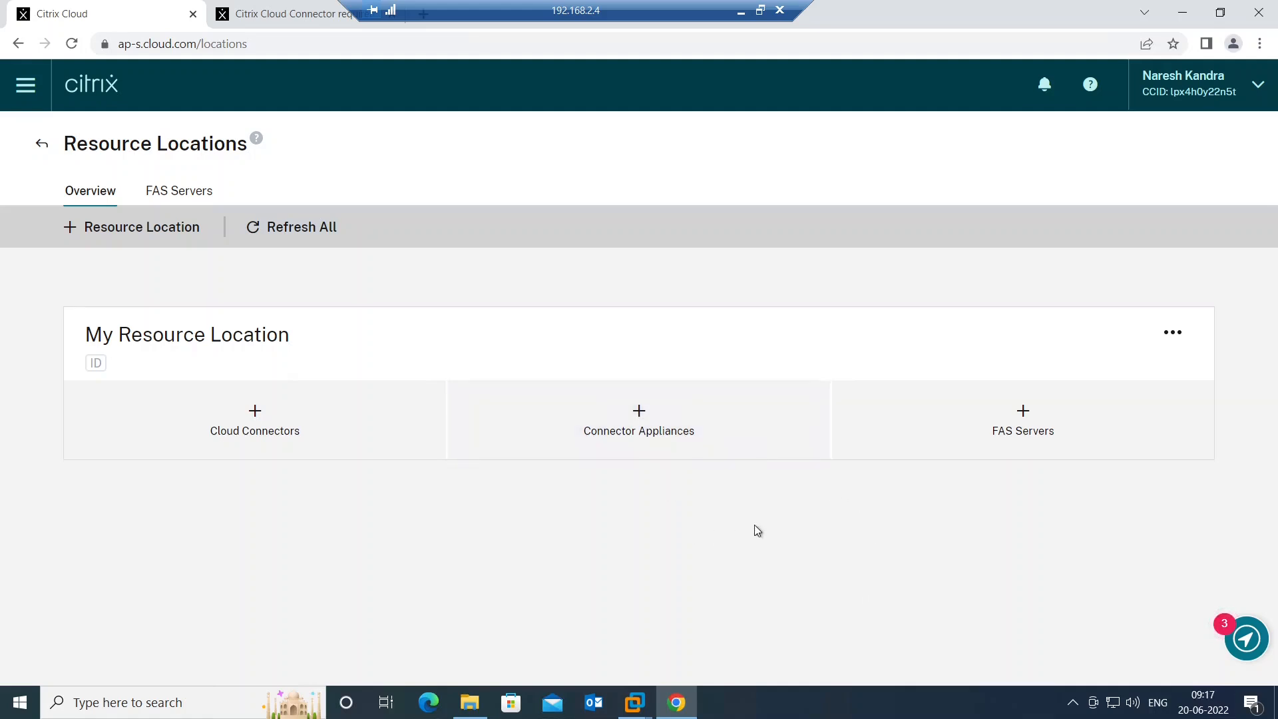
On the Resource Locations page, open and cancel the add resource location, Cloud Connector and Connector Appliance options
click(25, 84)
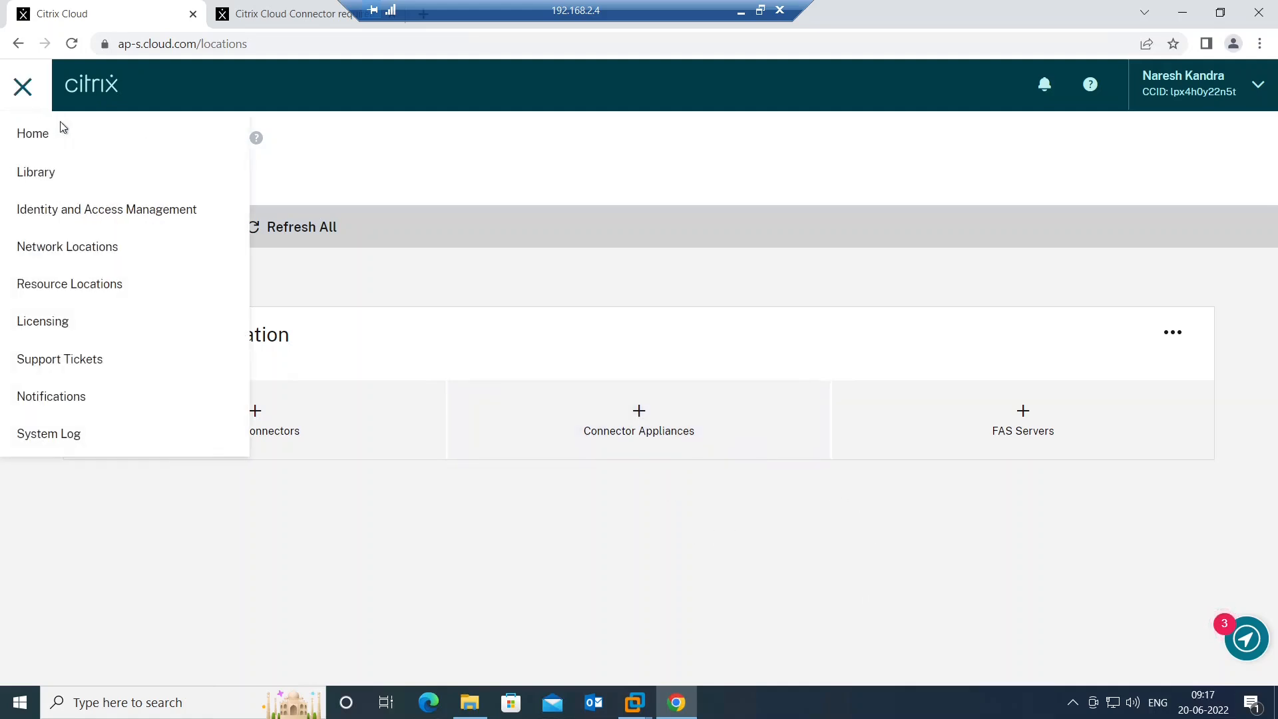
click(58, 134)
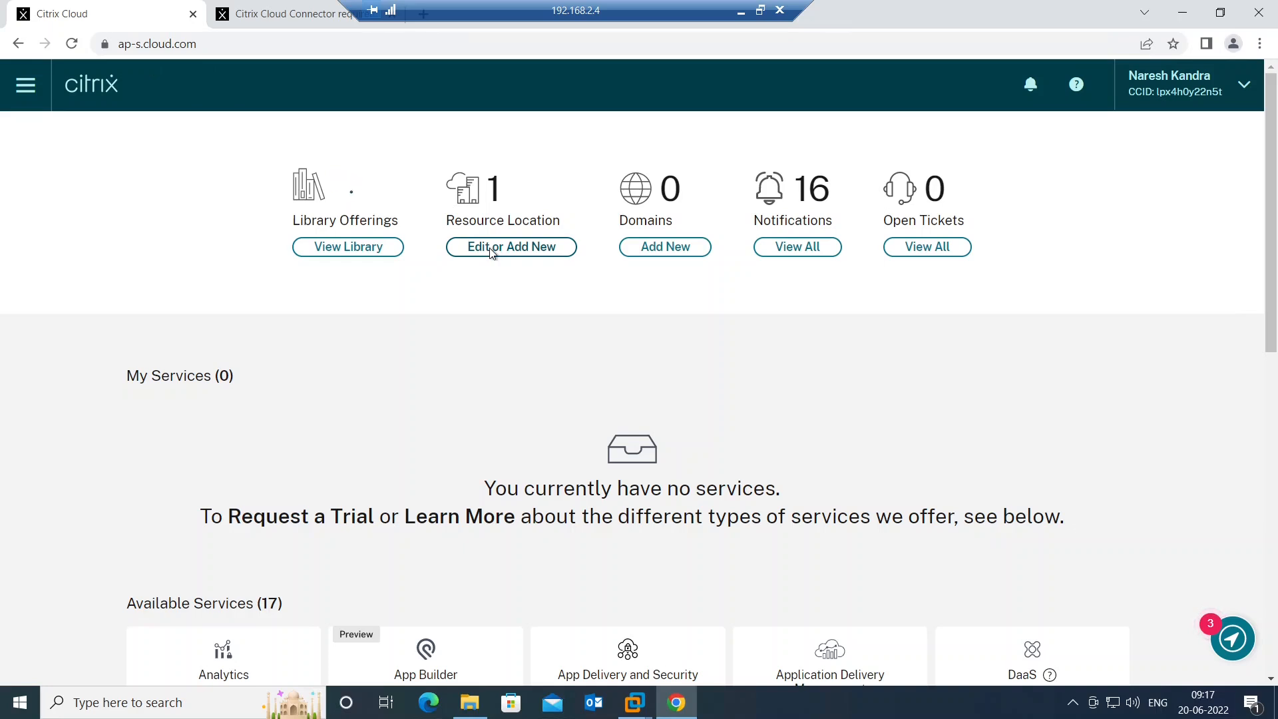
click(510, 253)
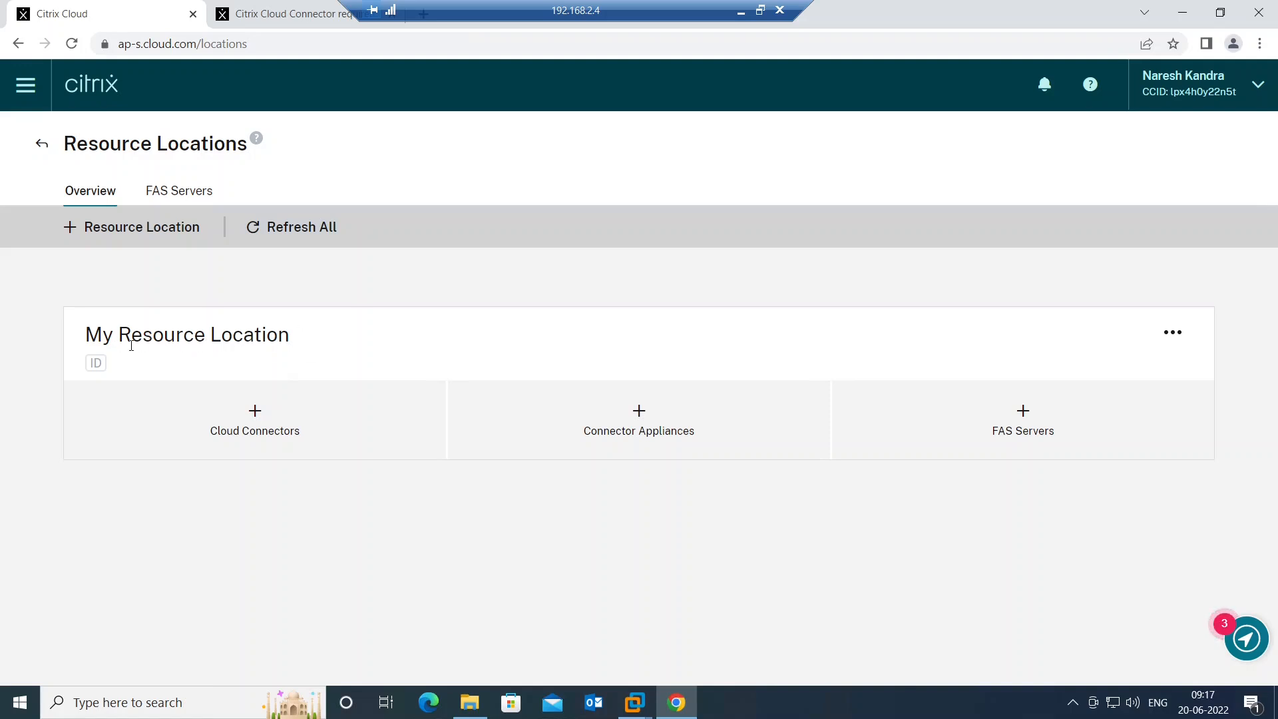
click(110, 233)
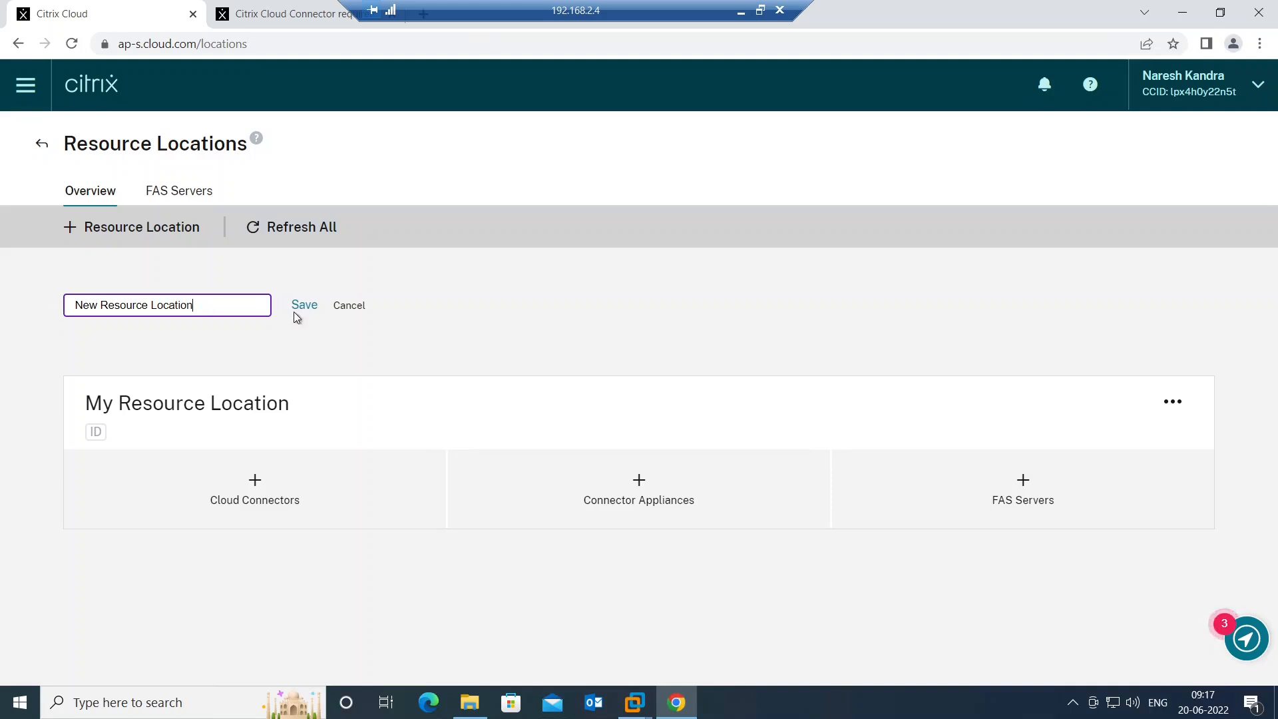
click(352, 309)
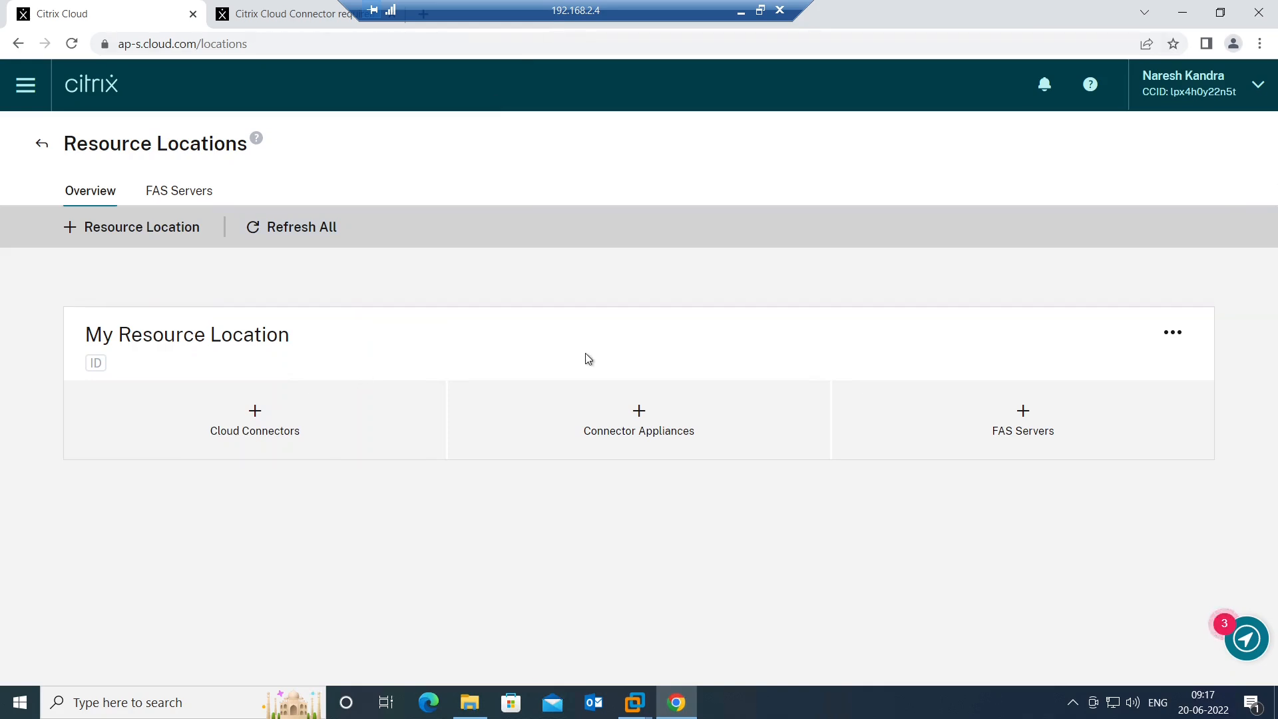
click(254, 419)
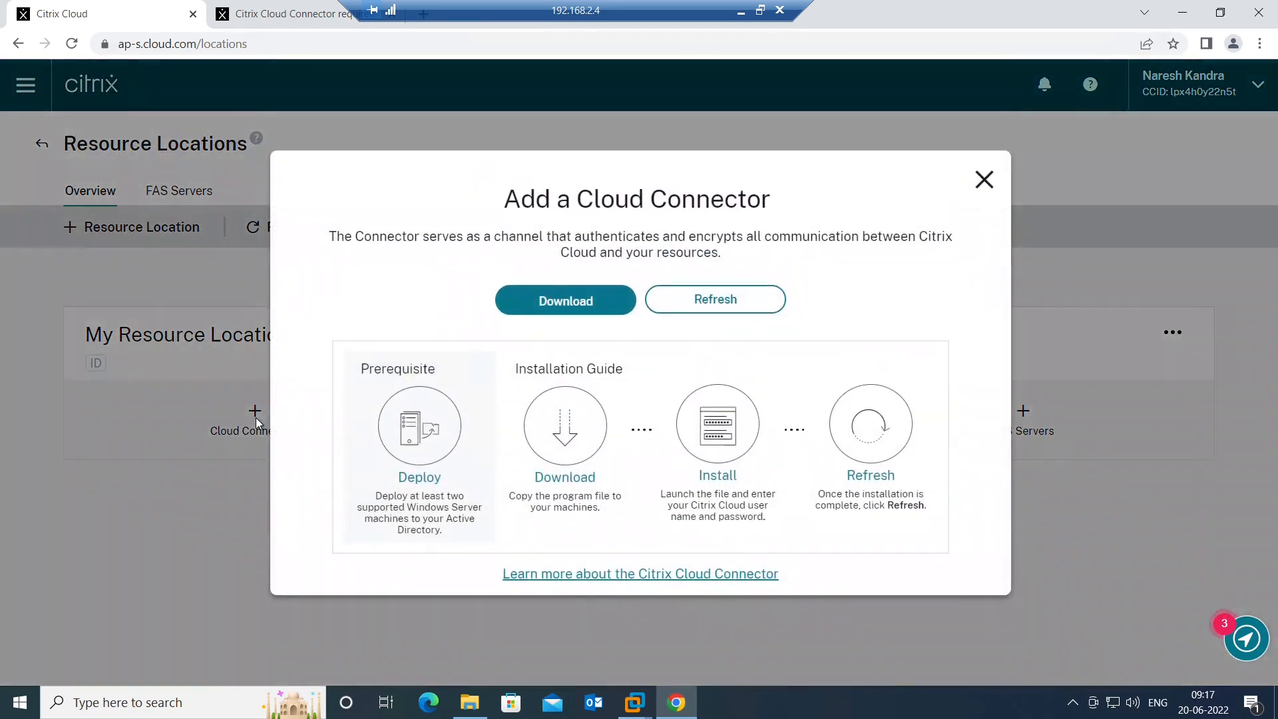
click(984, 179)
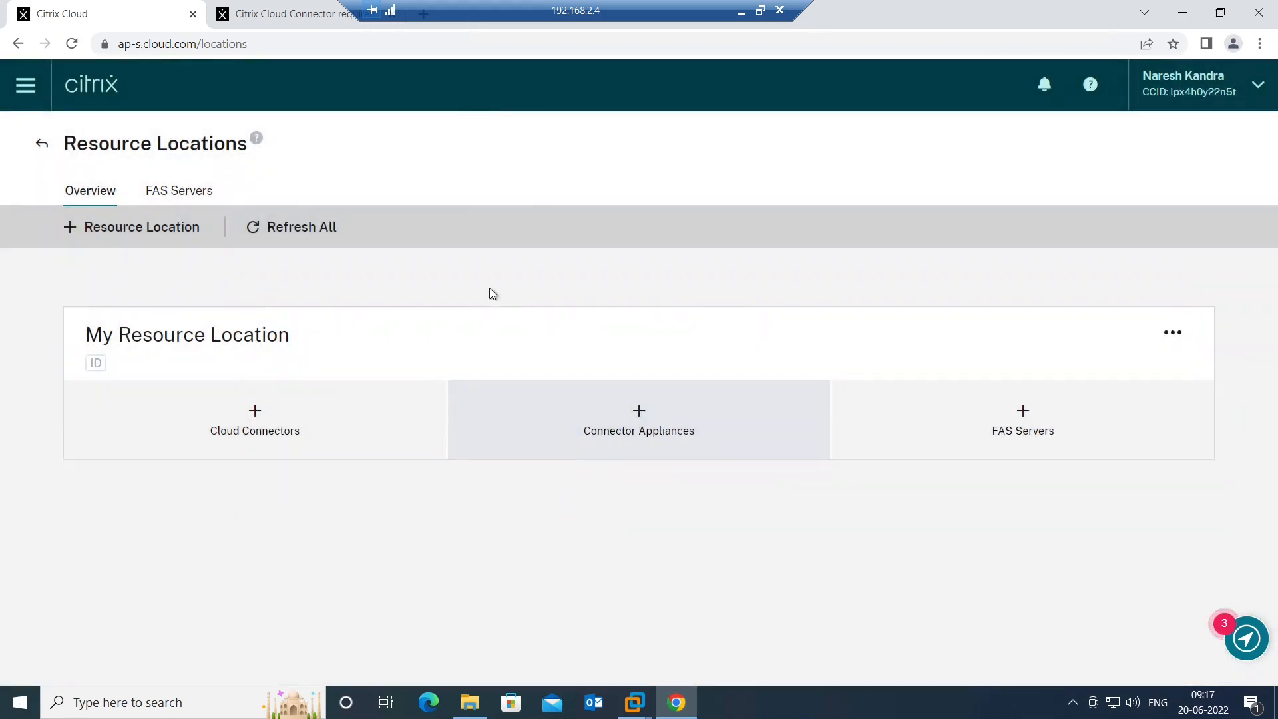
click(536, 400)
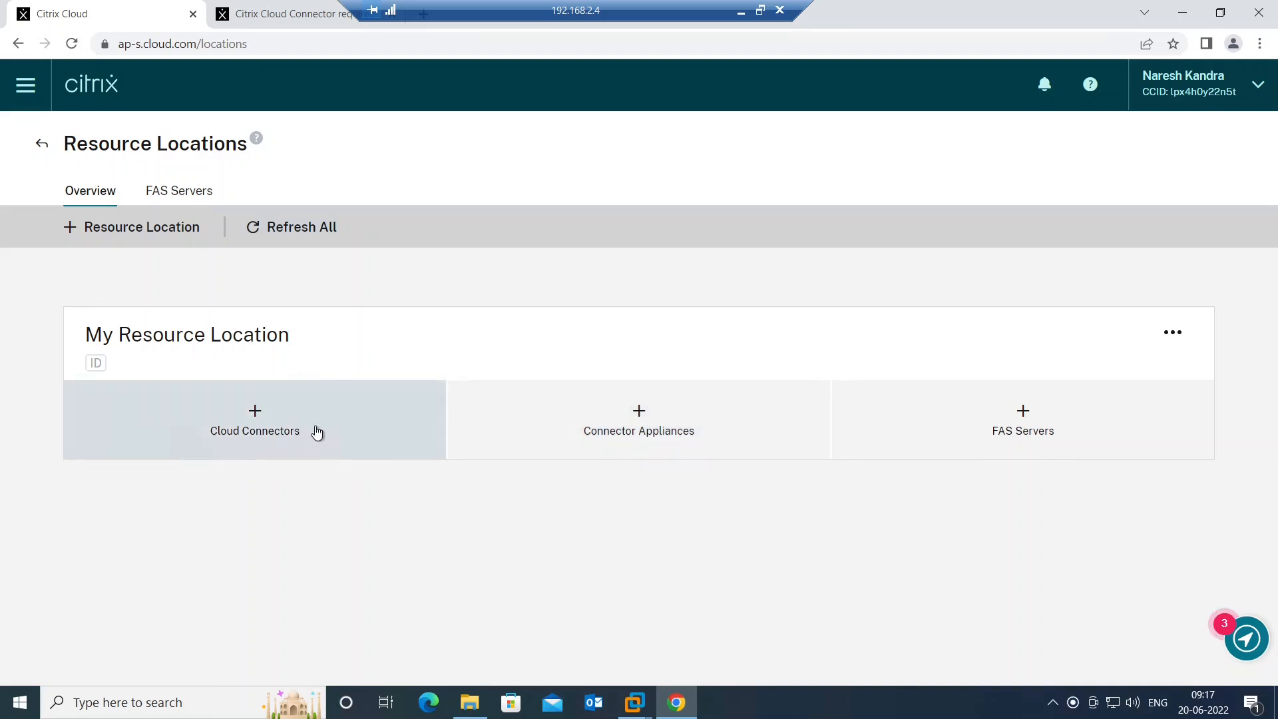
Switch to the CloudConnector1 VM, close Server Manager and launch Chrome
mouse_move(637, 696)
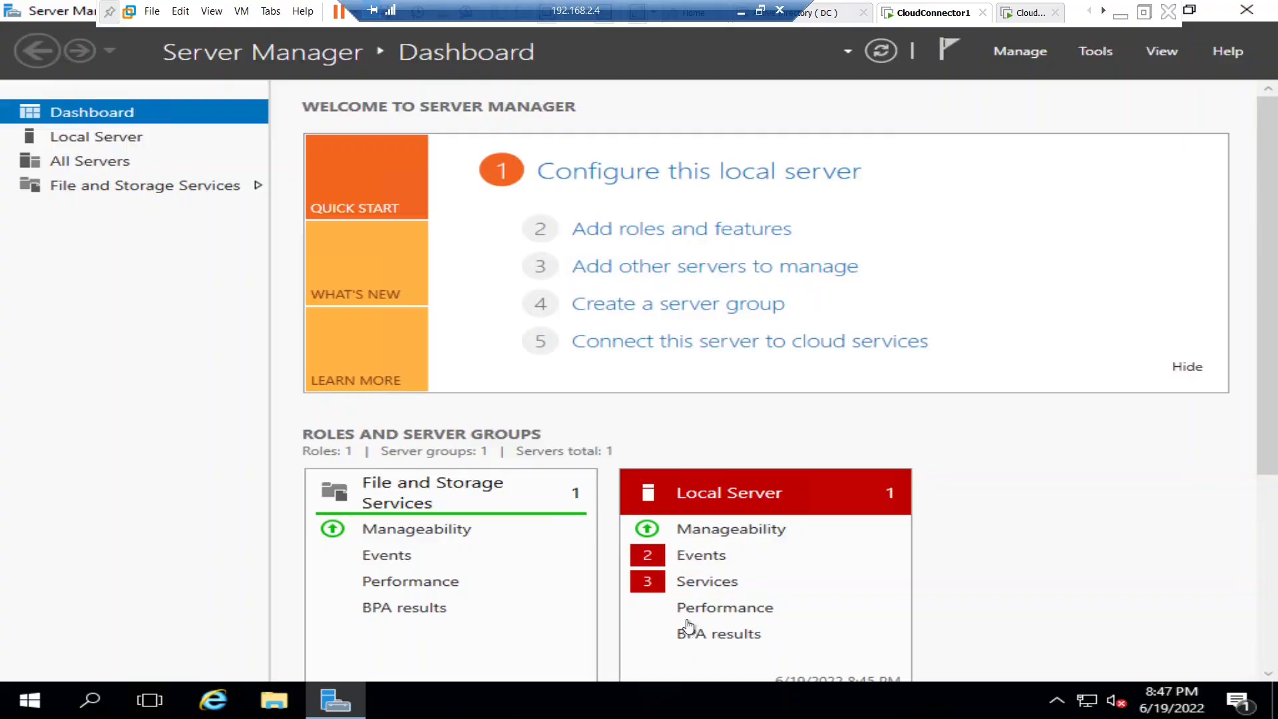
click(701, 630)
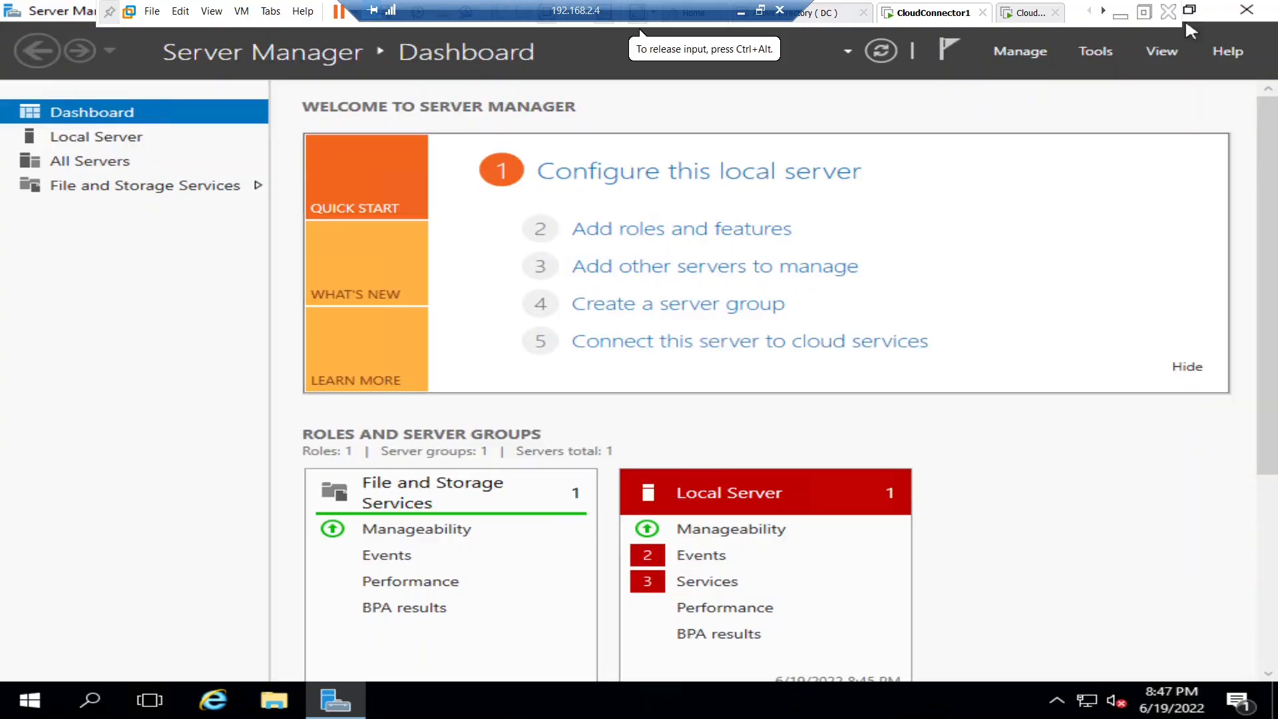
click(1257, 12)
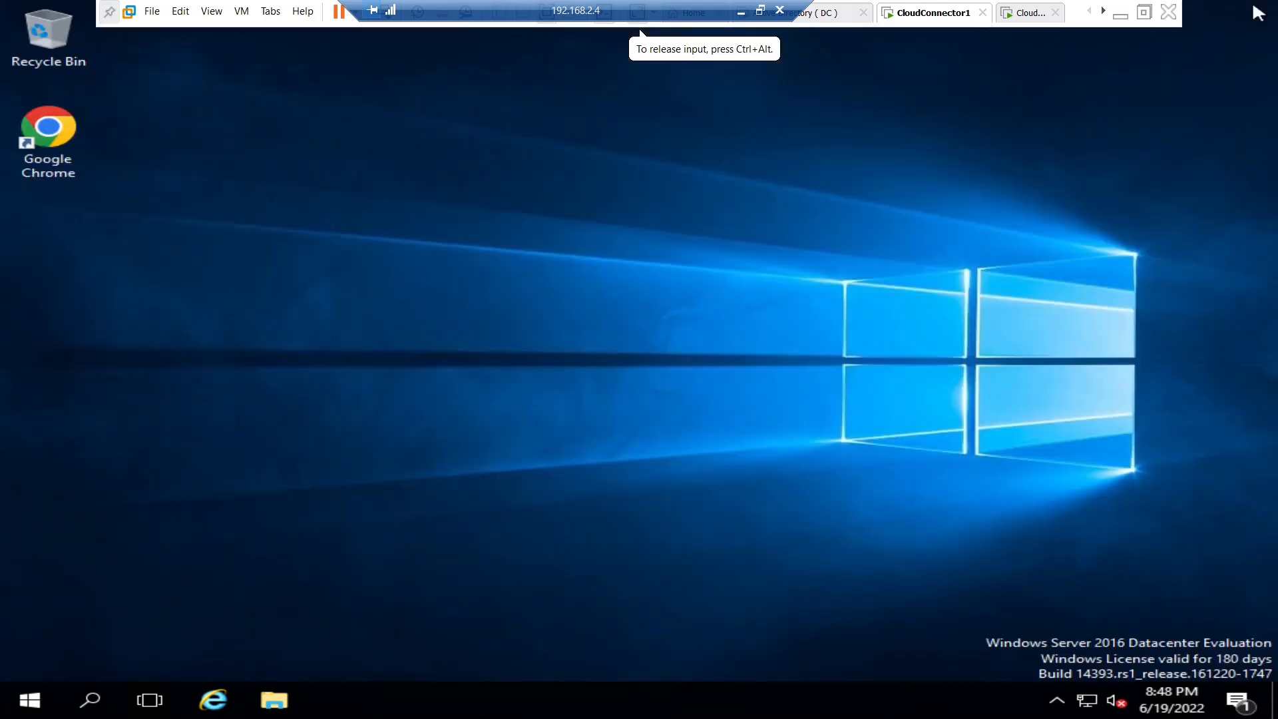
double_click(48, 133)
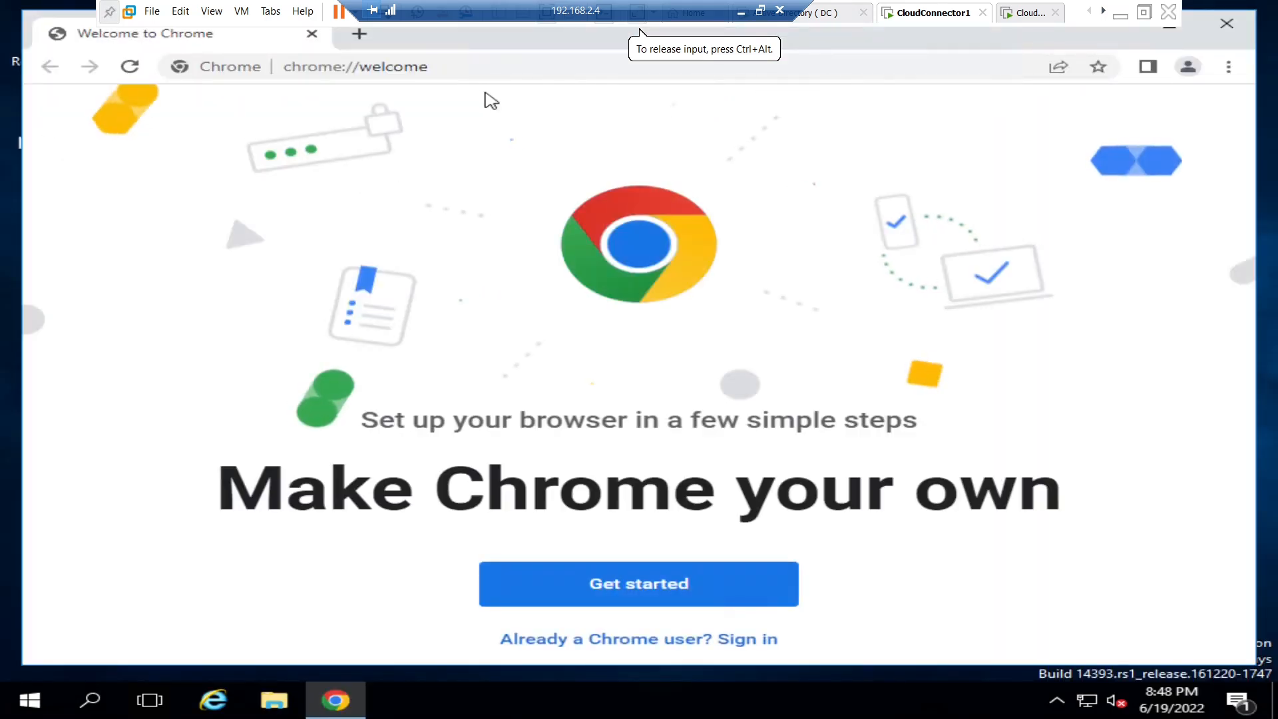
Search google.com for 'citrix cloud login' and open the Citrix Secure Sign In result
click(456, 66)
text(go)
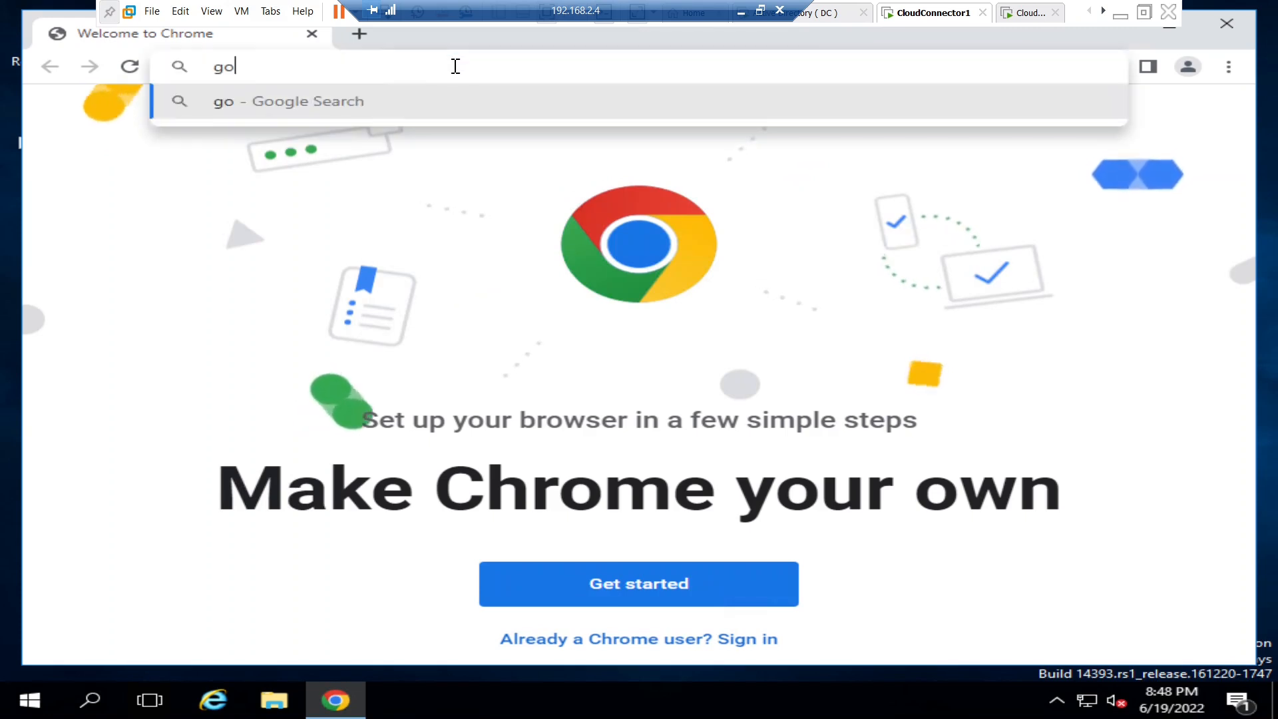
text(ogle.com)
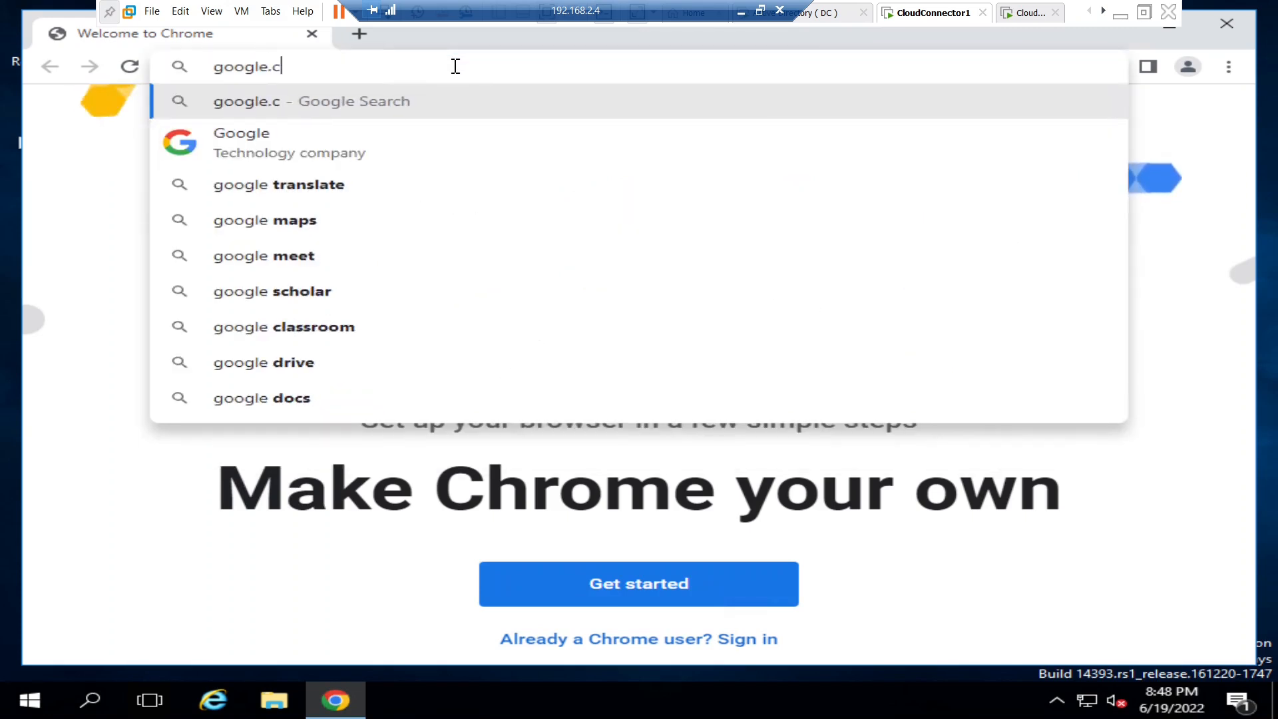
key(Return)
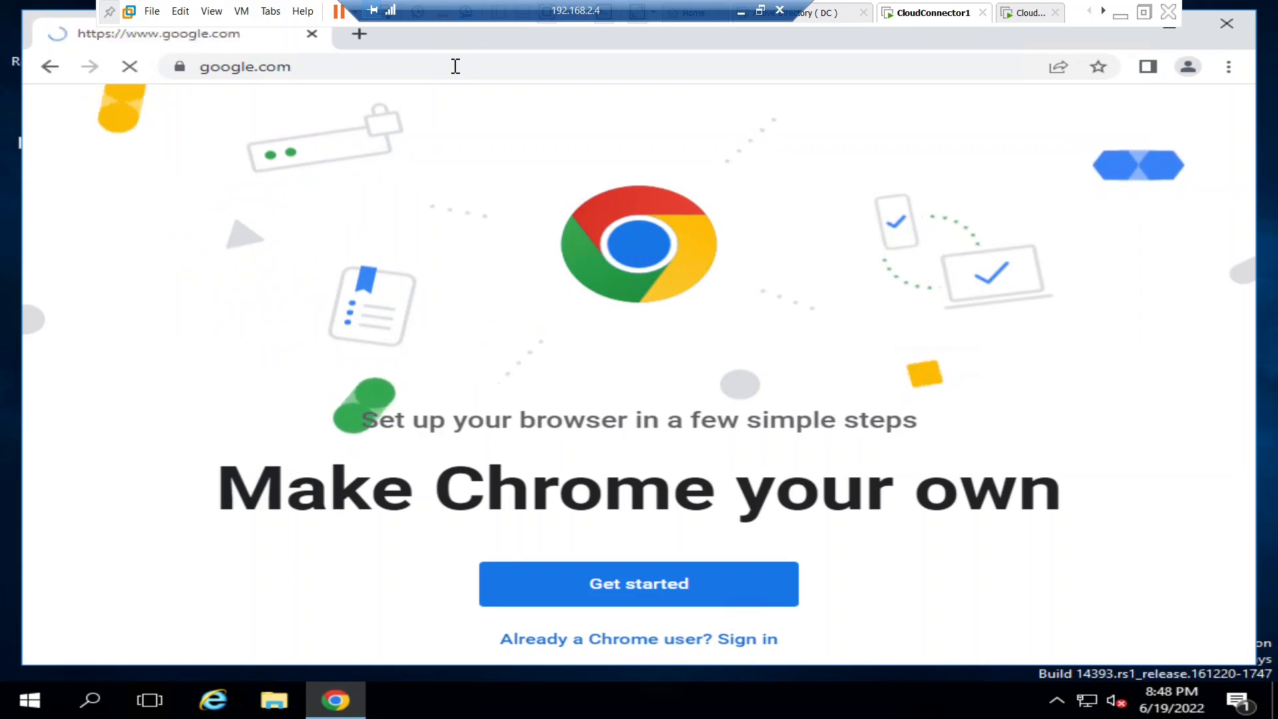
text(ci)
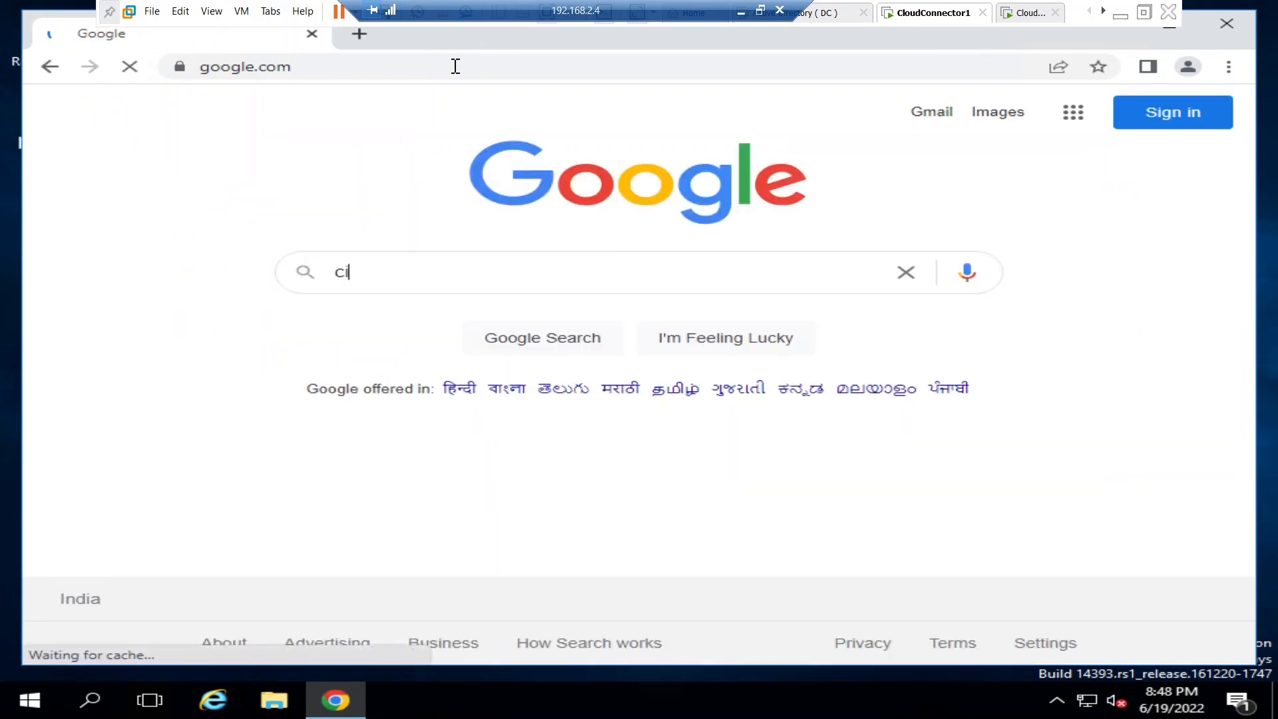
text(trix cloud login)
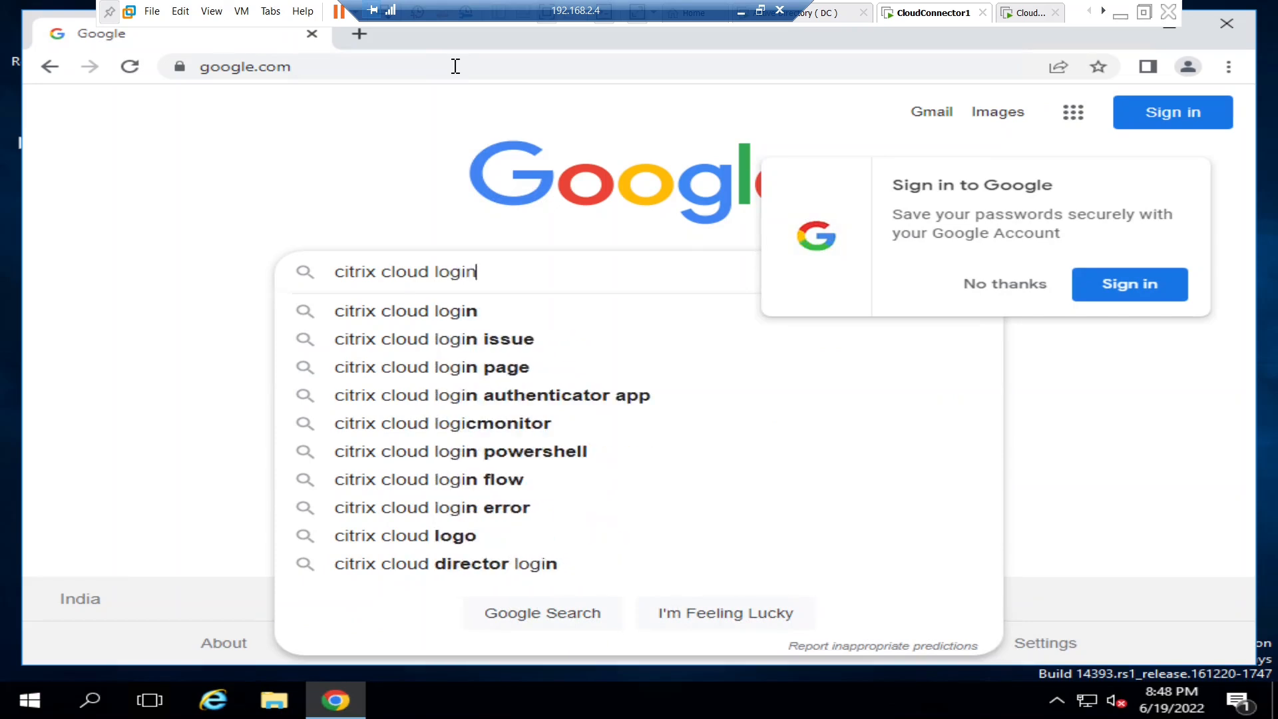
key(Return)
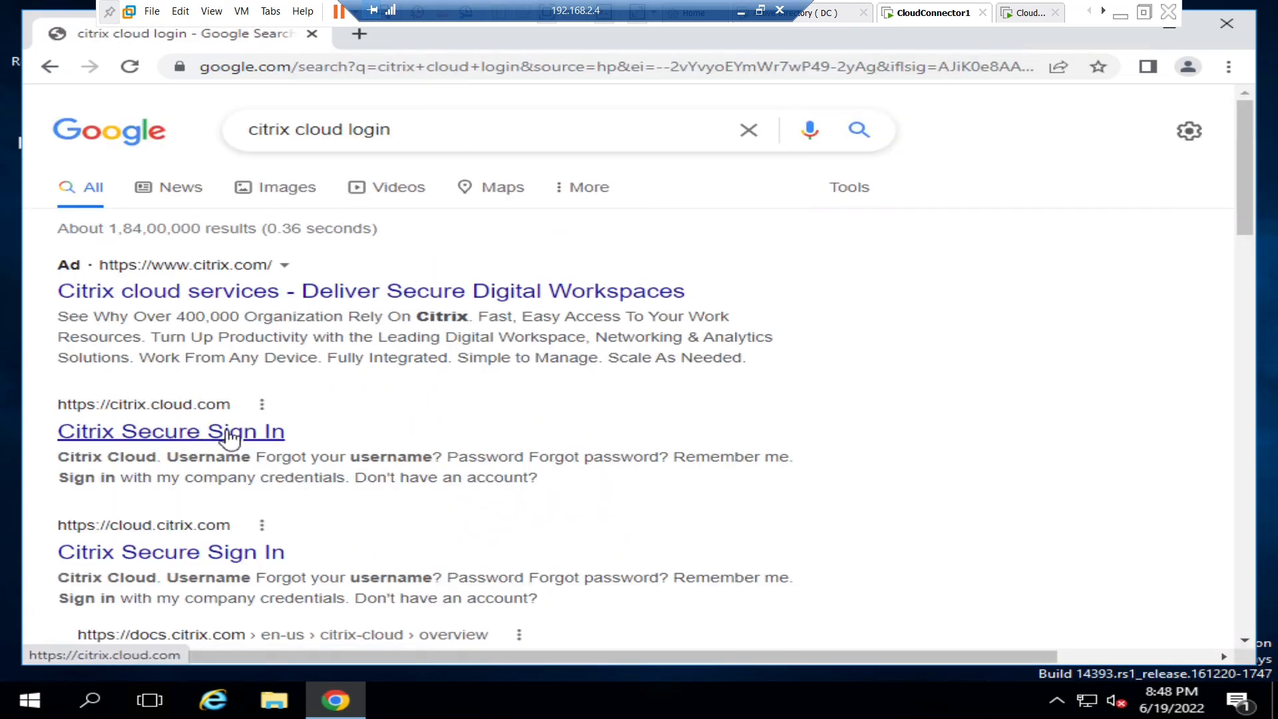
click(228, 434)
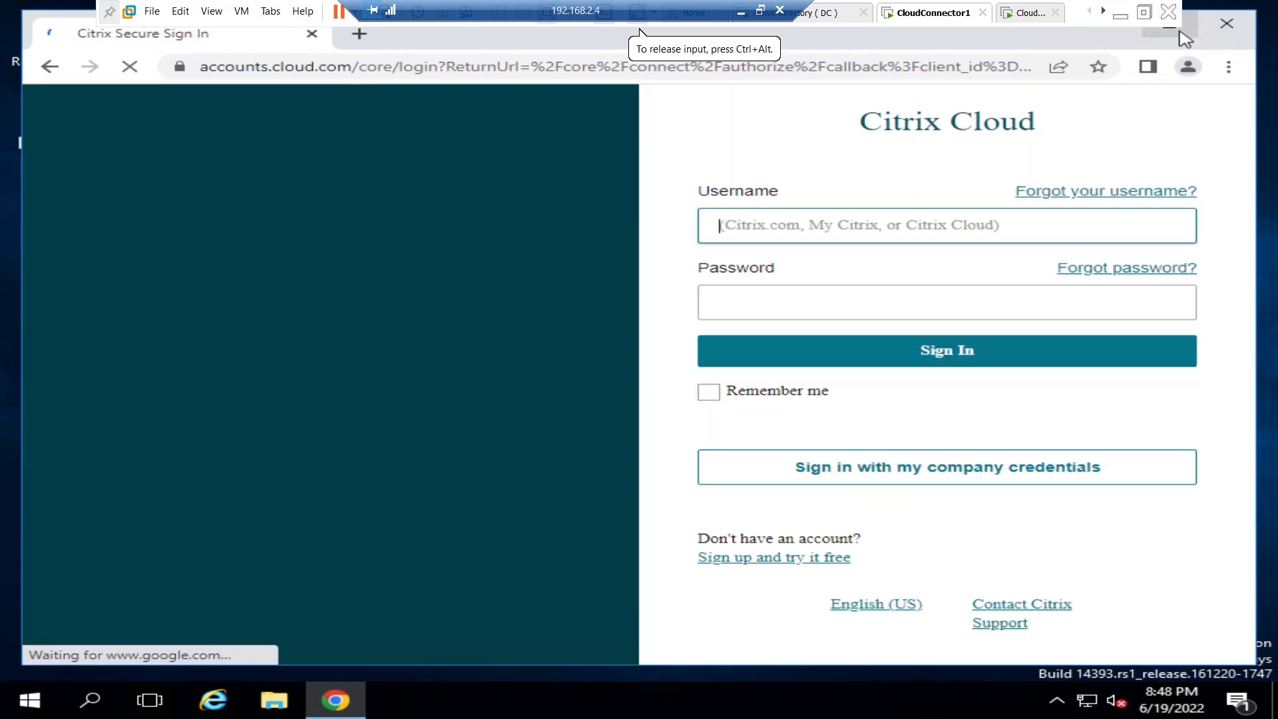
Maximize Chrome and sign in with the account username and password
click(1175, 31)
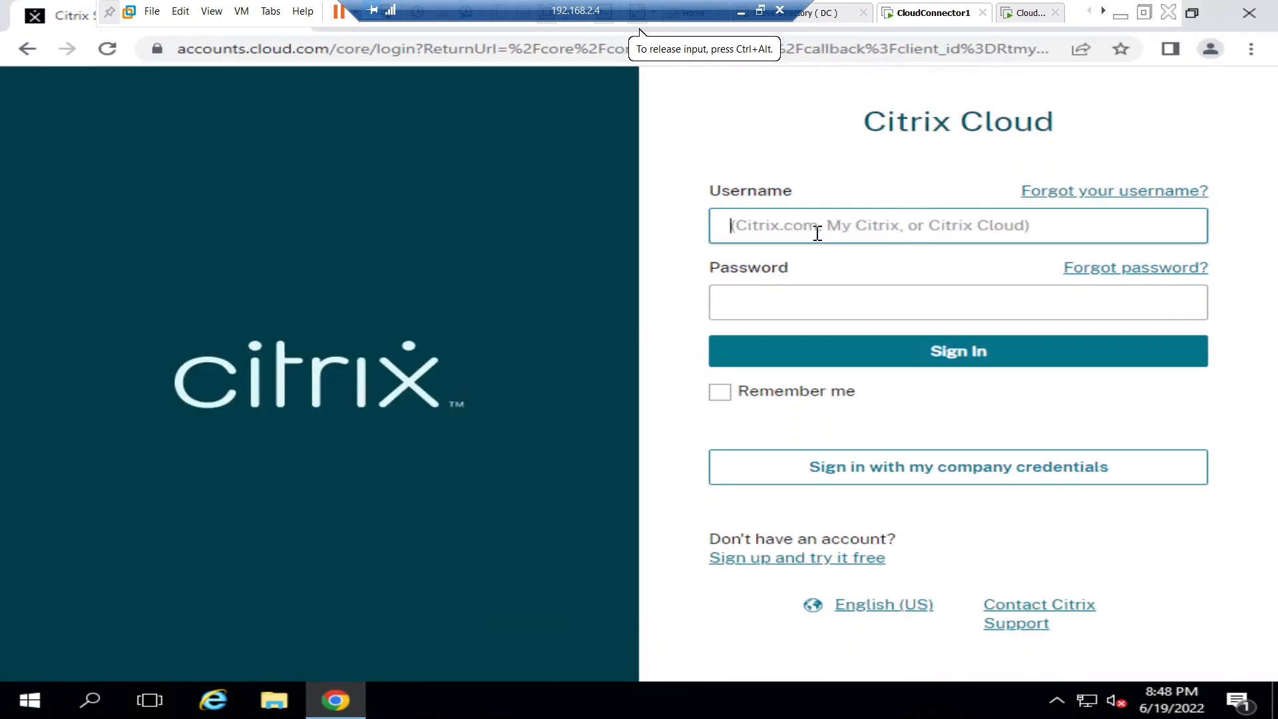
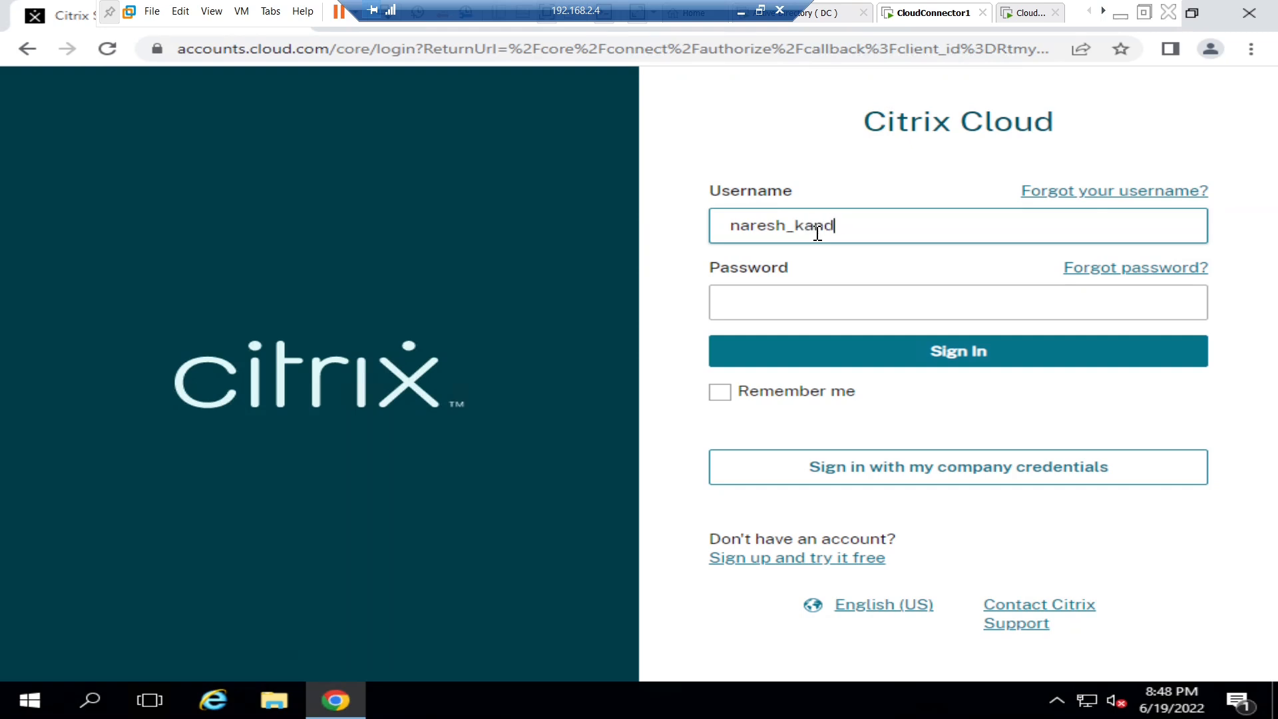
key(Tab)
text(•)
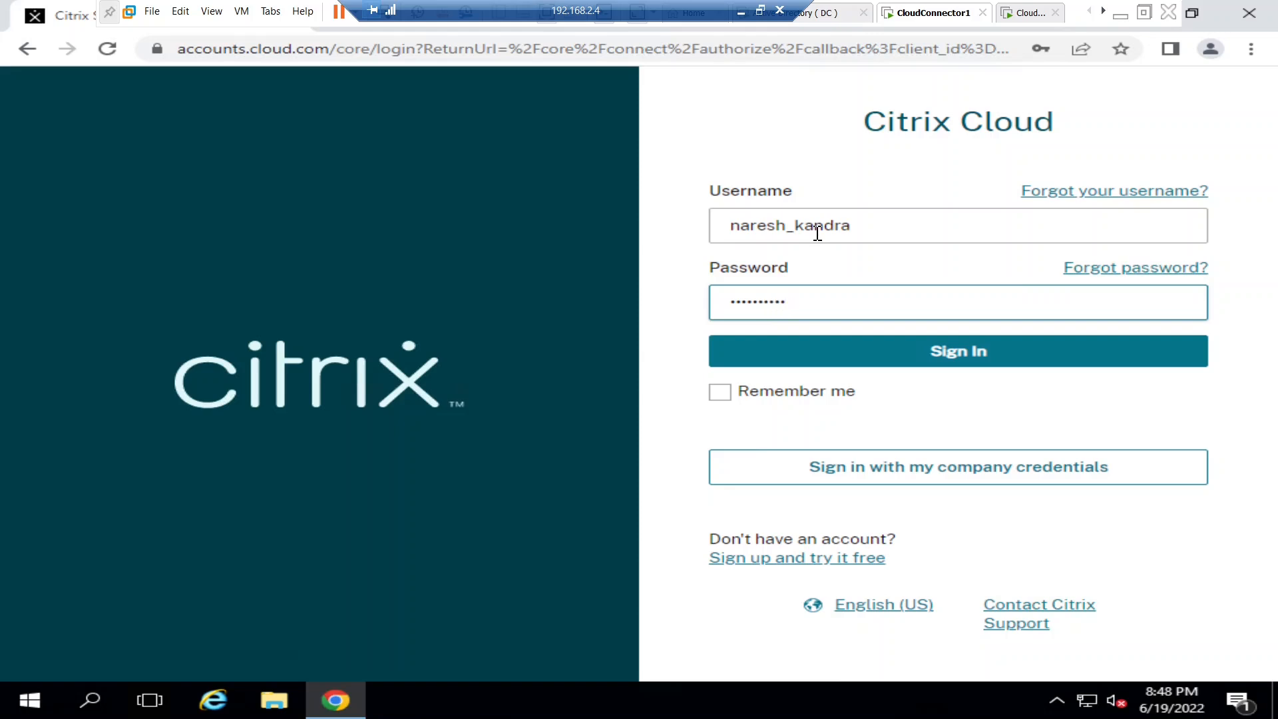
key(BackSpace)
key(BackSpace)
key(BackSpace)
key(BackSpace)
key(BackSpace)
key(BackSpace)
key(BackSpace)
text(••)
click(904, 360)
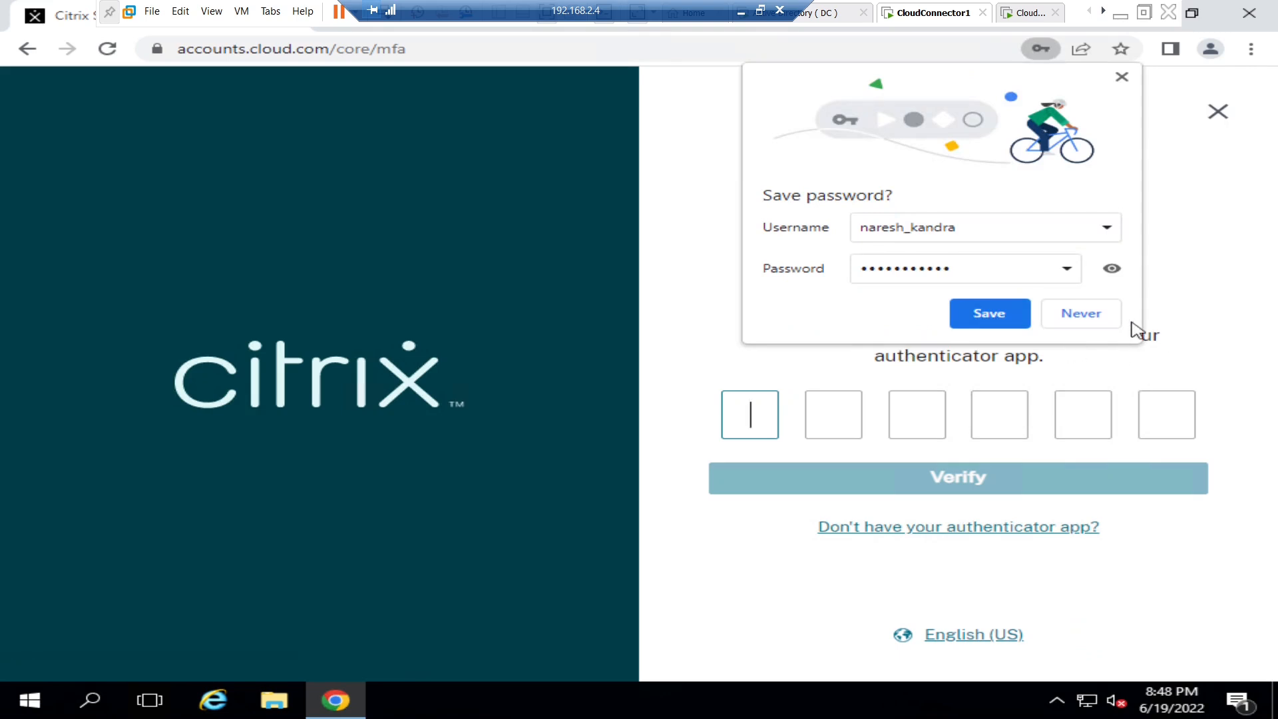
Decline saving the password and verify with the authenticator app's six-digit code
click(1109, 317)
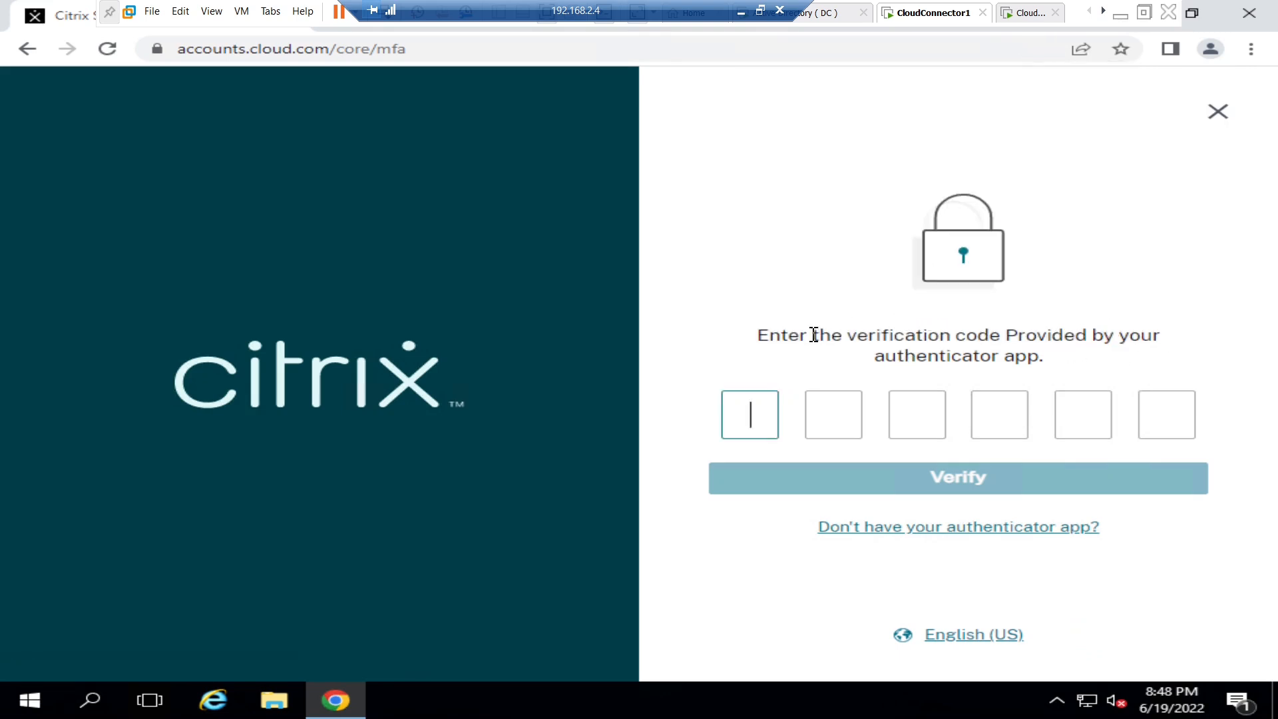
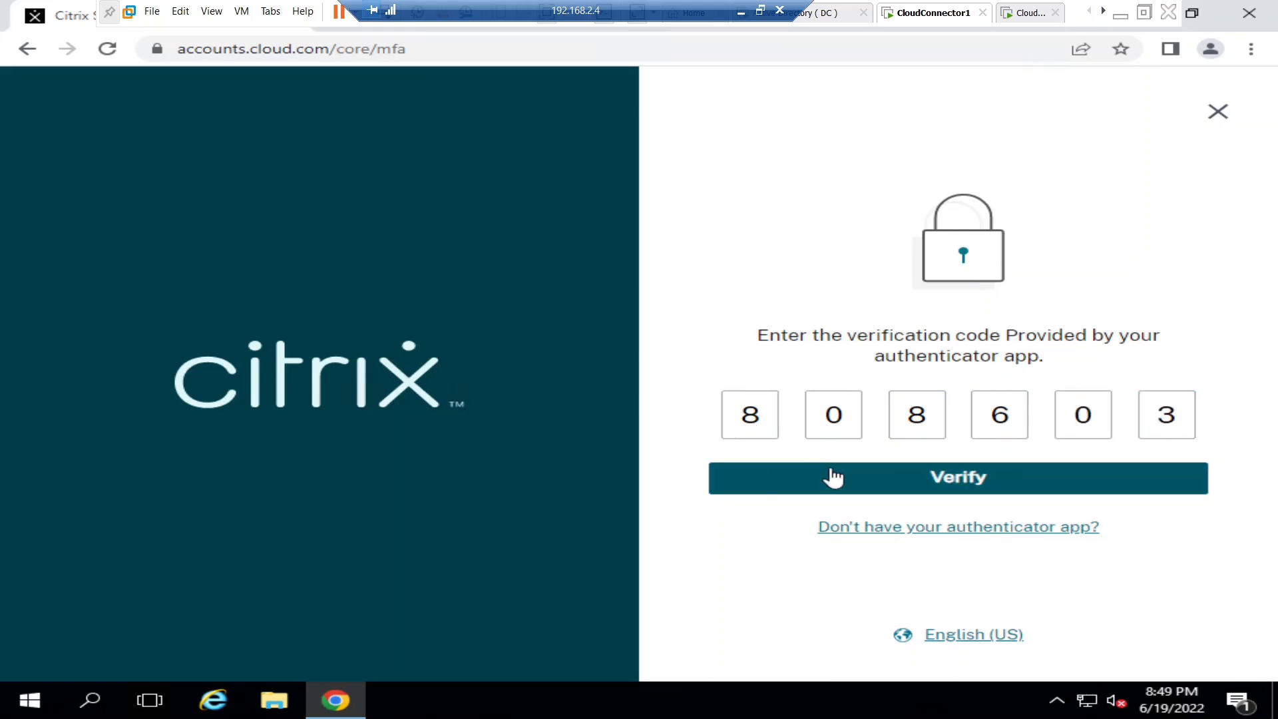
click(833, 477)
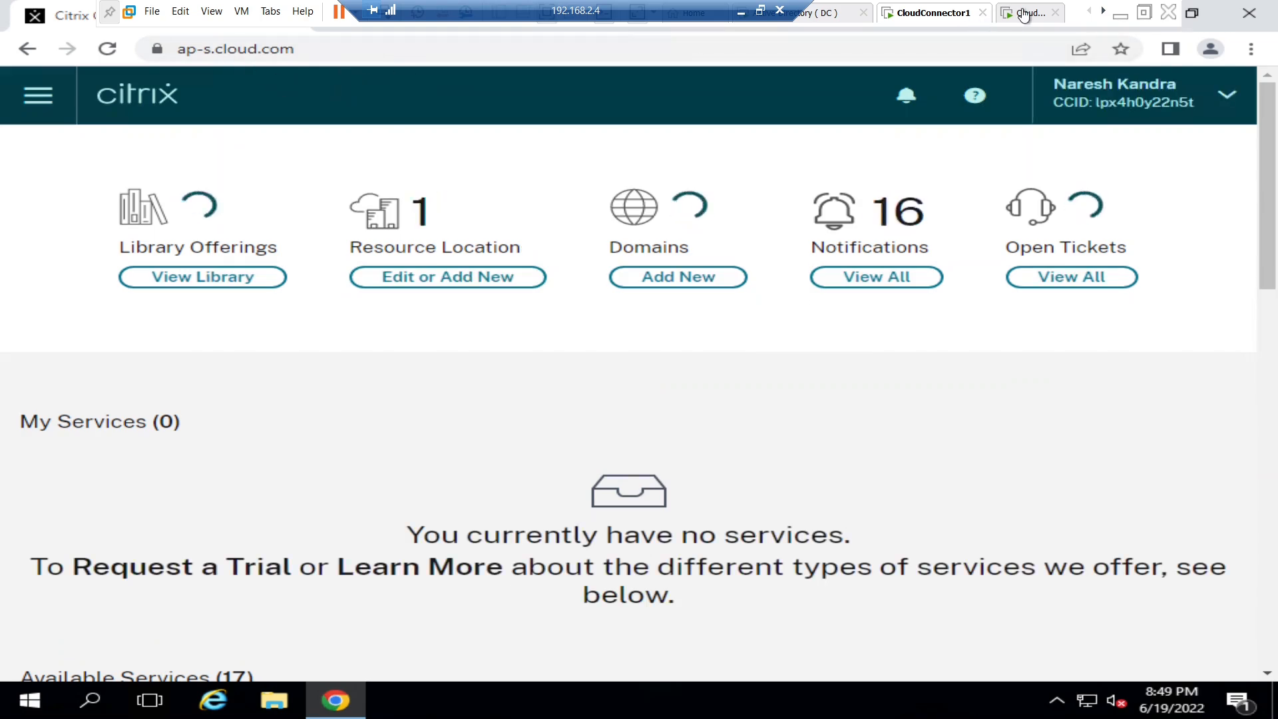
On the other VM, search google.com for 'citrix cloud login' and open Citrix Secure Sign In
click(1024, 15)
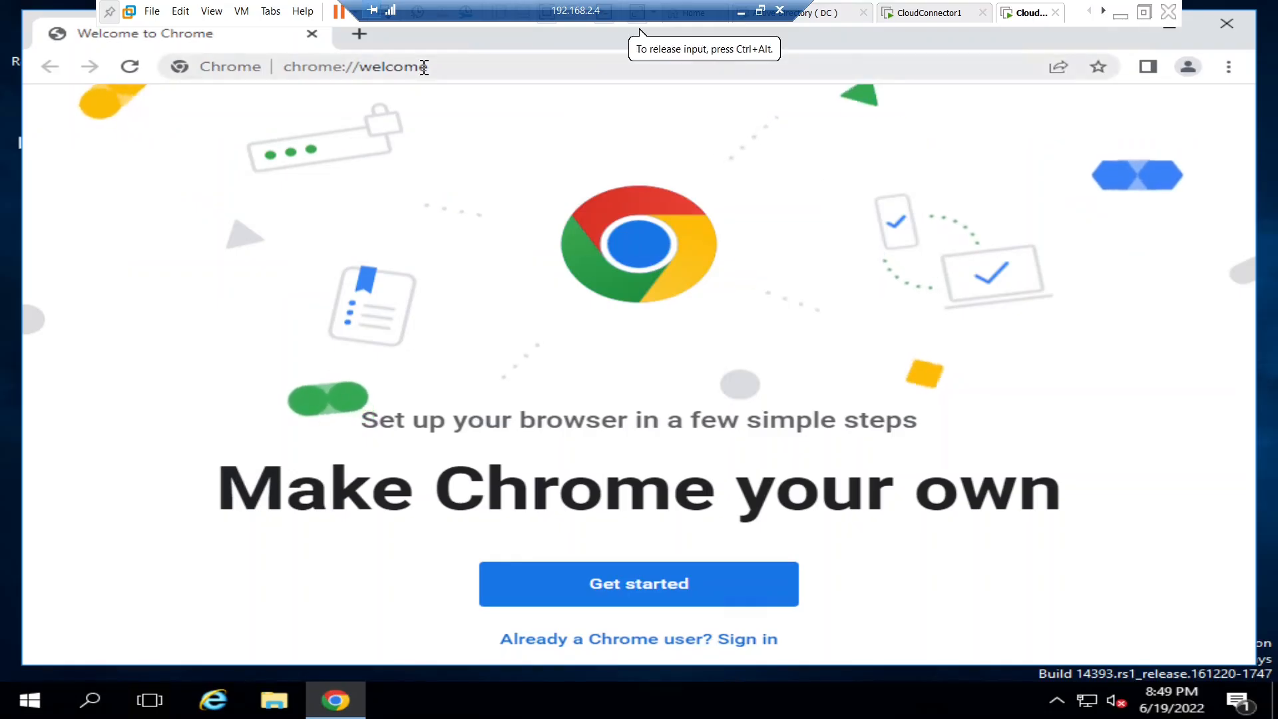
click(403, 67)
text(go)
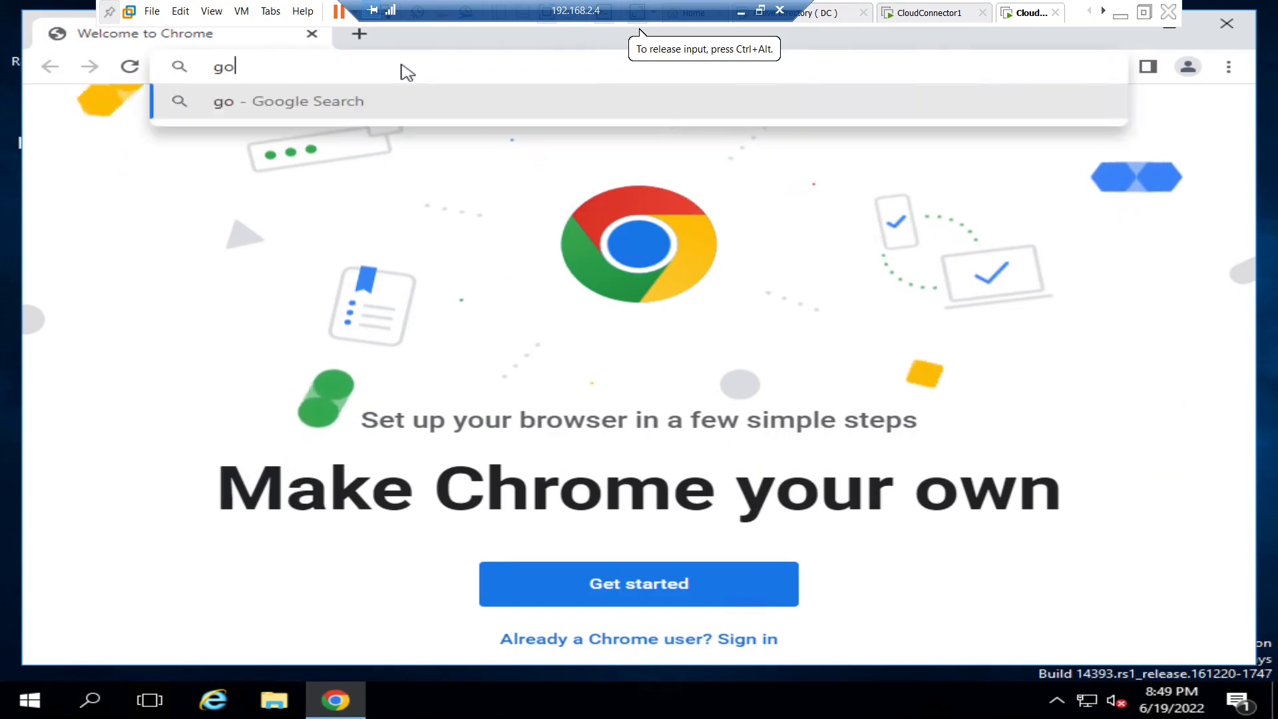
text(o)
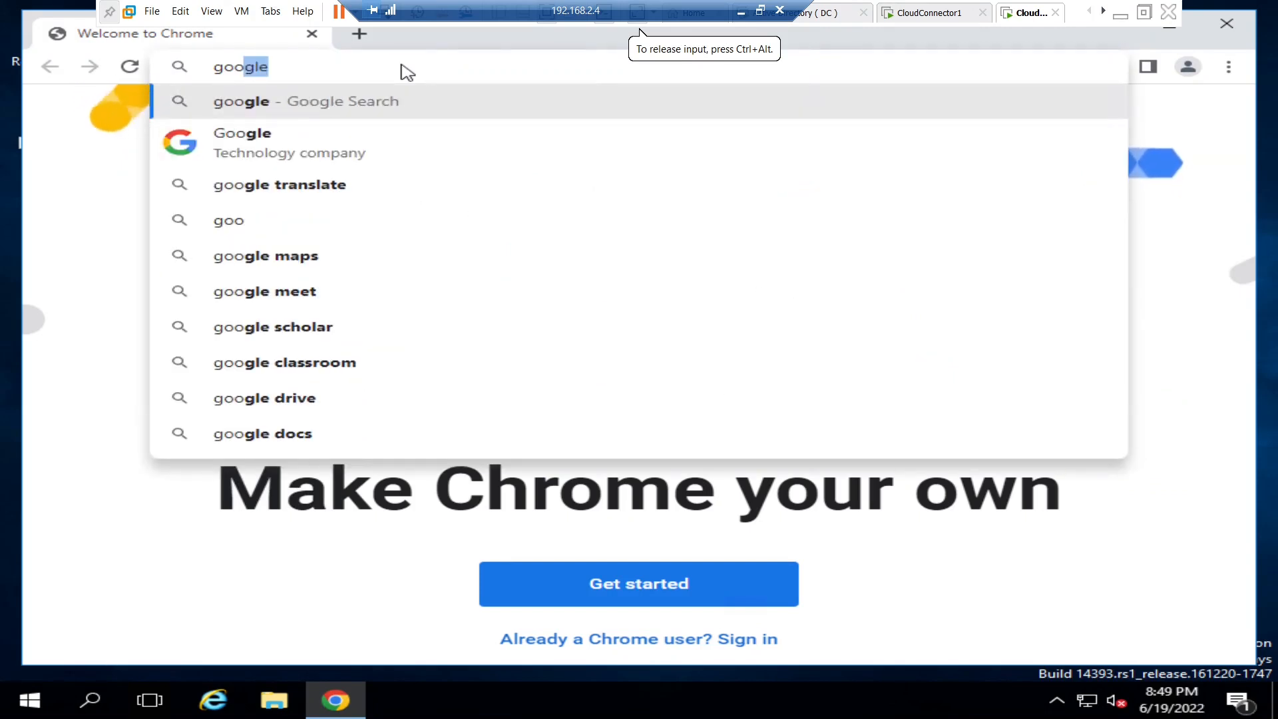
text(gle.com)
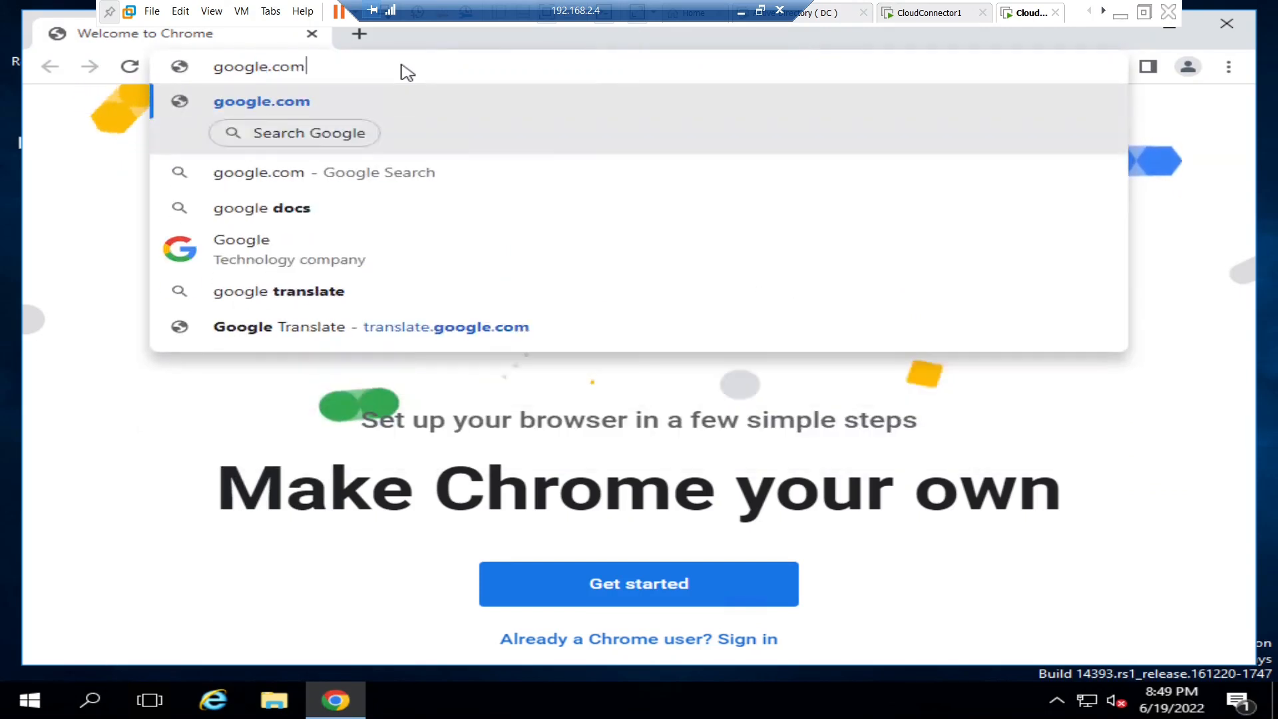
key(Return)
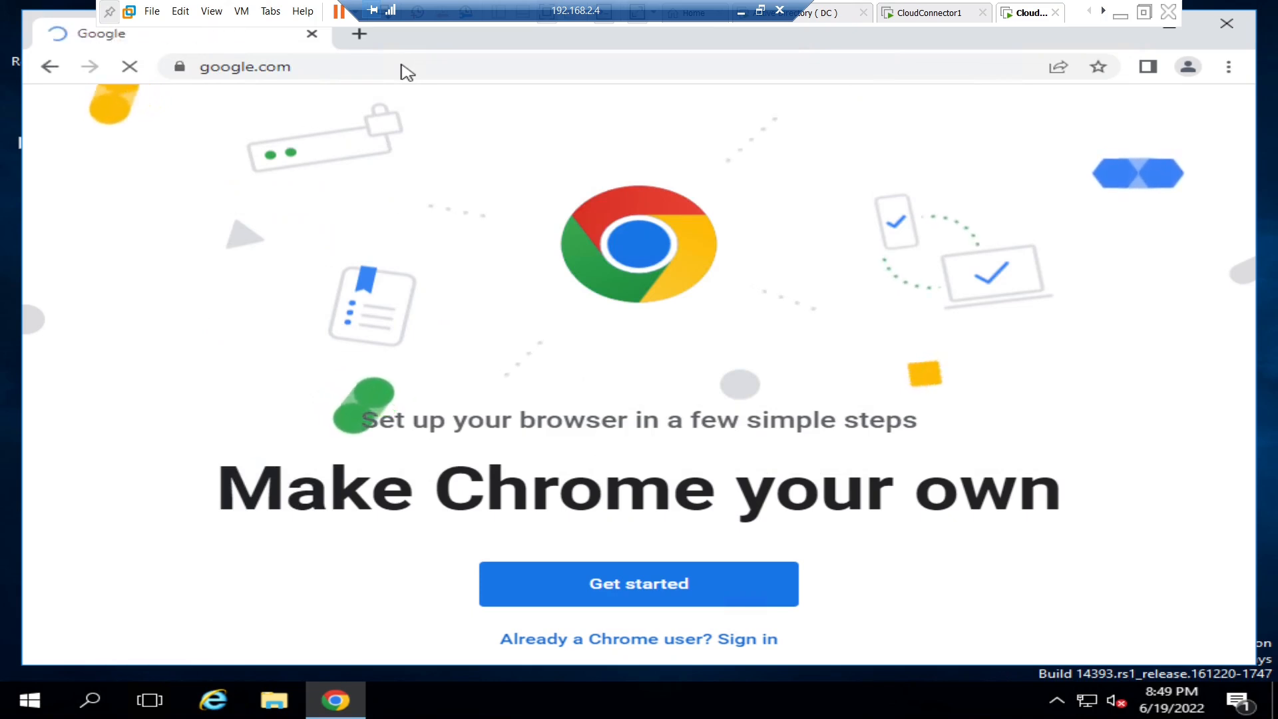
text(citri)
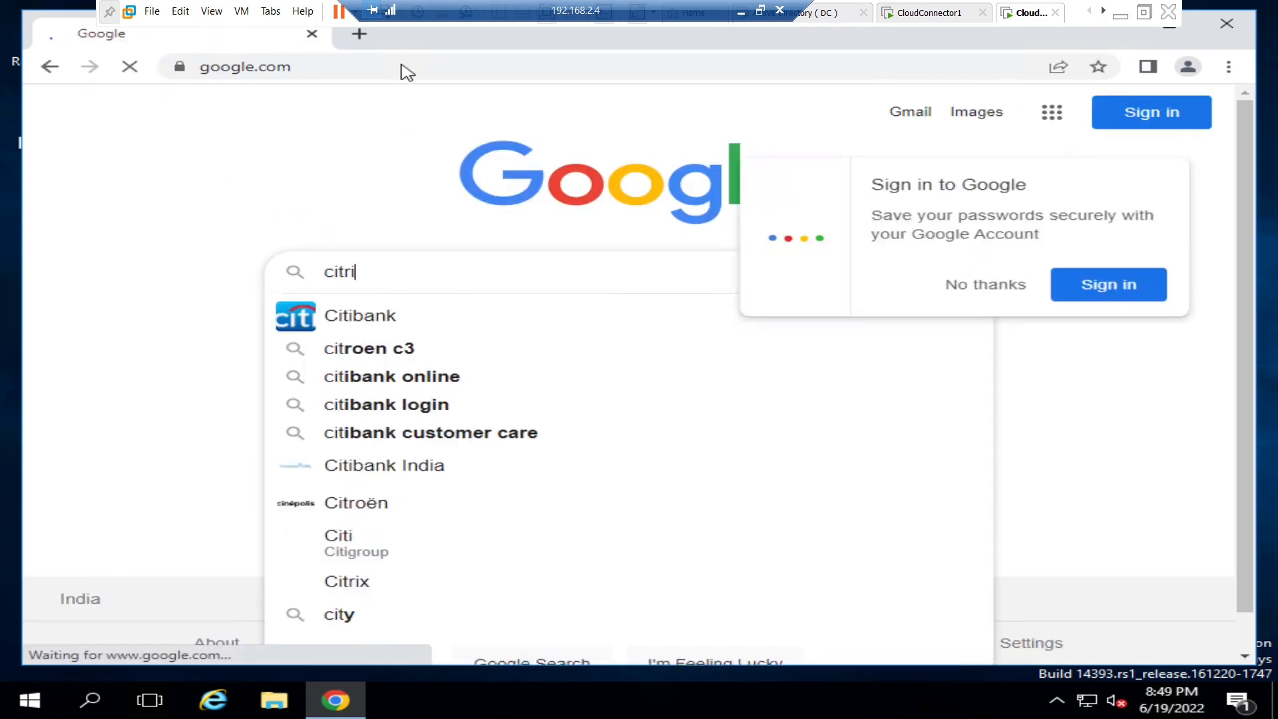
text(x cloud login)
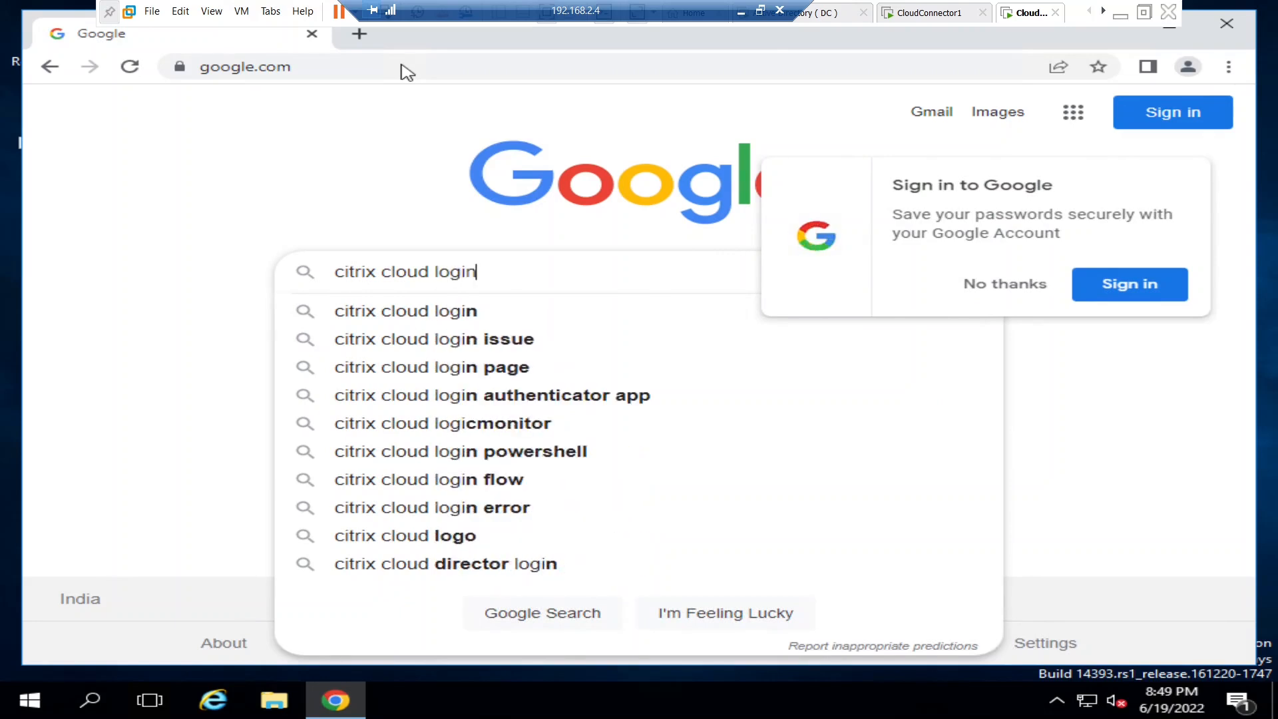
key(Return)
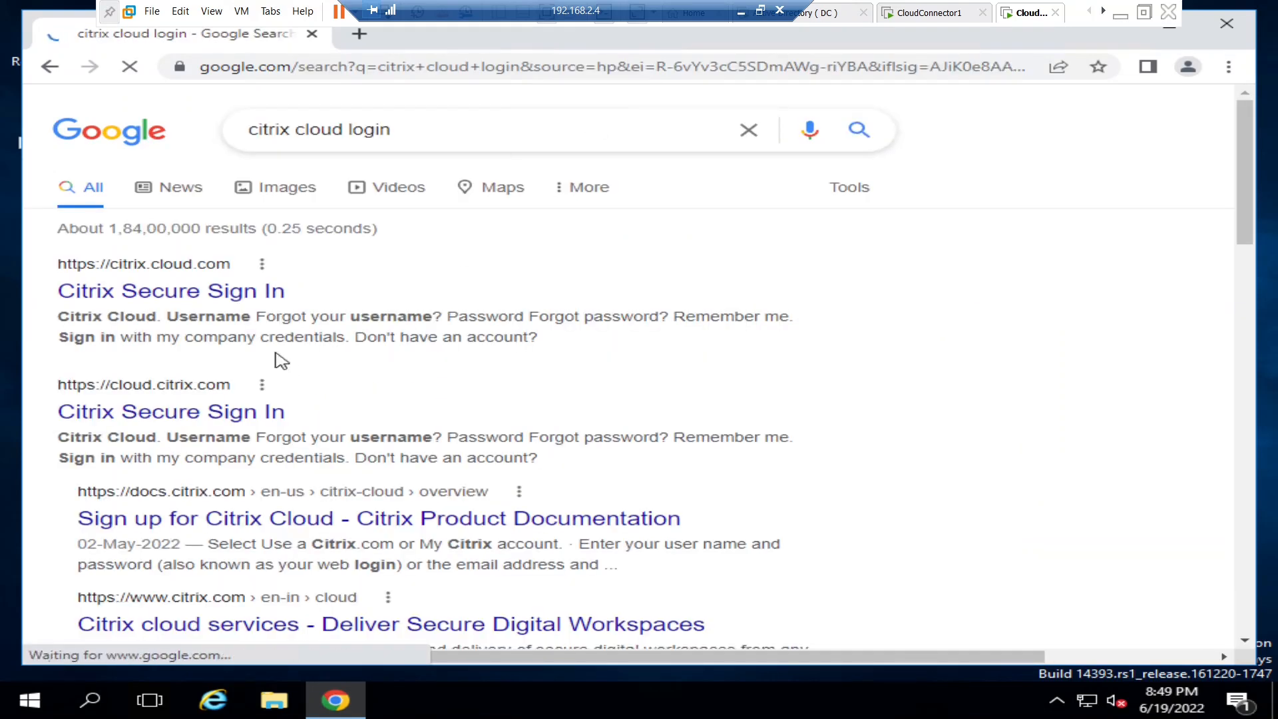
click(261, 298)
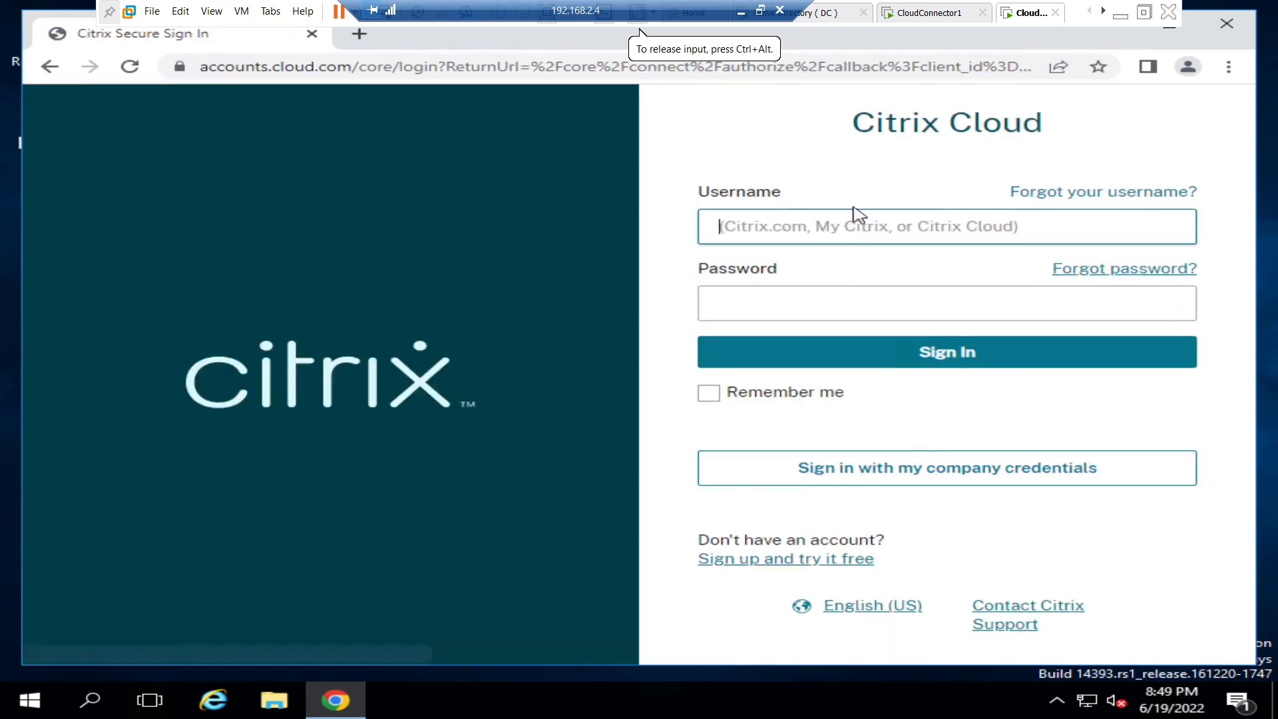
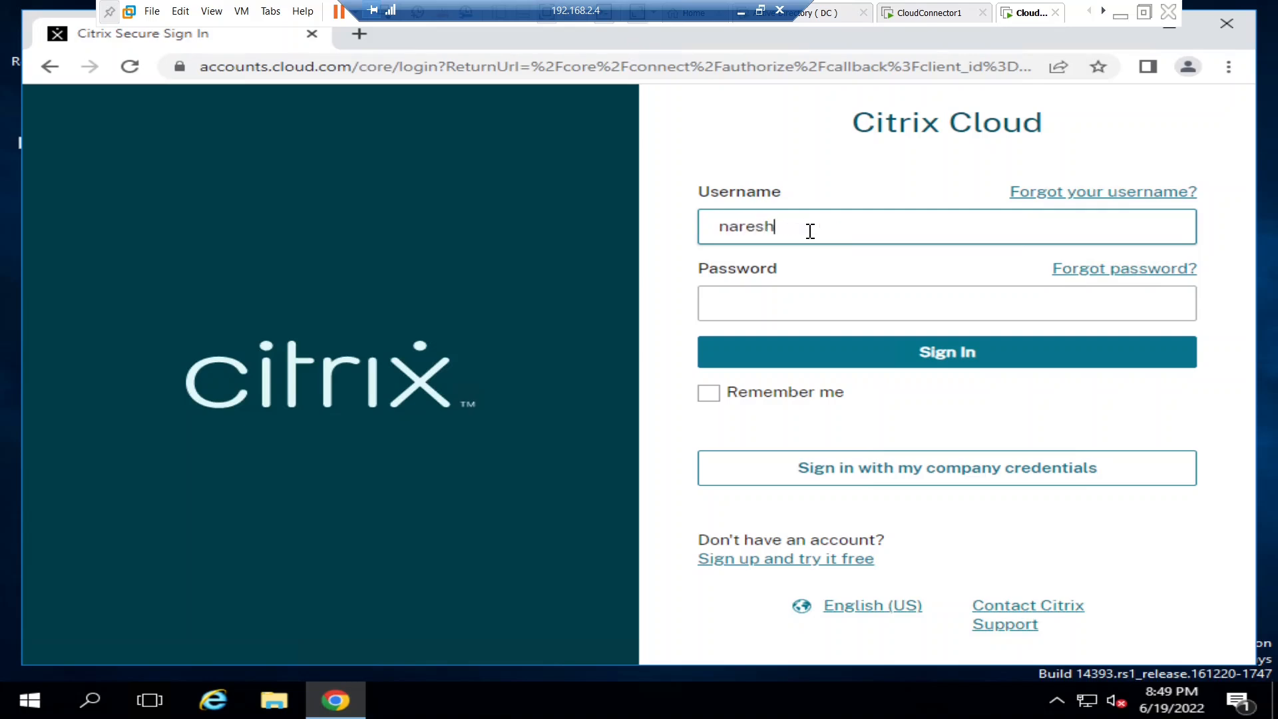
Sign in with the account username and password, declining to save the password
key(Tab)
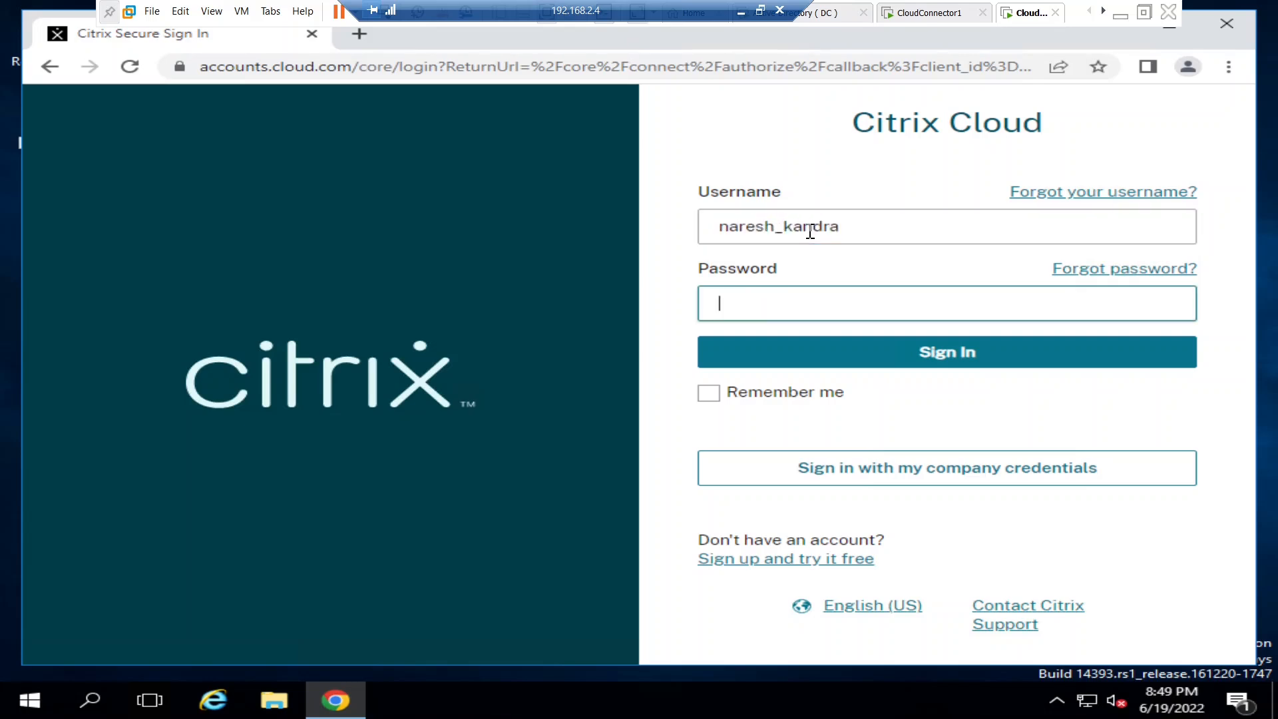
text(•)
click(920, 357)
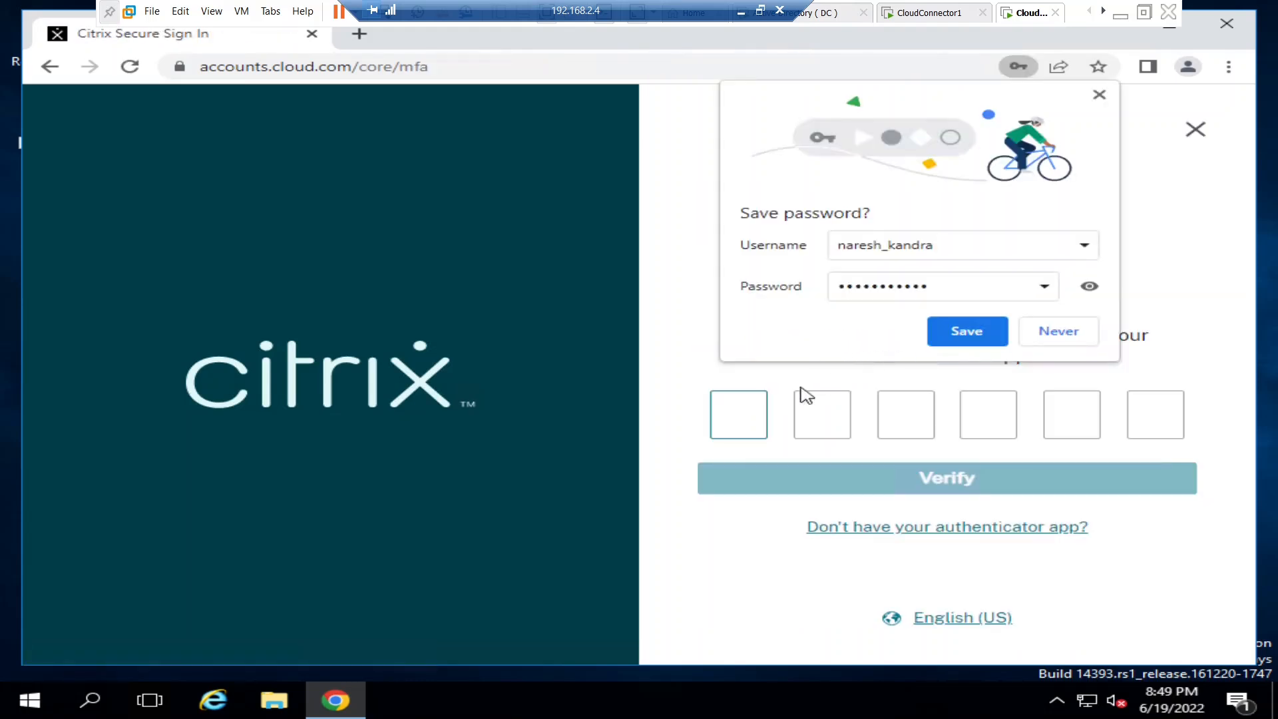
click(1052, 331)
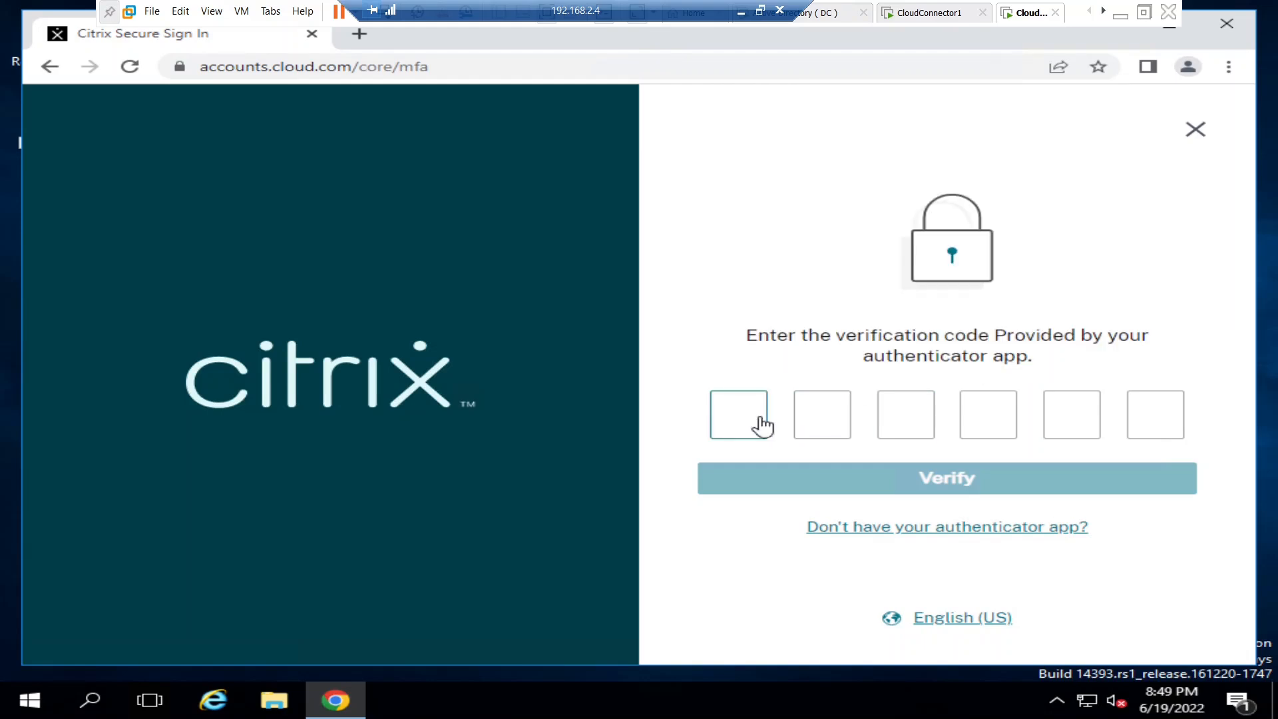
Verify with the authenticator code, then return to the CloudConnector1 VM
text(766)
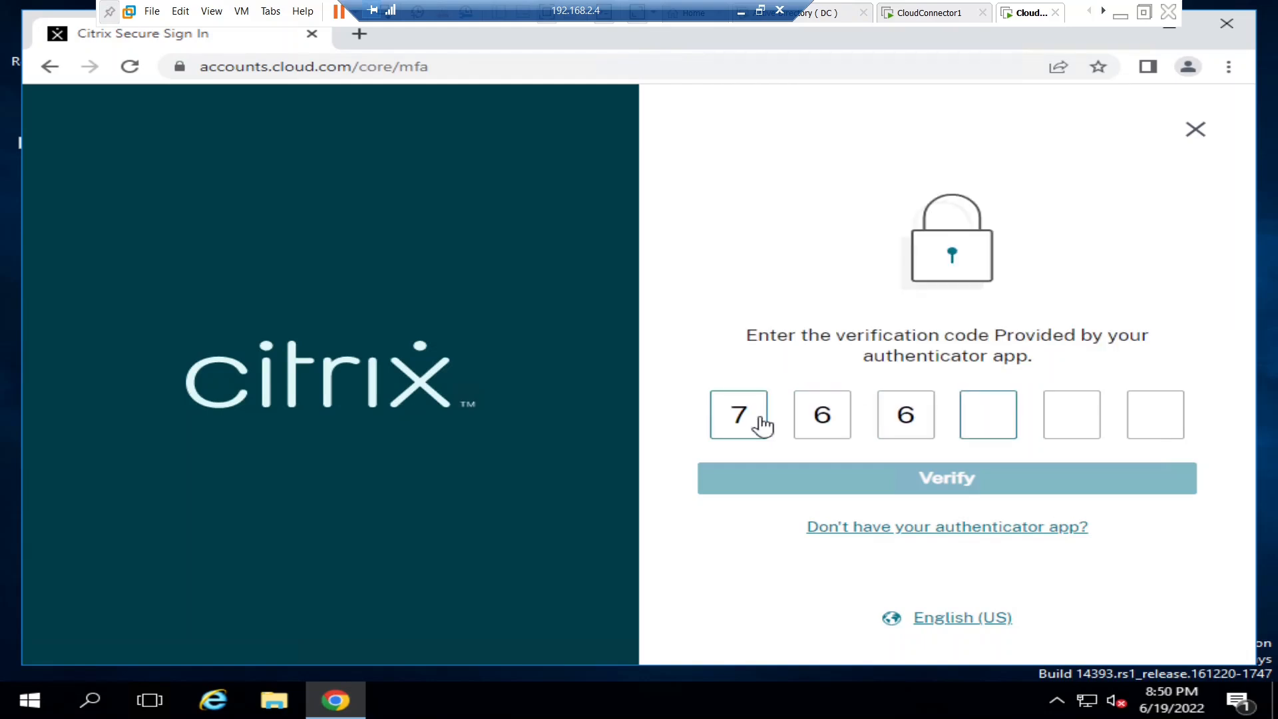
key(BackSpace)
key(BackSpace)
key(BackSpace)
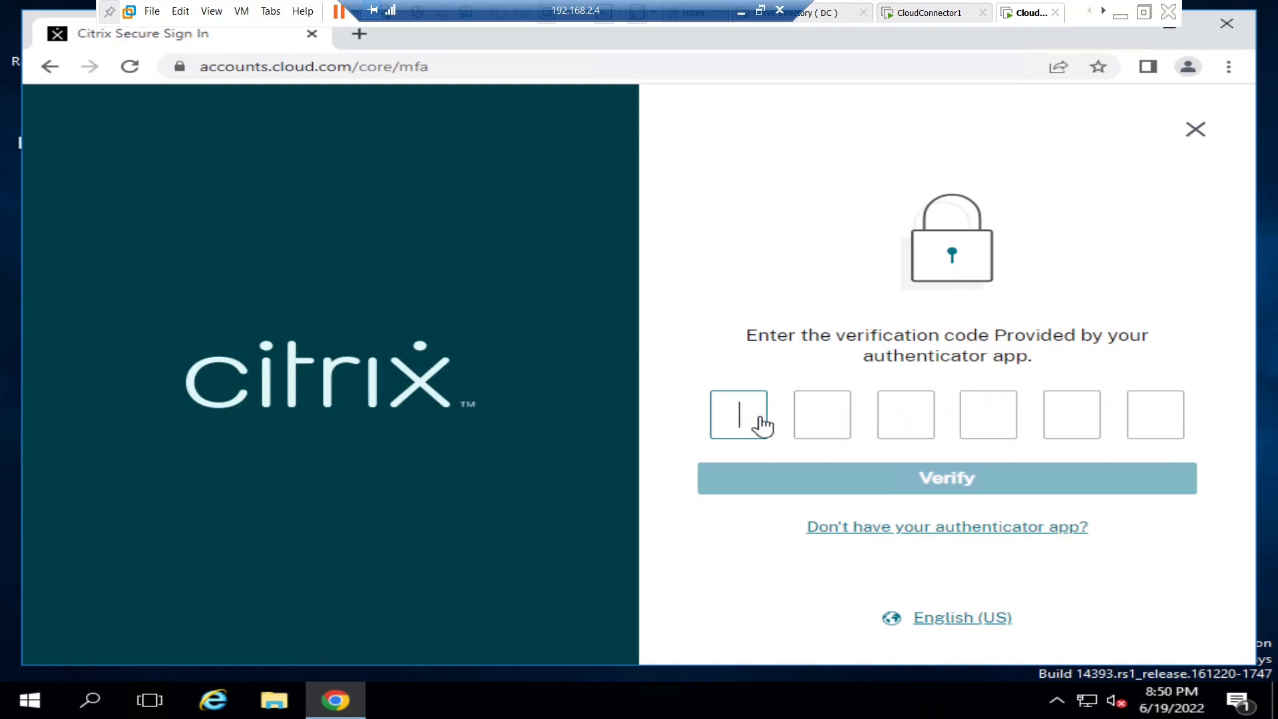
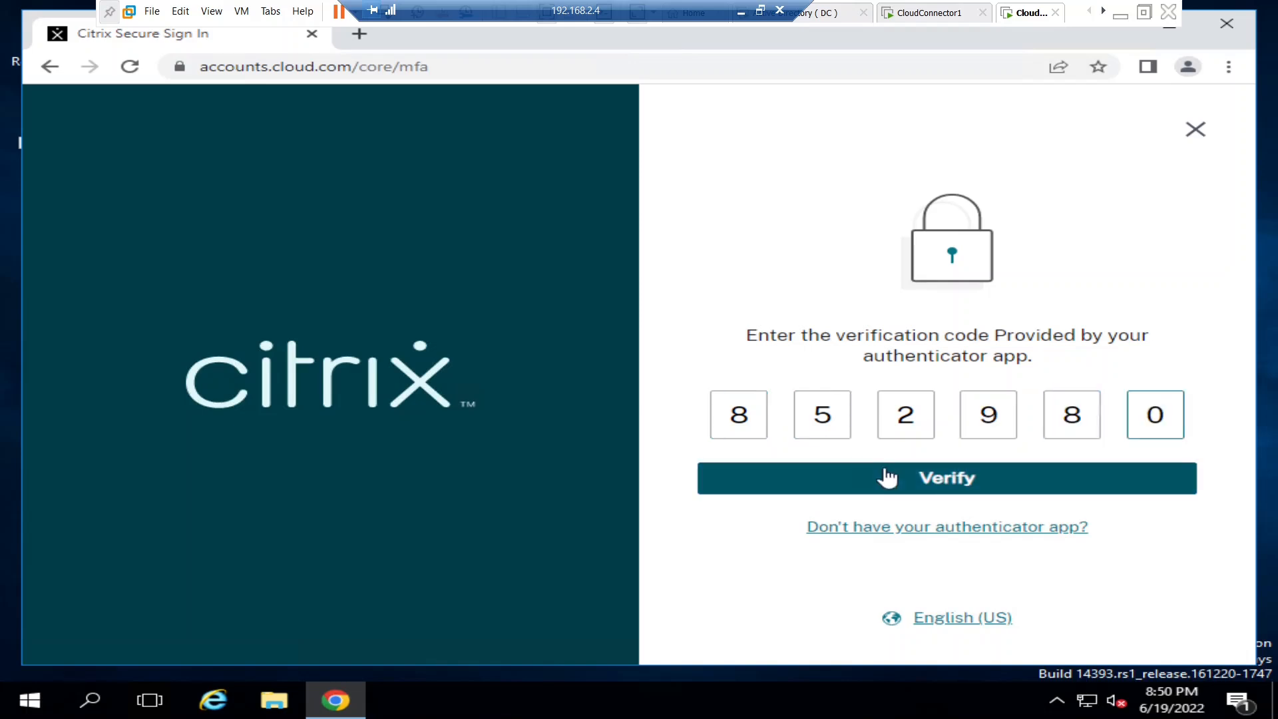
click(917, 481)
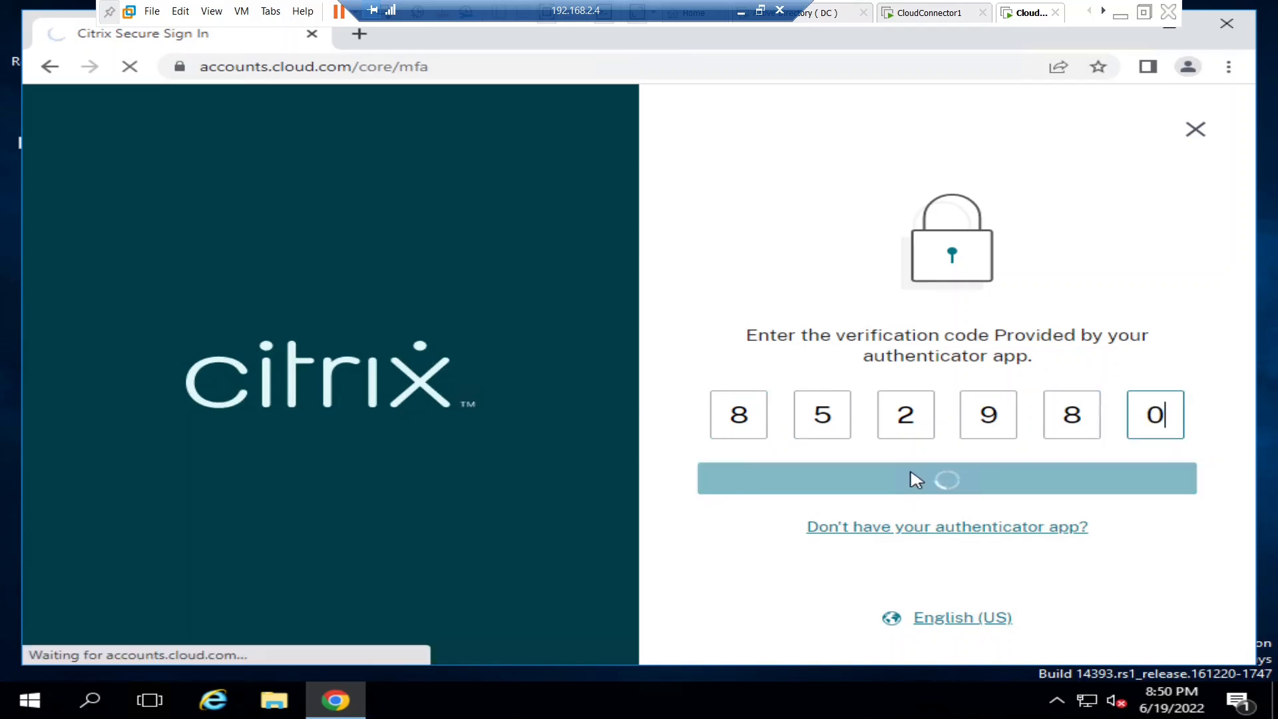
click(928, 14)
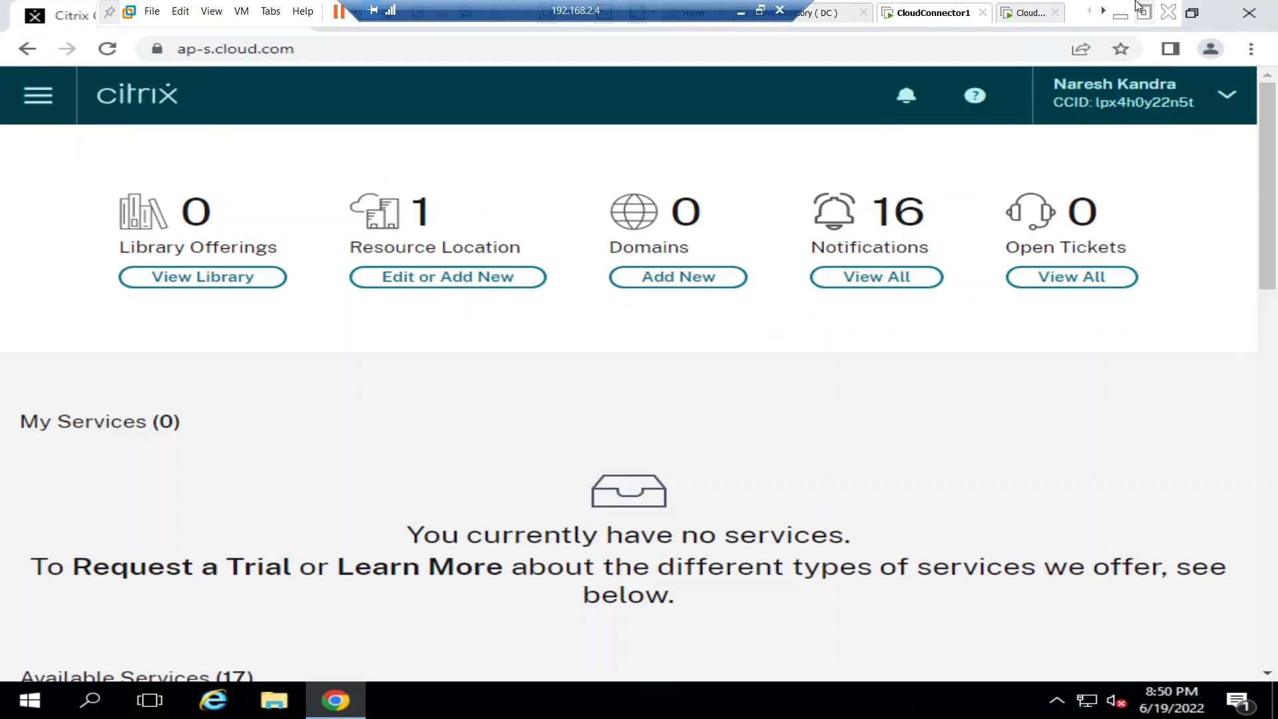
Back on CloudConnector1, open the Resource Locations page from the dashboard's Resource Location tile
click(1020, 14)
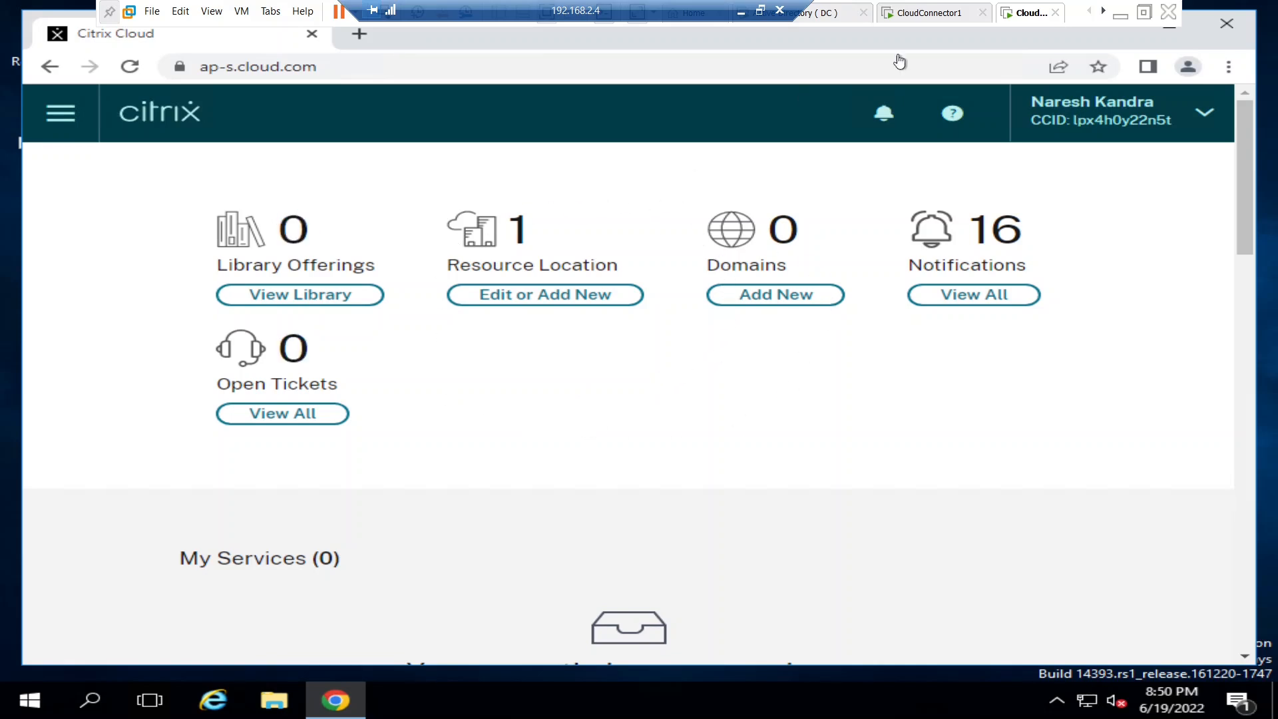
click(930, 15)
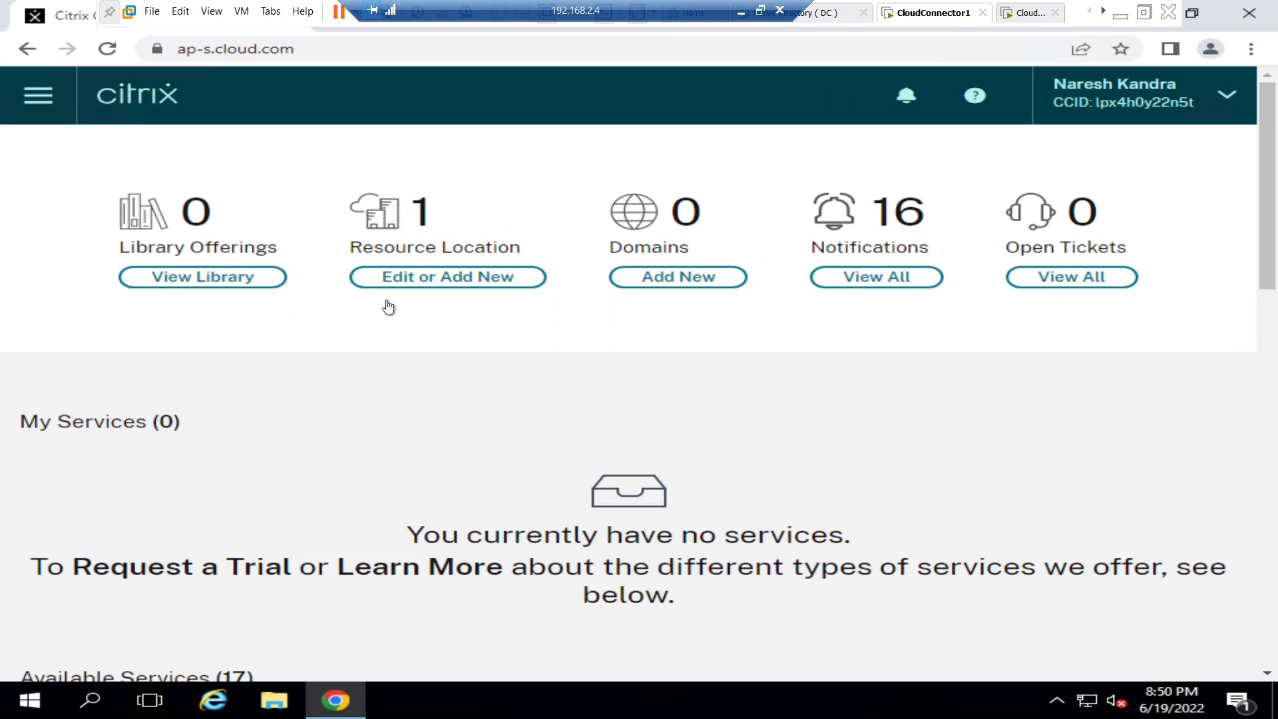
click(463, 286)
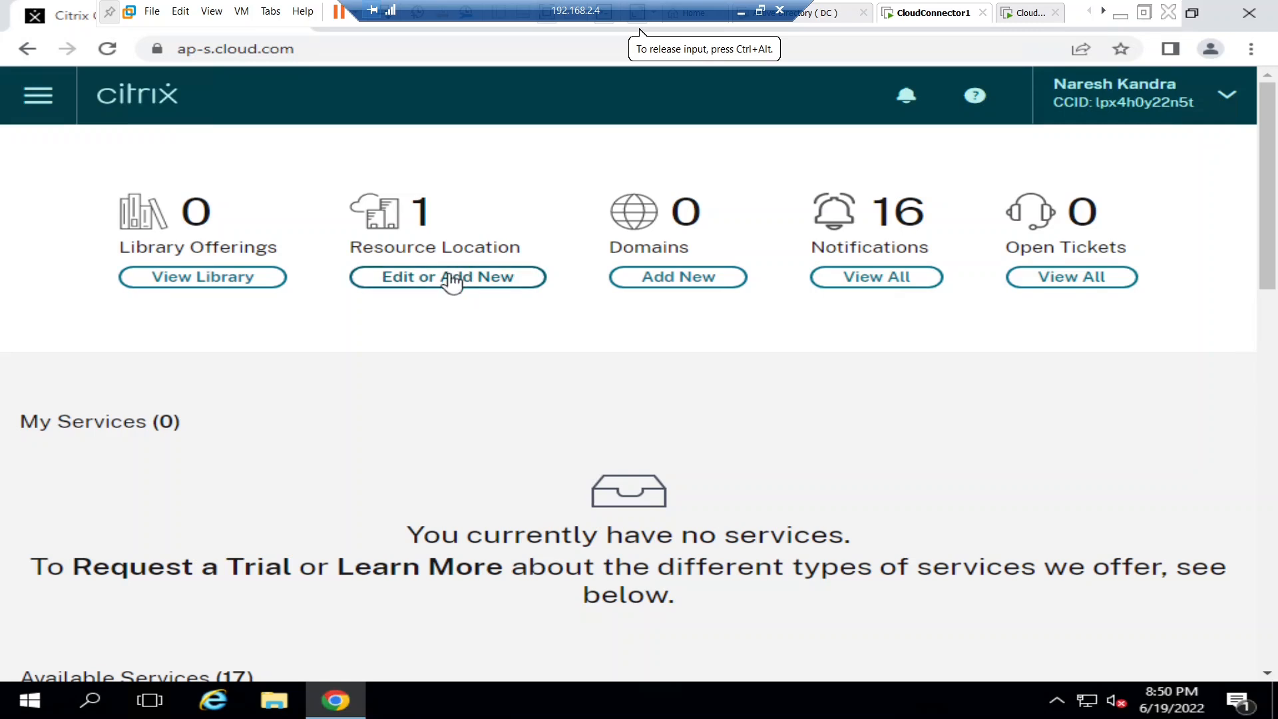
click(452, 280)
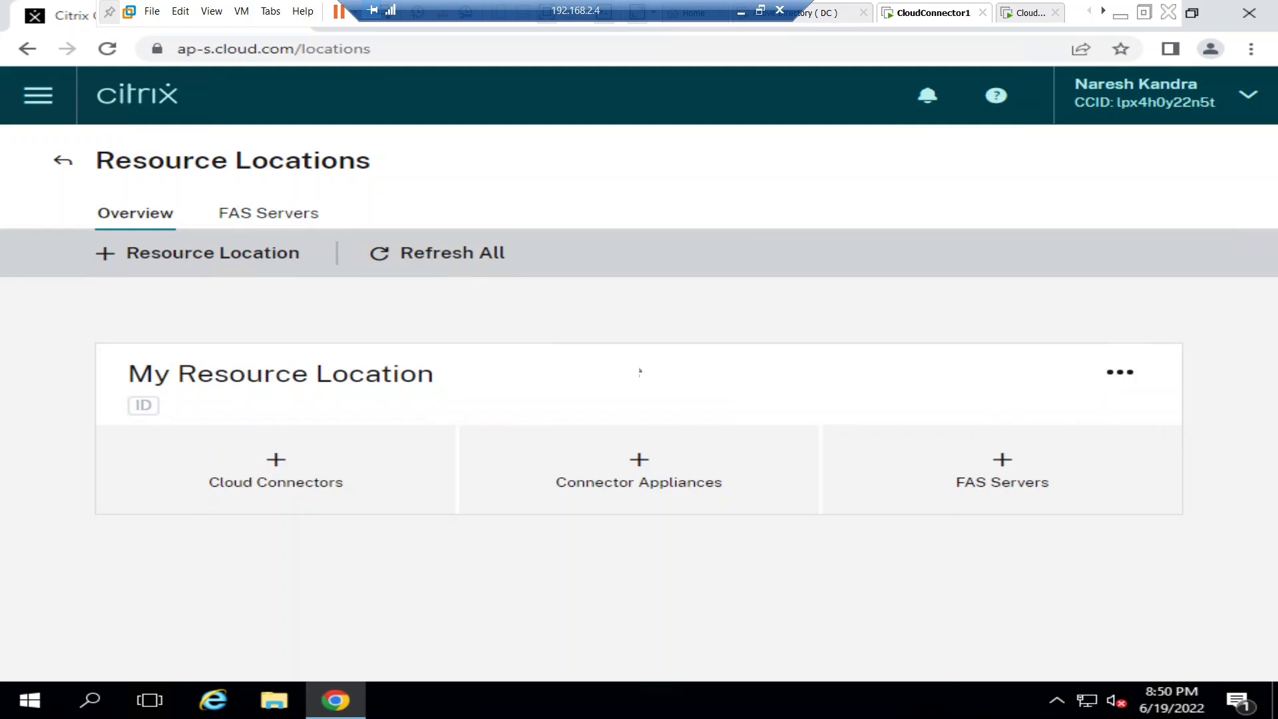
Download cwcconnector.exe from the Add a Cloud Connector dialog on CloudConnector1
click(279, 485)
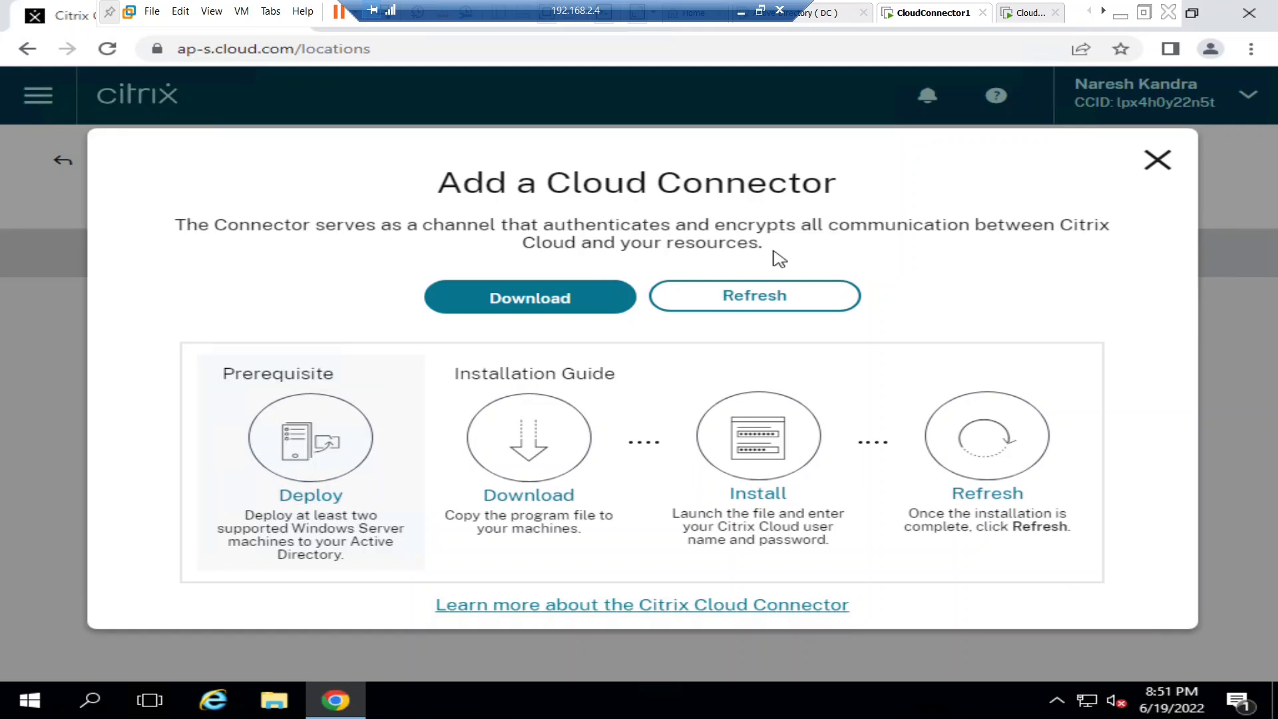
click(525, 298)
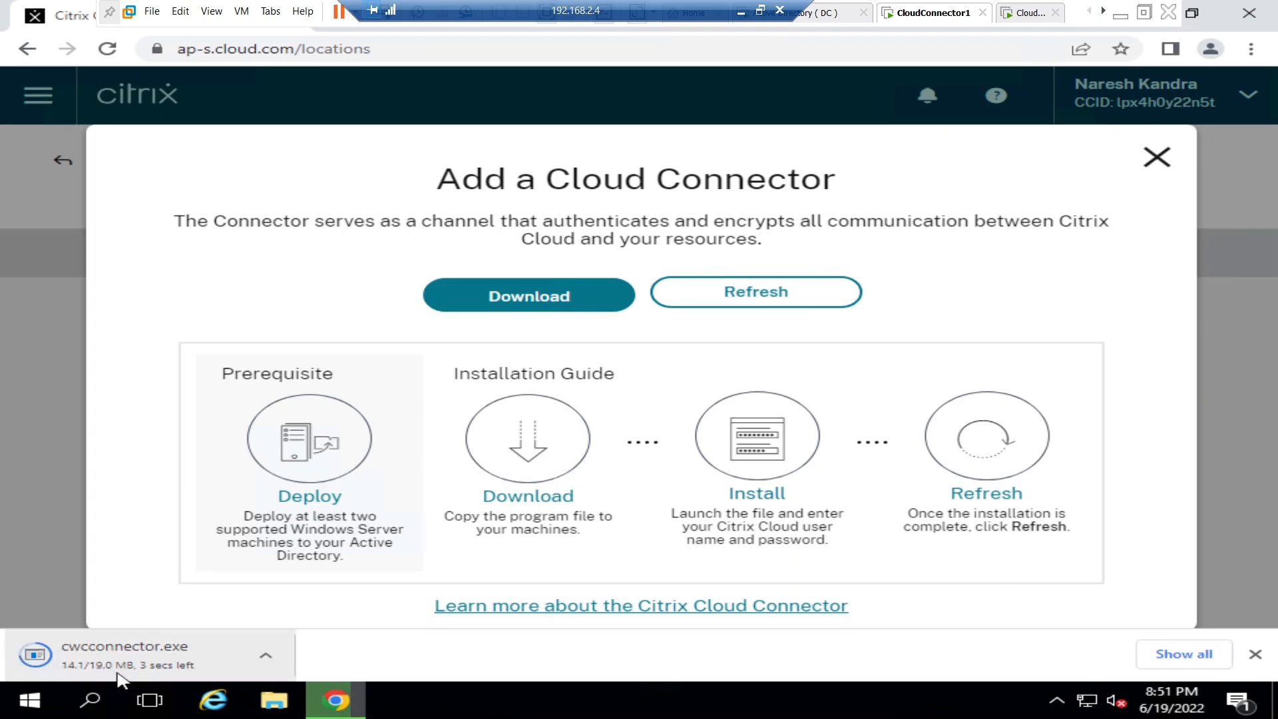
On the second VM, open Resource Locations and download cwcconnector.exe via Add a Cloud Connector
click(1030, 13)
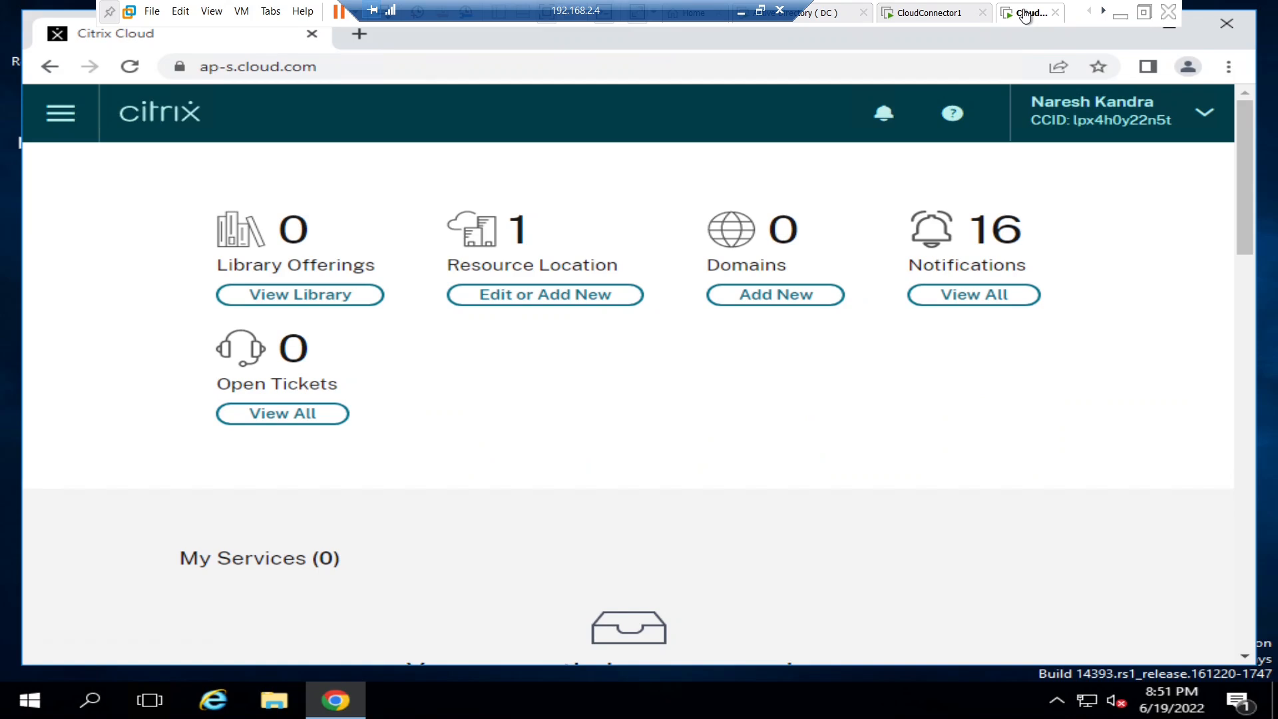
click(578, 294)
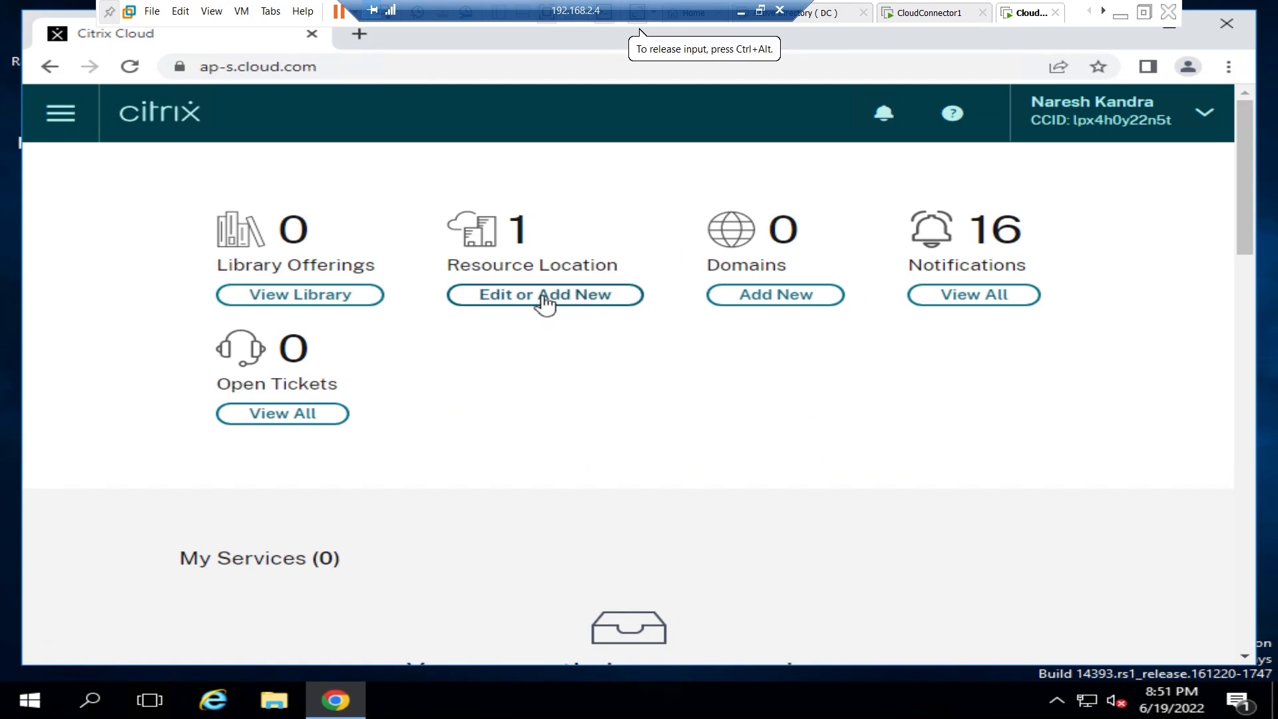
click(544, 300)
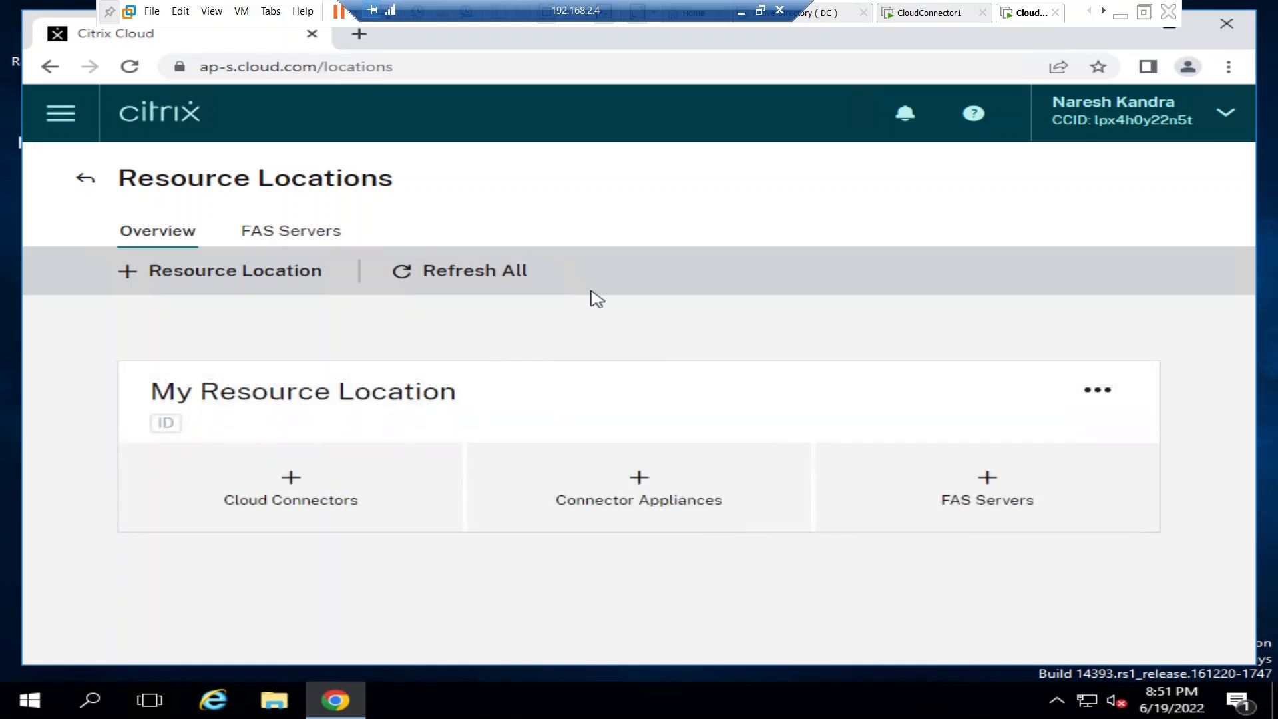
click(292, 484)
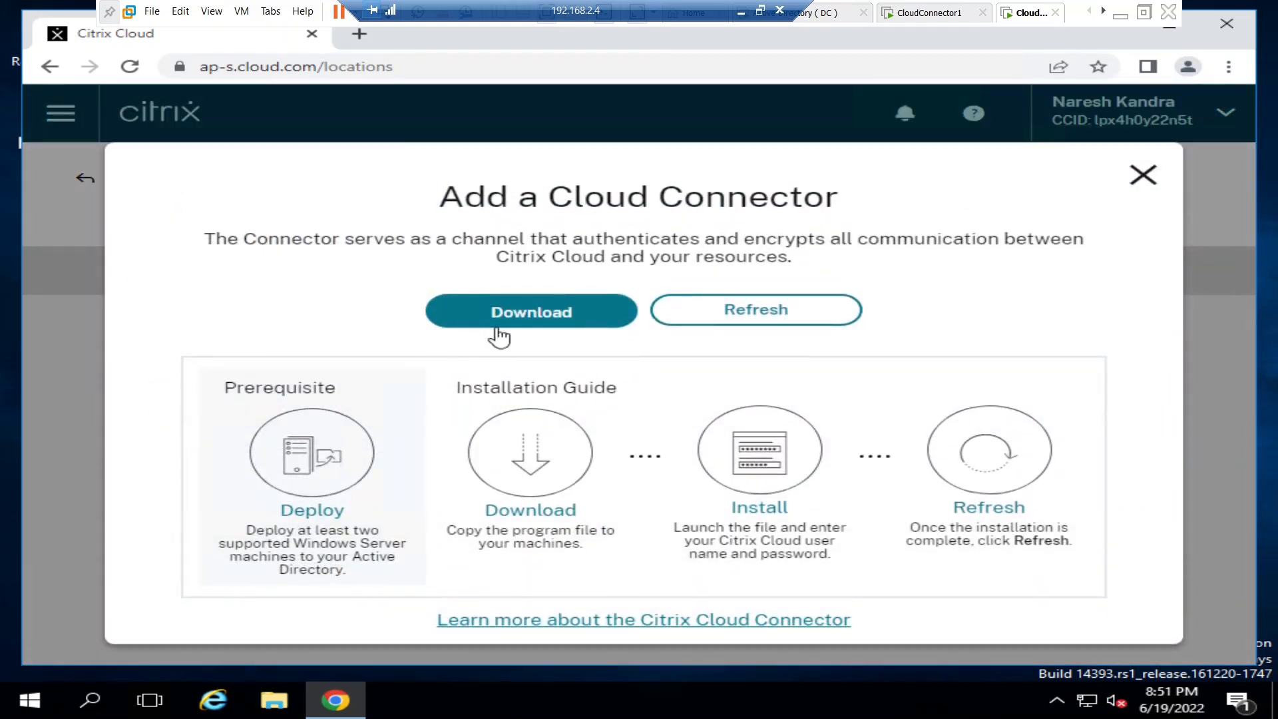
click(521, 322)
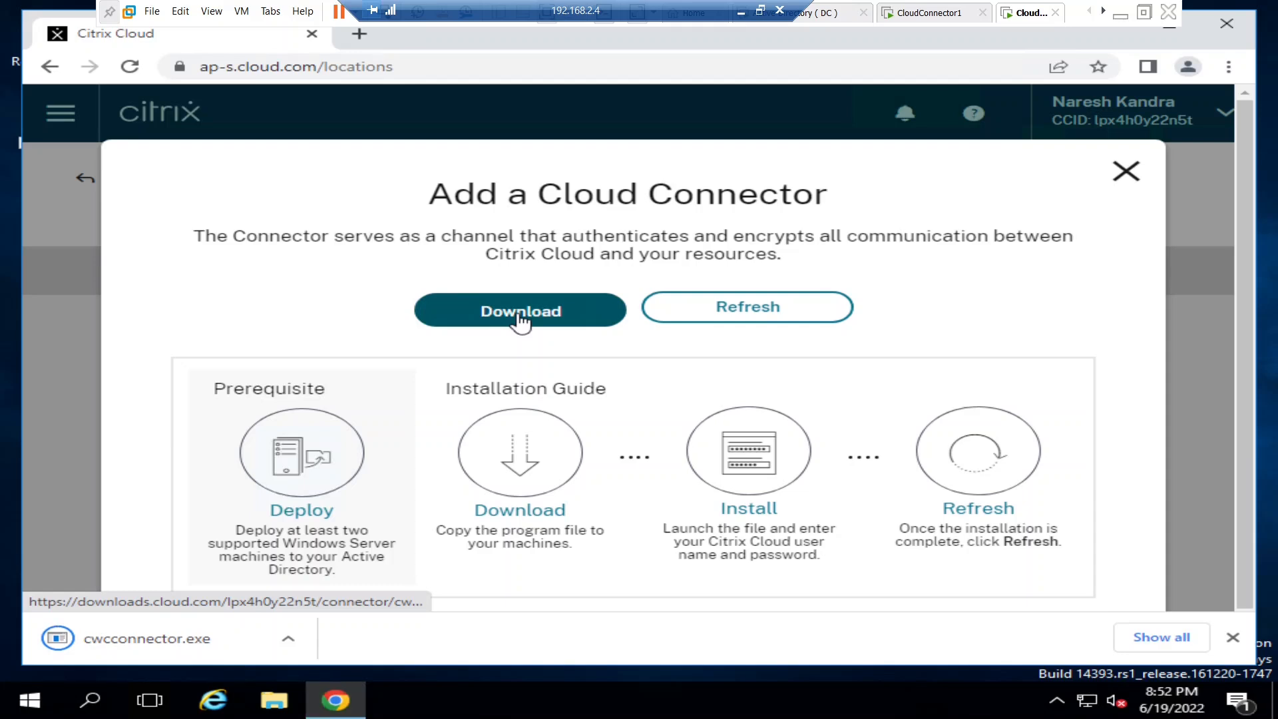
On CloudConnector1, run cwcconnector.exe as administrator from its downloads folder, then switch VMs
click(932, 15)
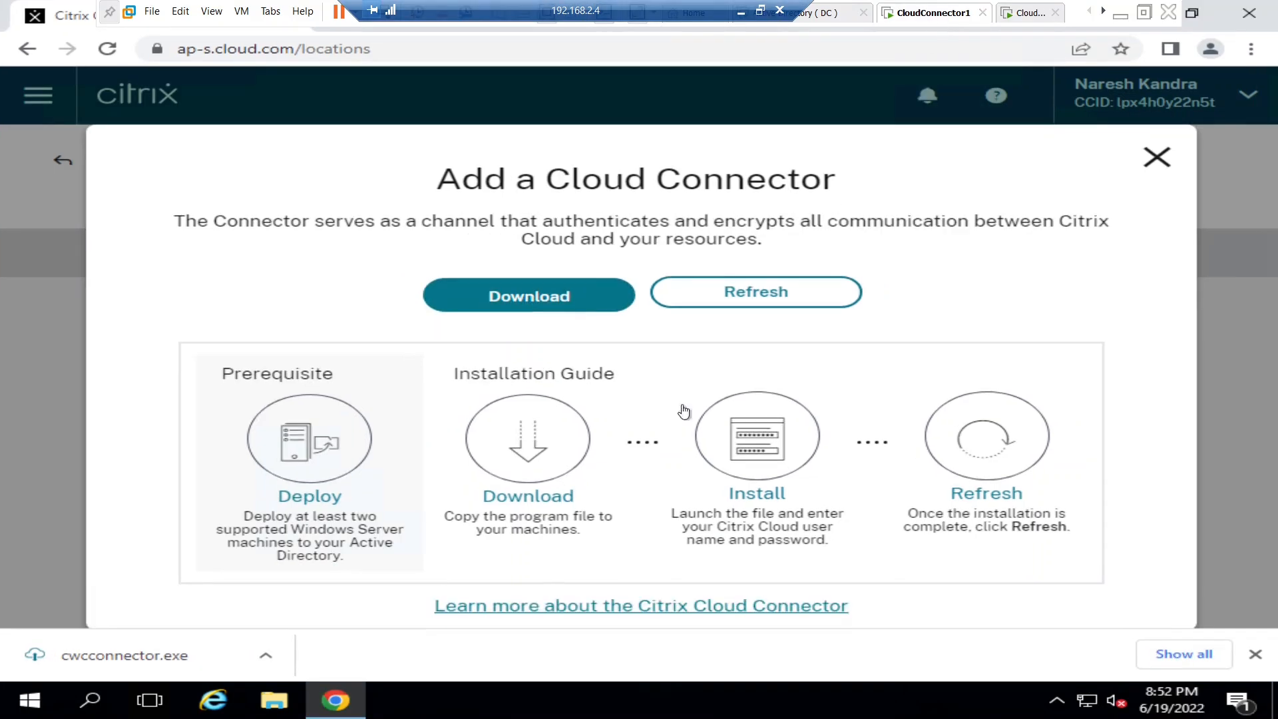
click(1179, 655)
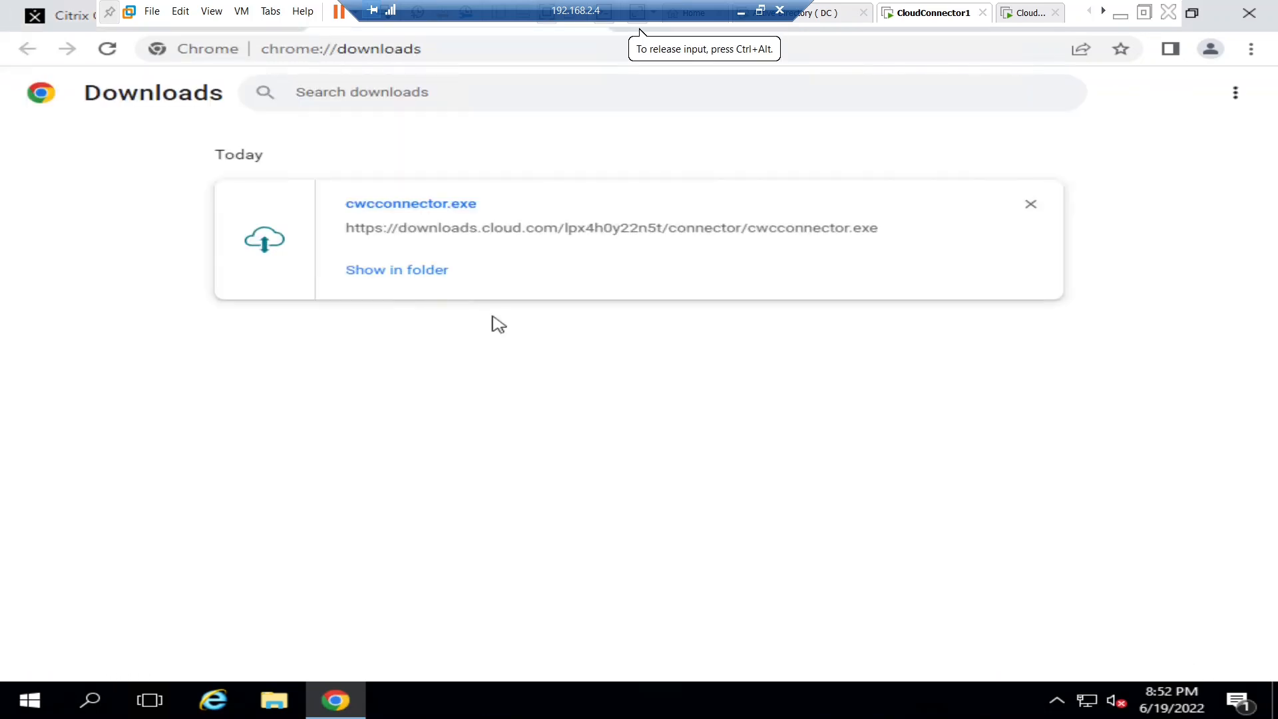
click(397, 283)
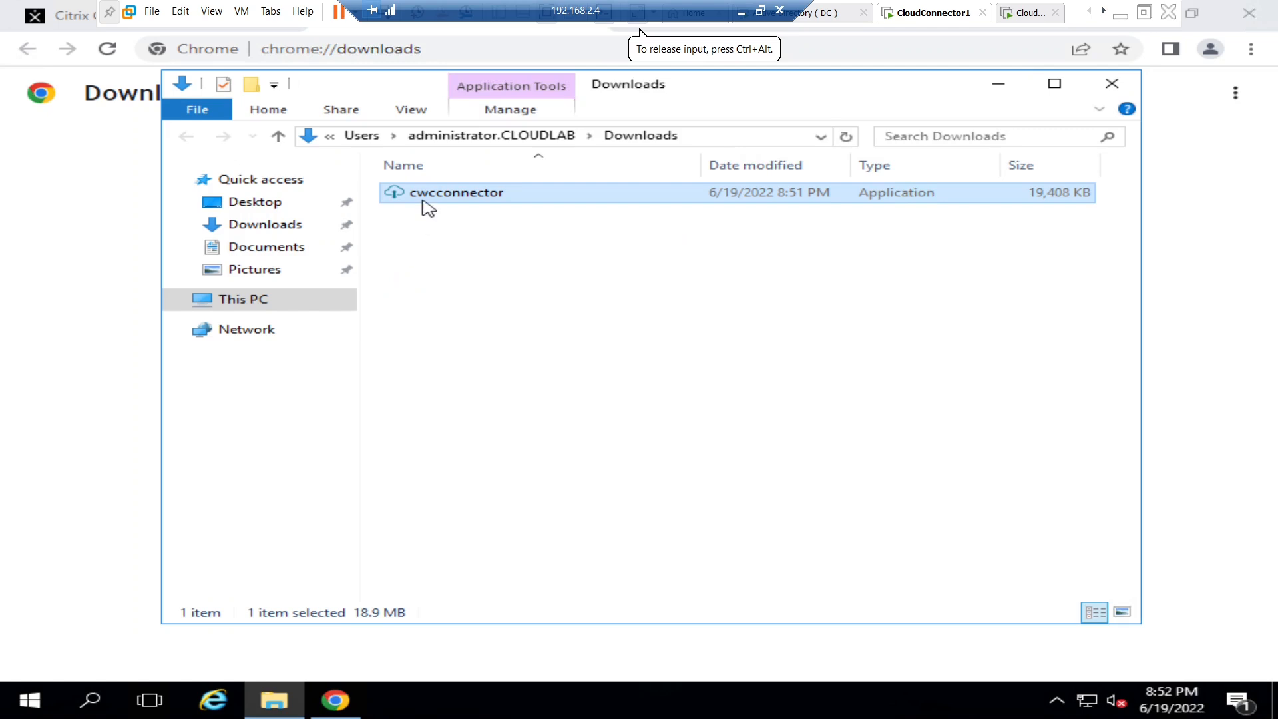
right_click(440, 200)
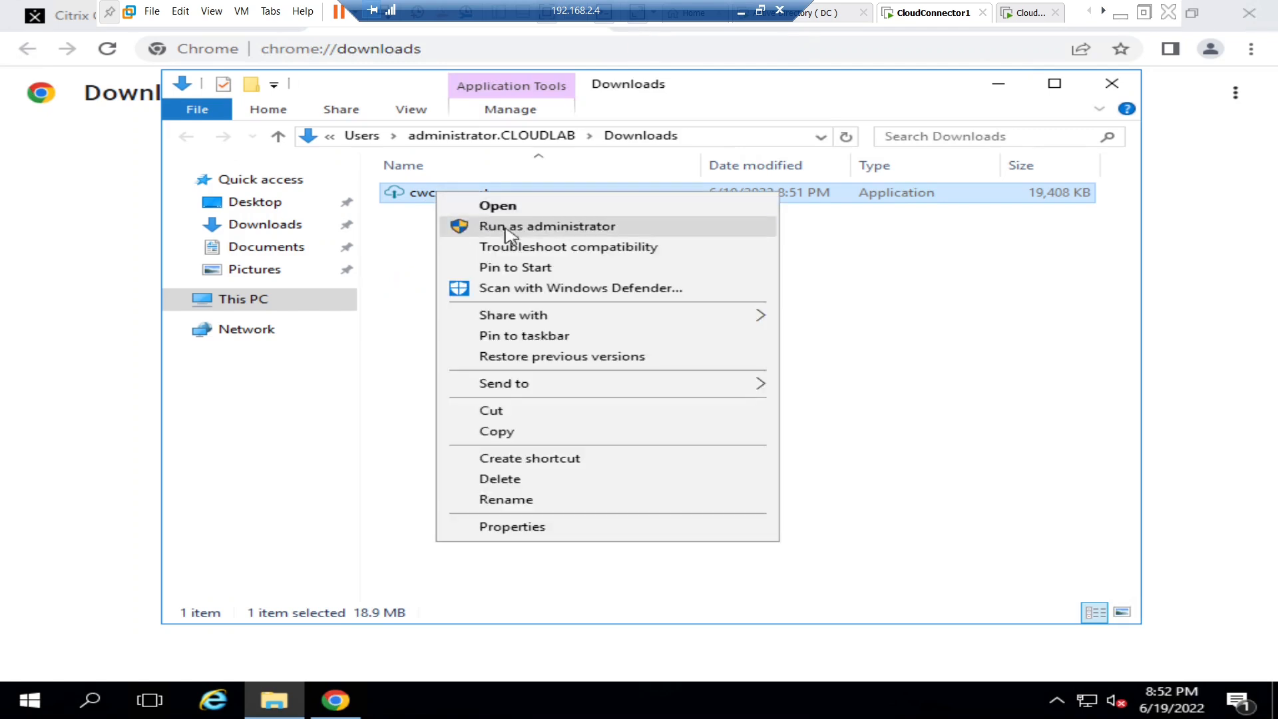
click(543, 227)
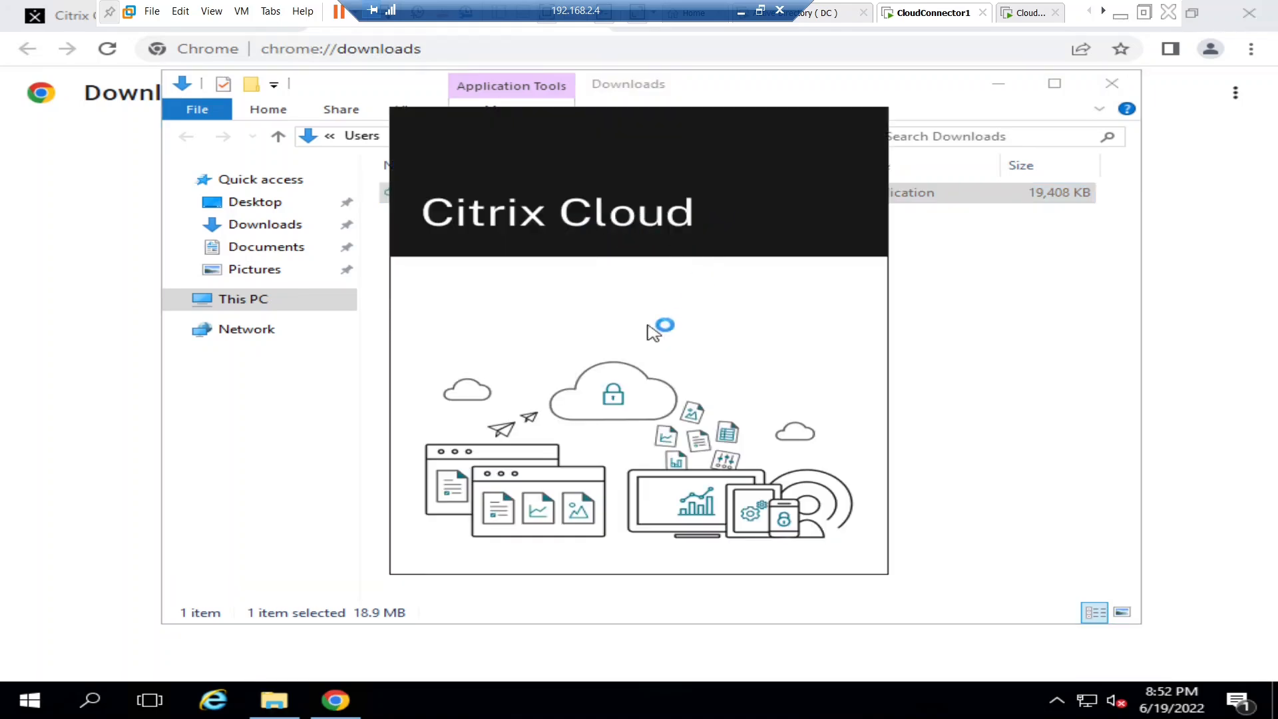
click(1012, 16)
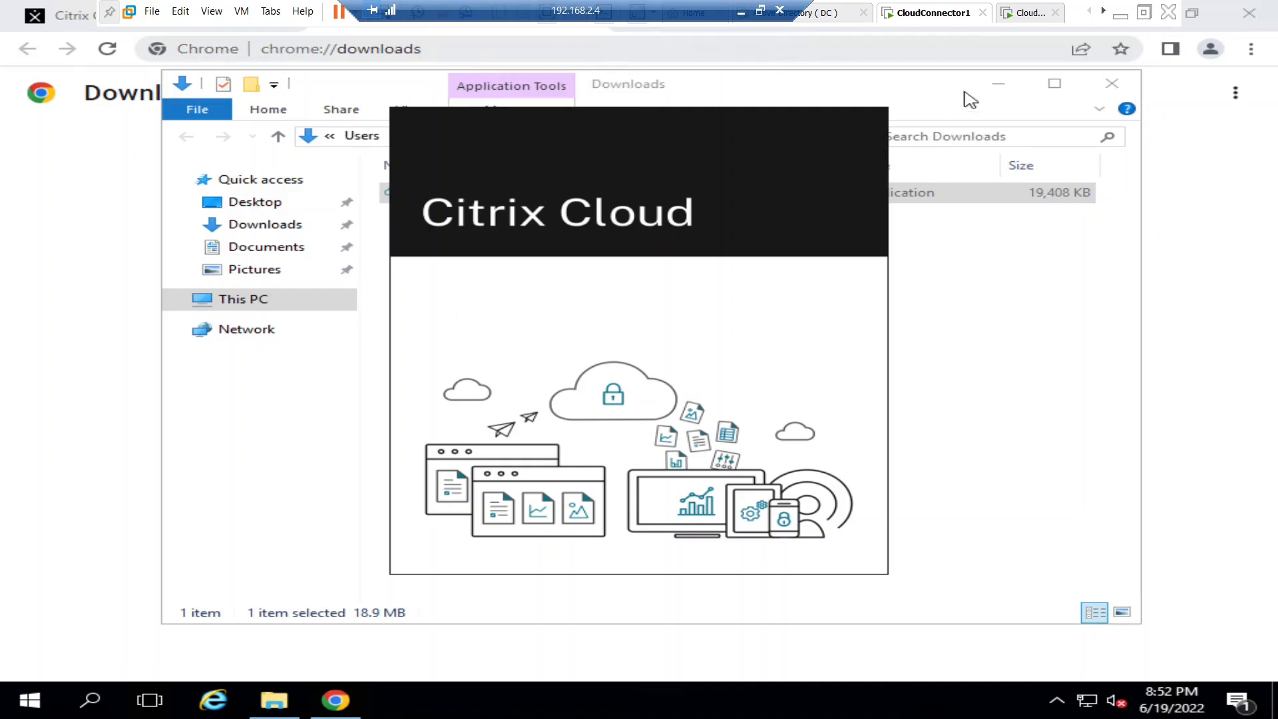
click(1031, 14)
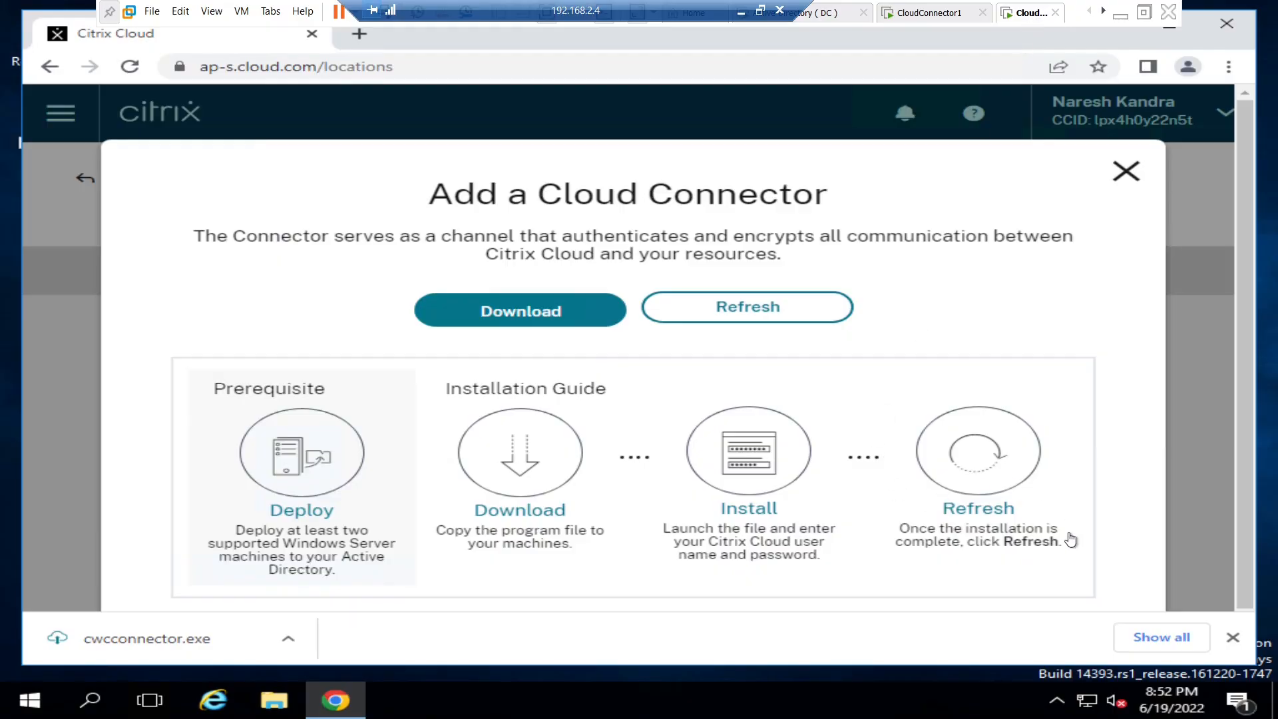
Run cwcconnector.exe as administrator on the second VM, check CloudConnector1, then minimize VMware
click(1155, 640)
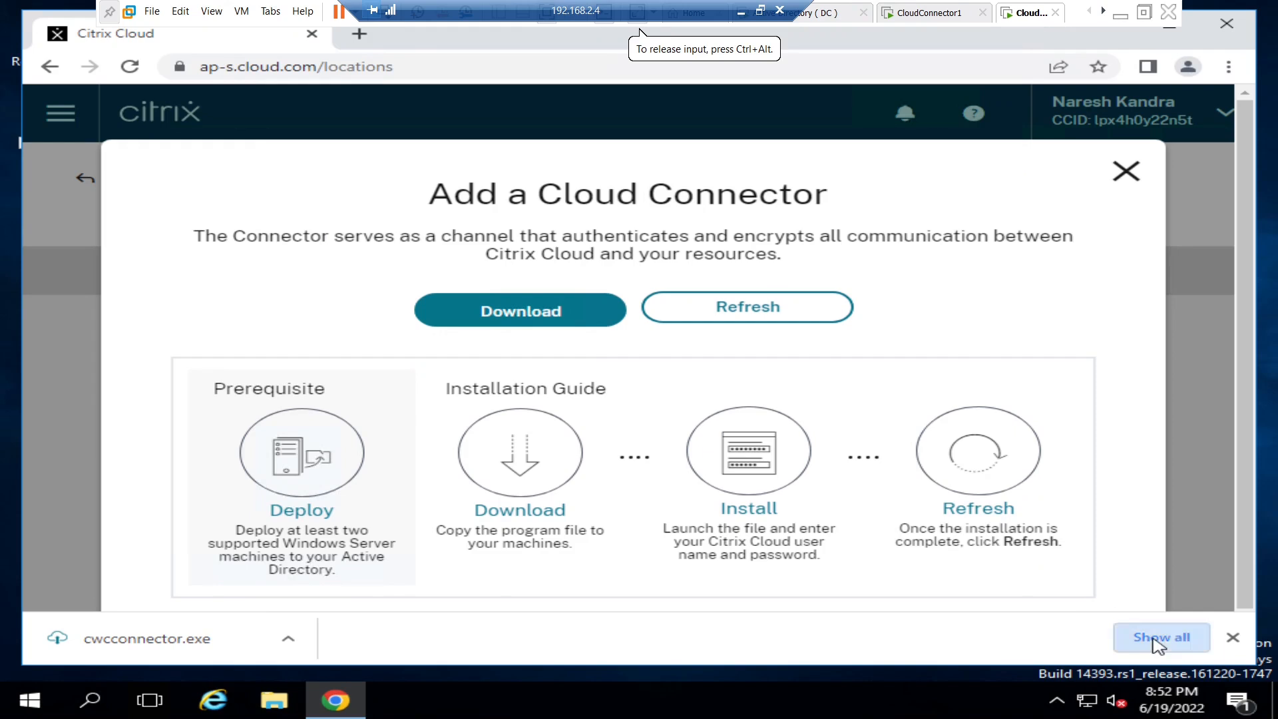
click(410, 293)
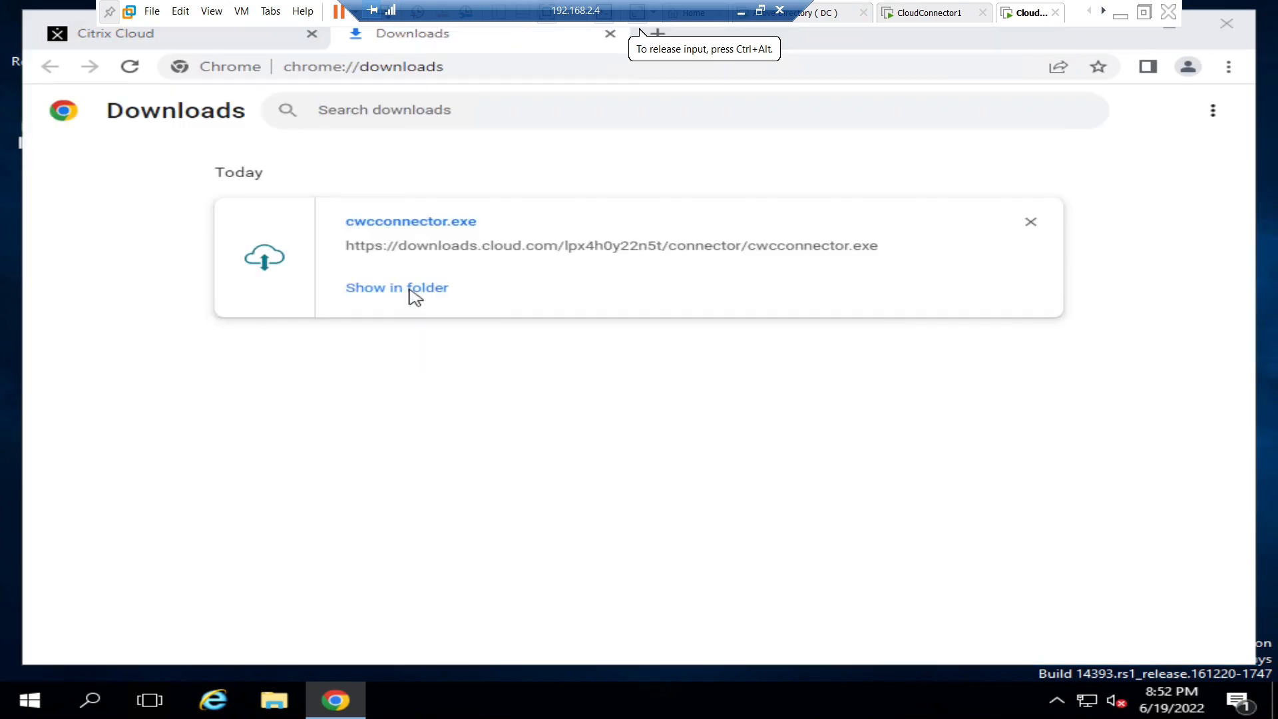
right_click(442, 195)
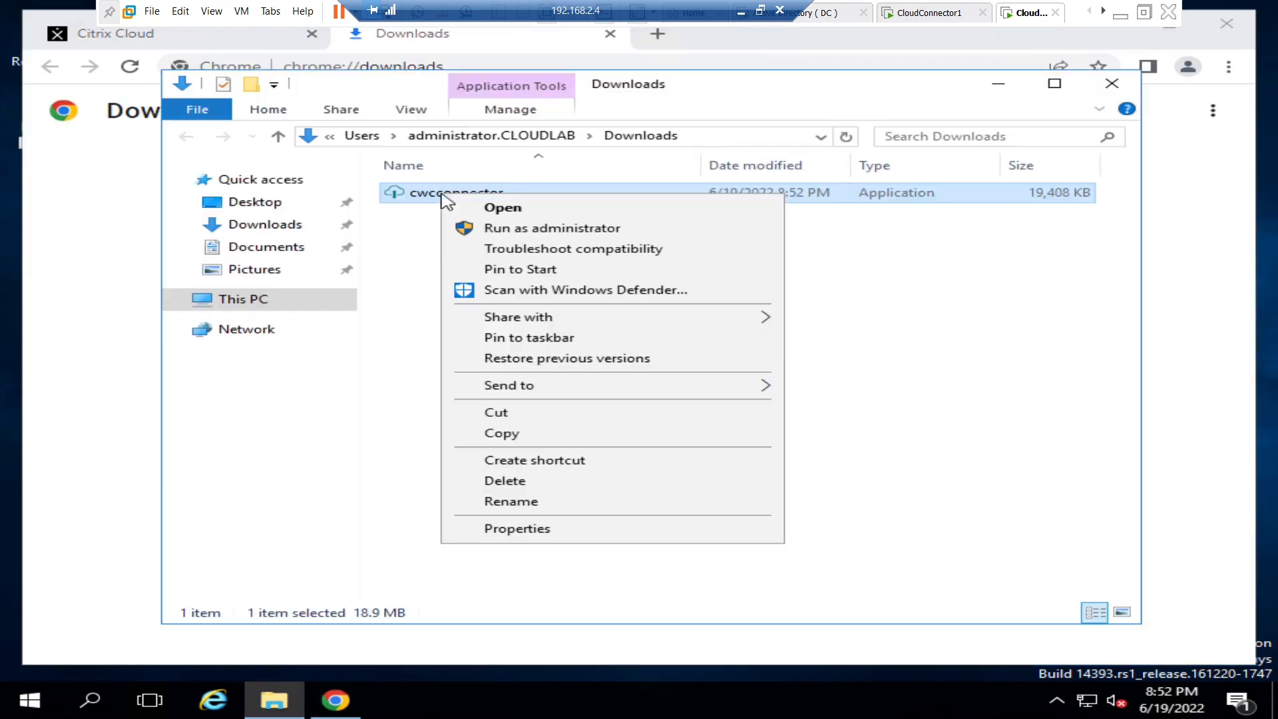
click(537, 229)
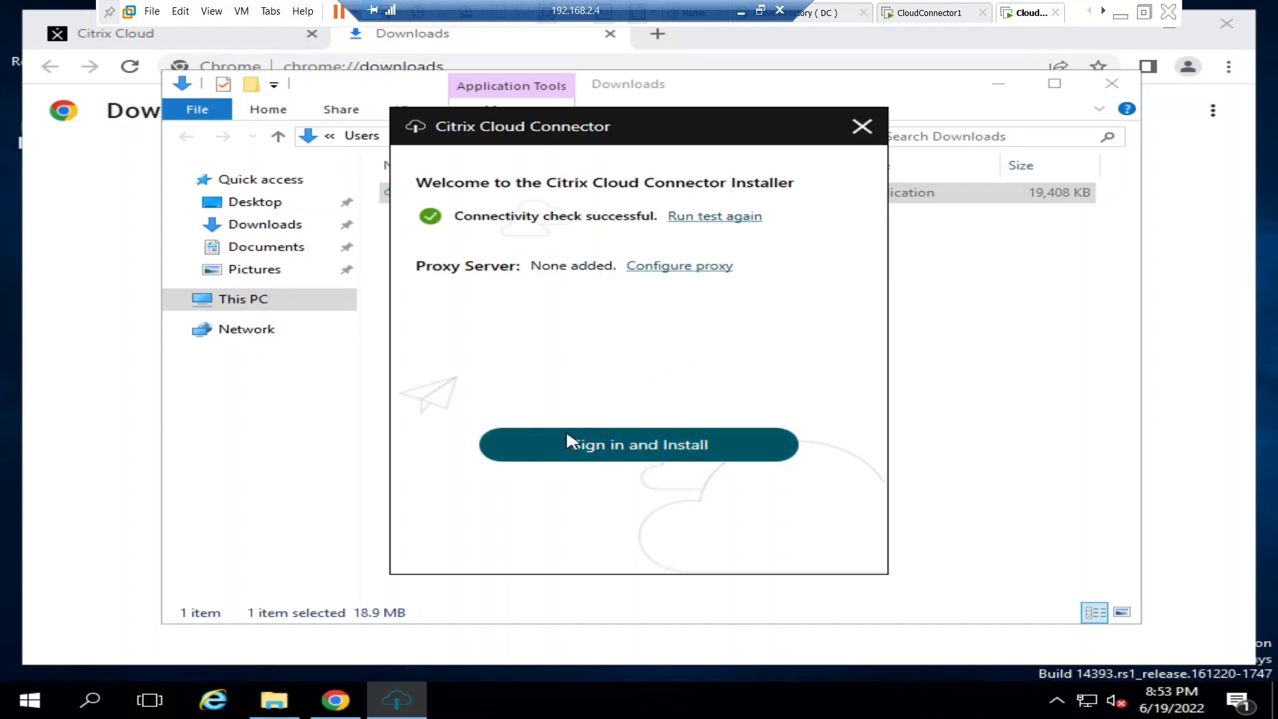
click(922, 17)
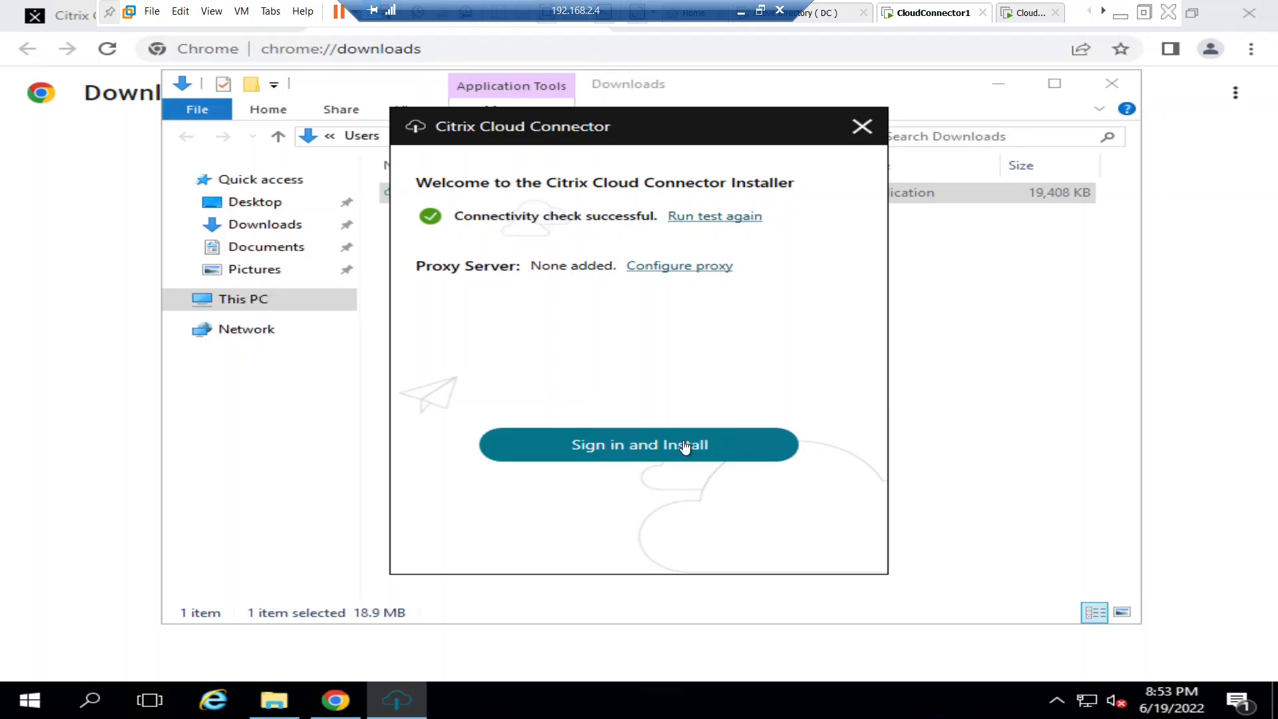
click(1120, 18)
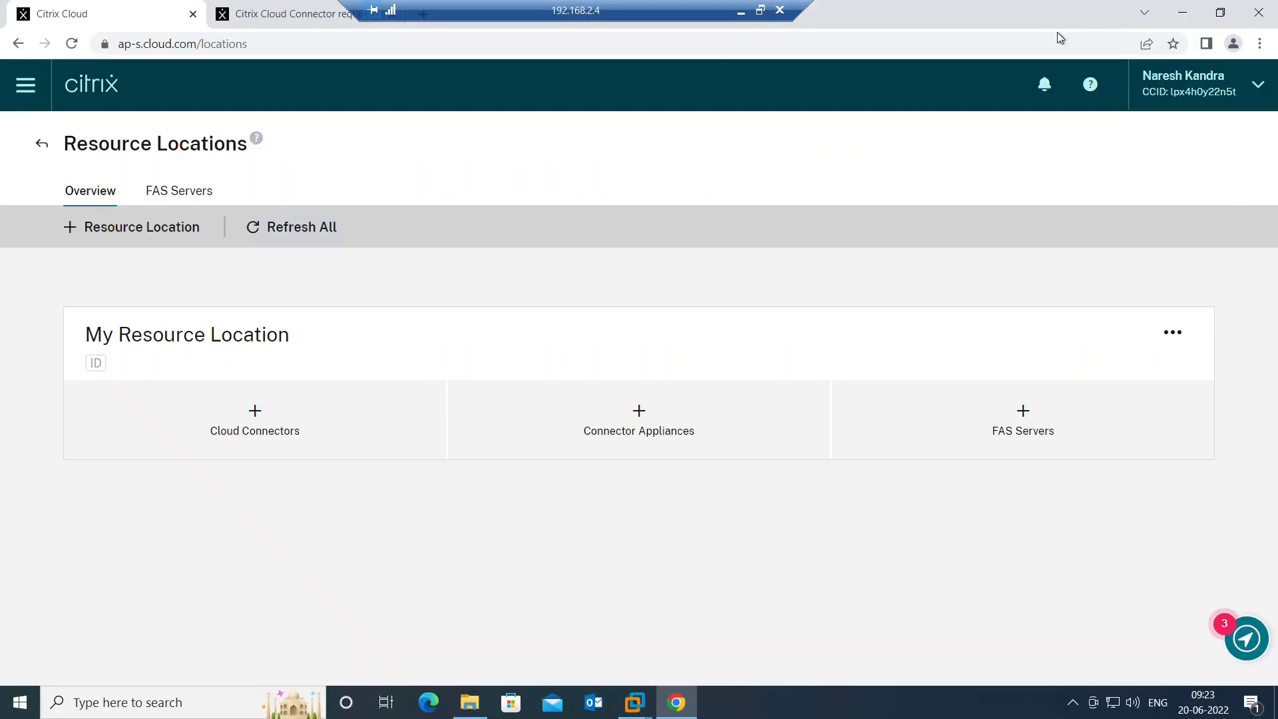
Check the Cloud Connector server requirement for correct UTC time, then return to CloudConnector1
click(309, 23)
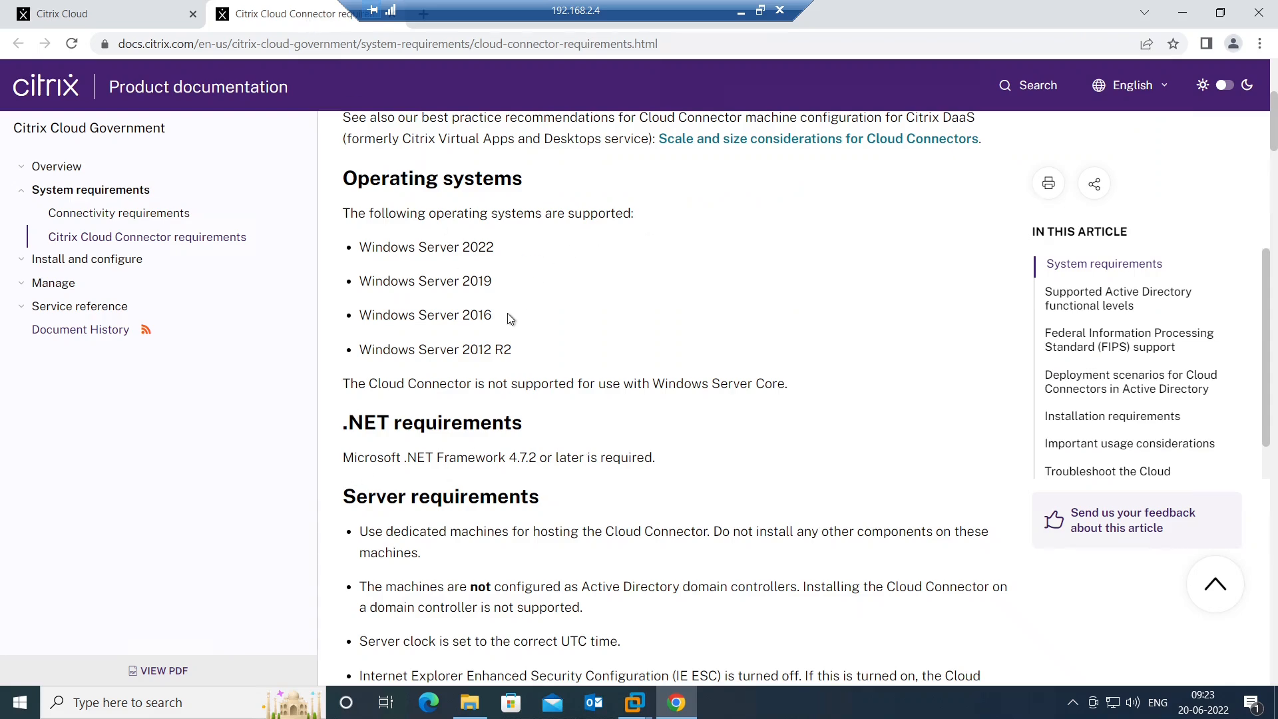
scroll(509, 319, down, 1)
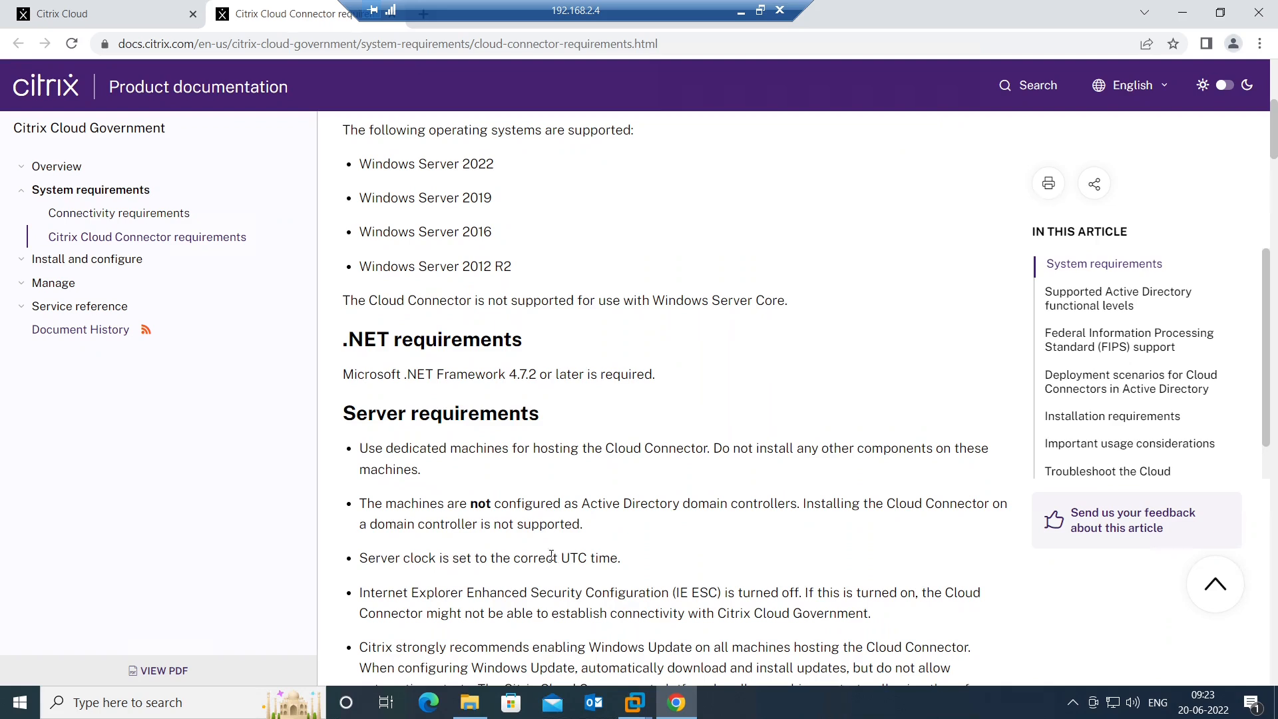
drag(628, 560, 694, 567)
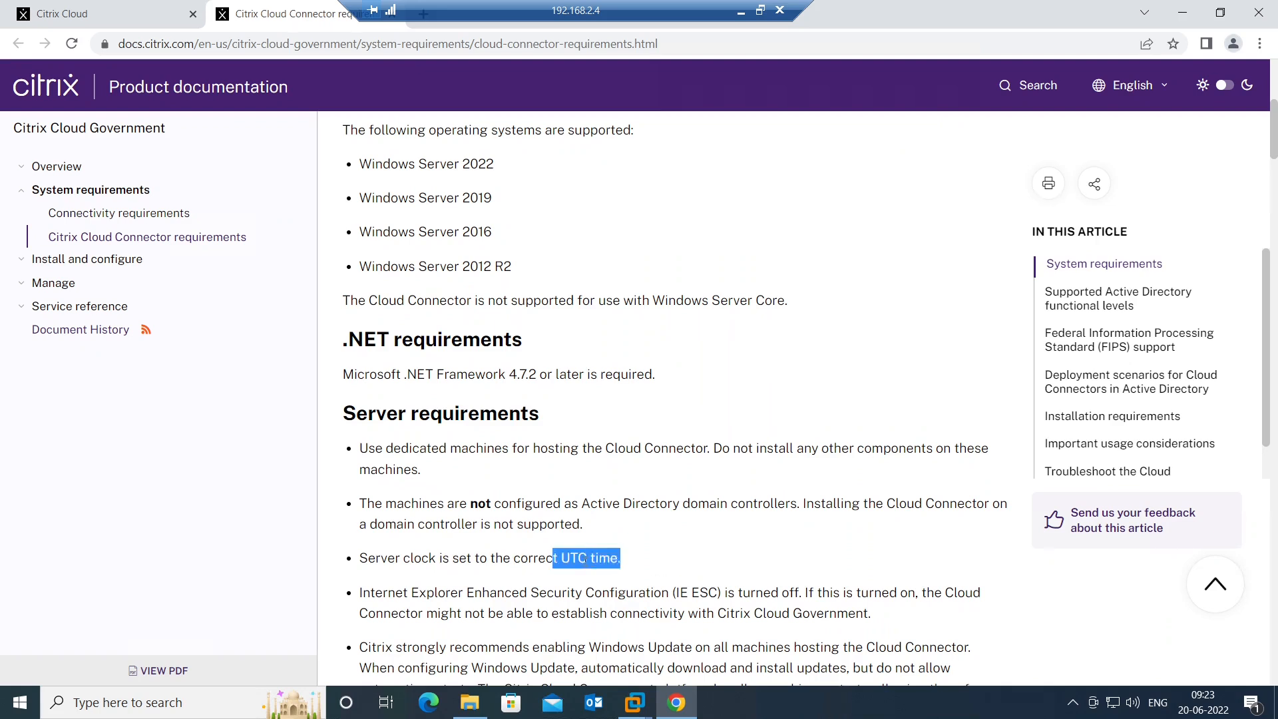
click(605, 564)
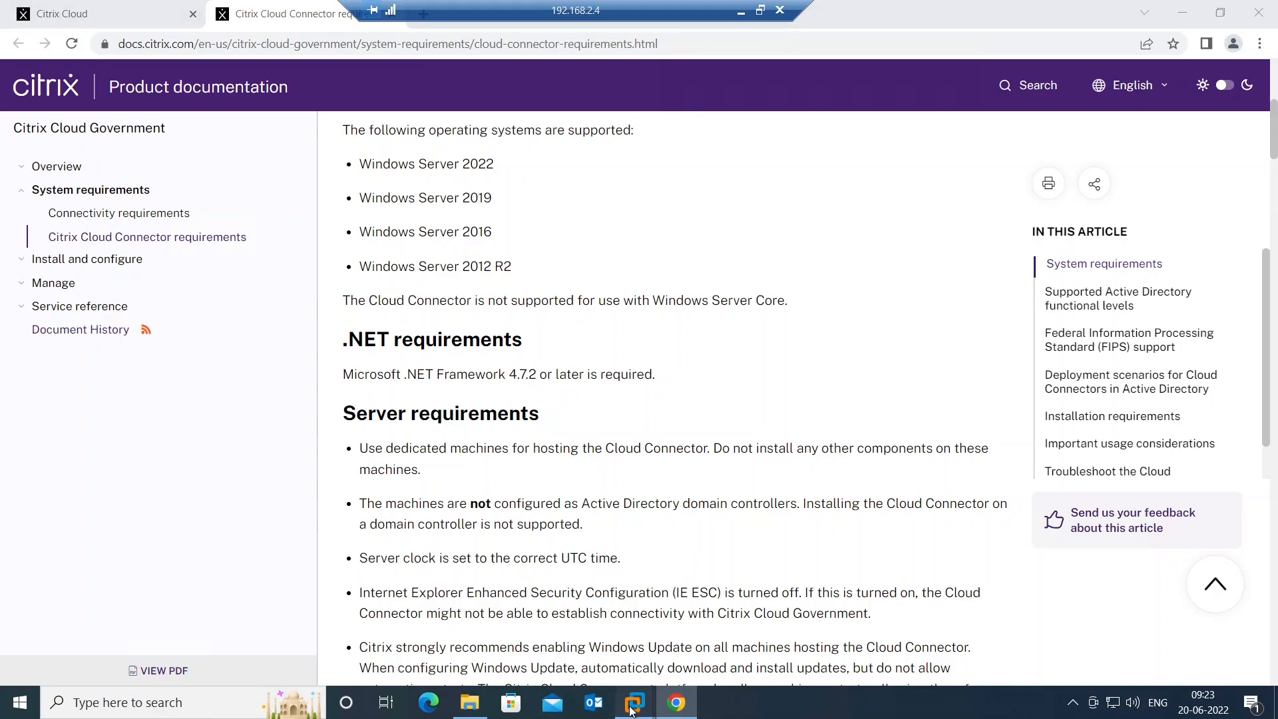
click(666, 600)
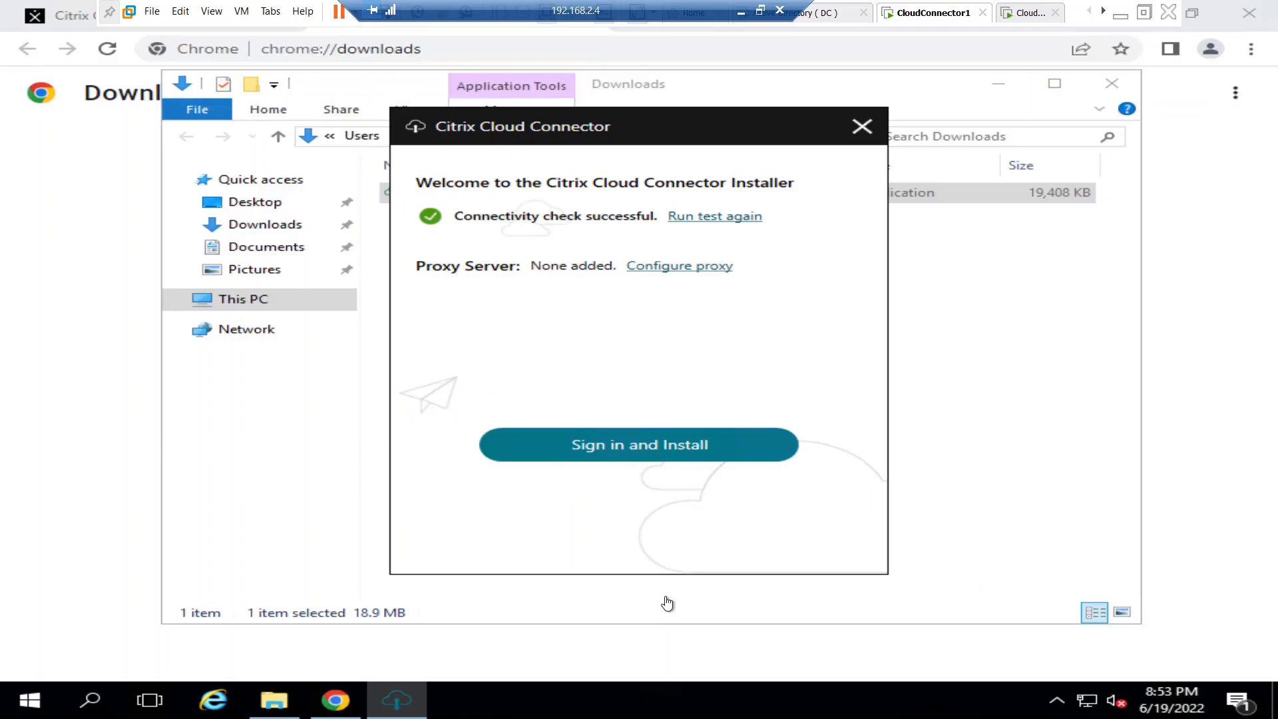
Open Date & time settings from the taskbar clock and maximize the Settings window
right_click(1166, 707)
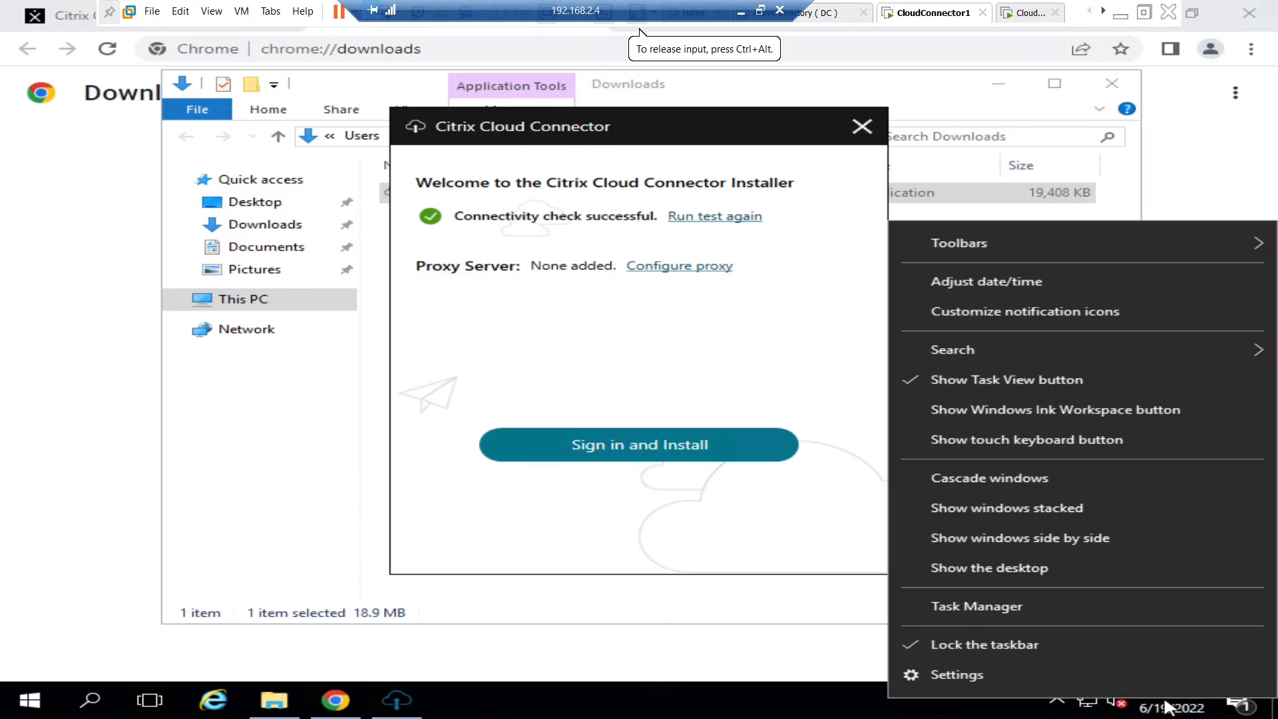
click(1041, 283)
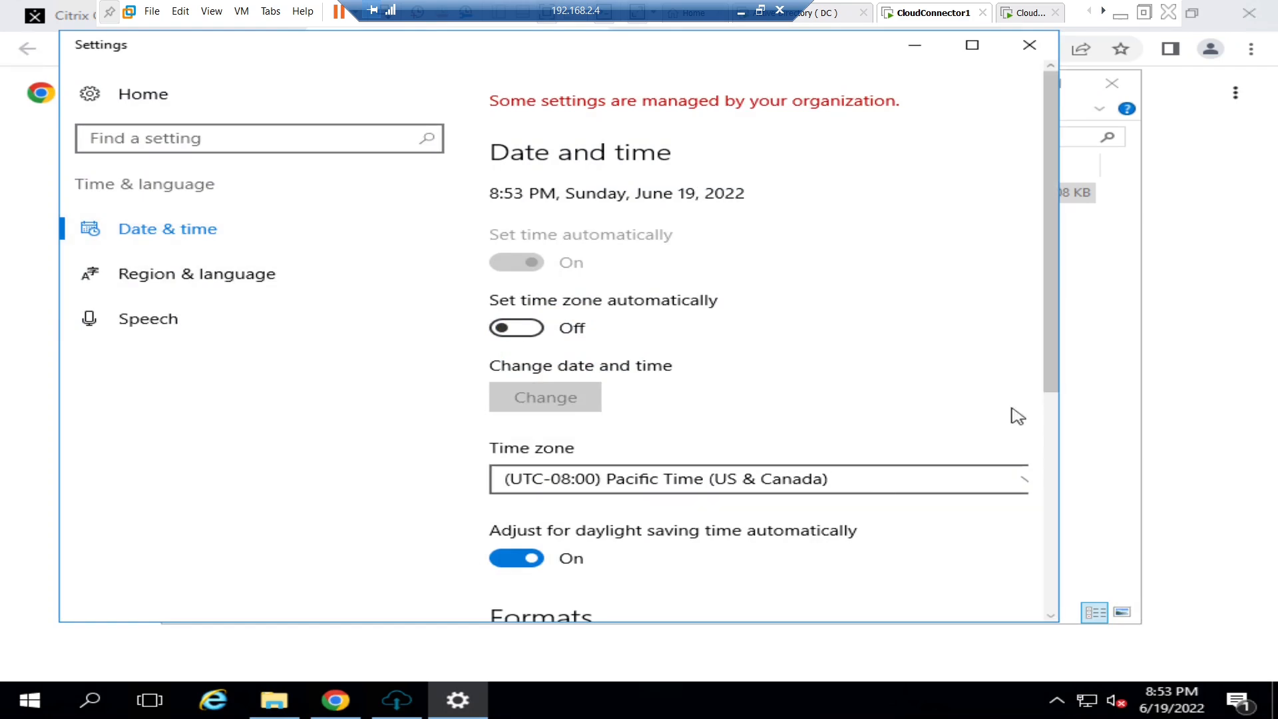
click(972, 45)
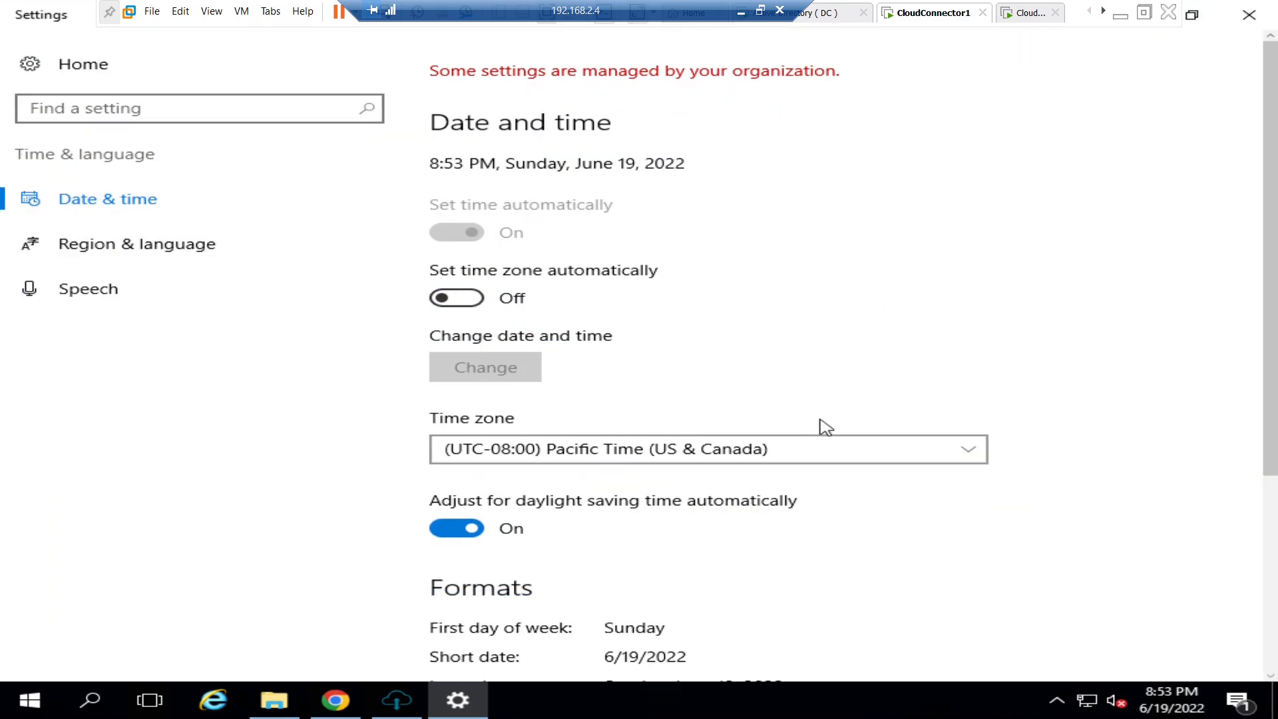
Choose '(UTC) Coordinated Universal Time' from the Time zone dropdown
click(813, 456)
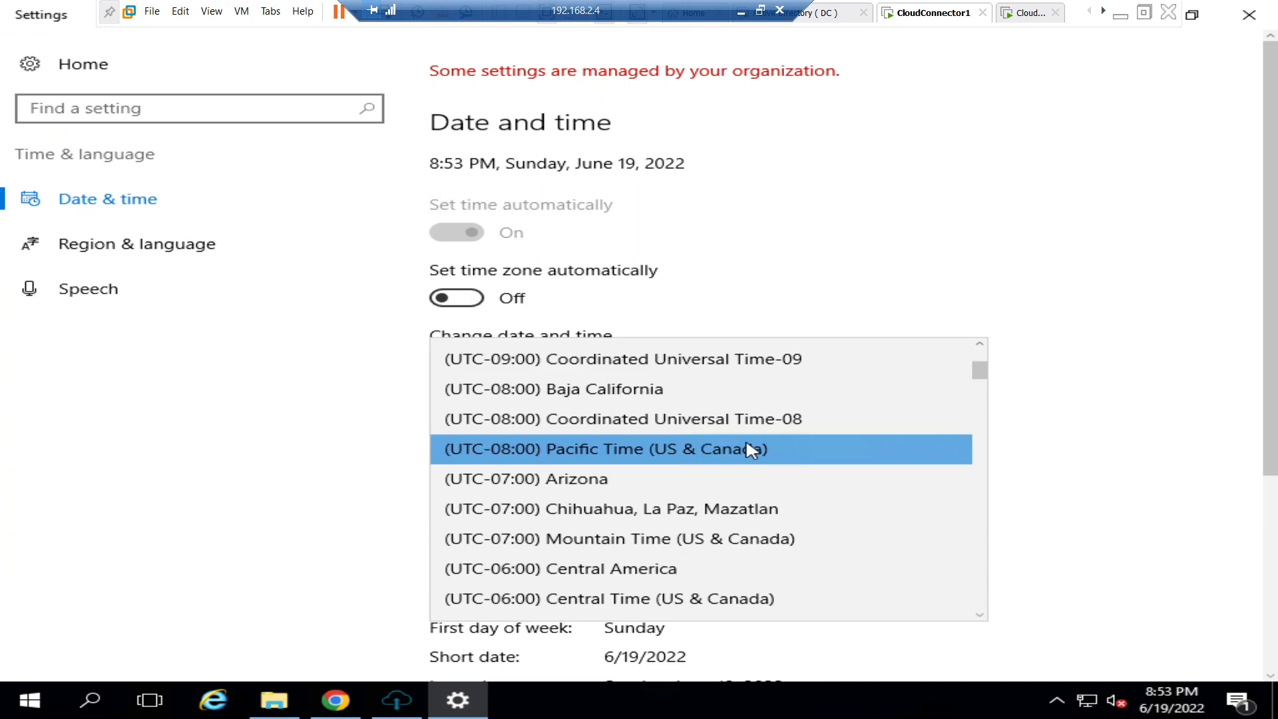
scroll(751, 451, up, 2)
scroll(752, 450, up, 1)
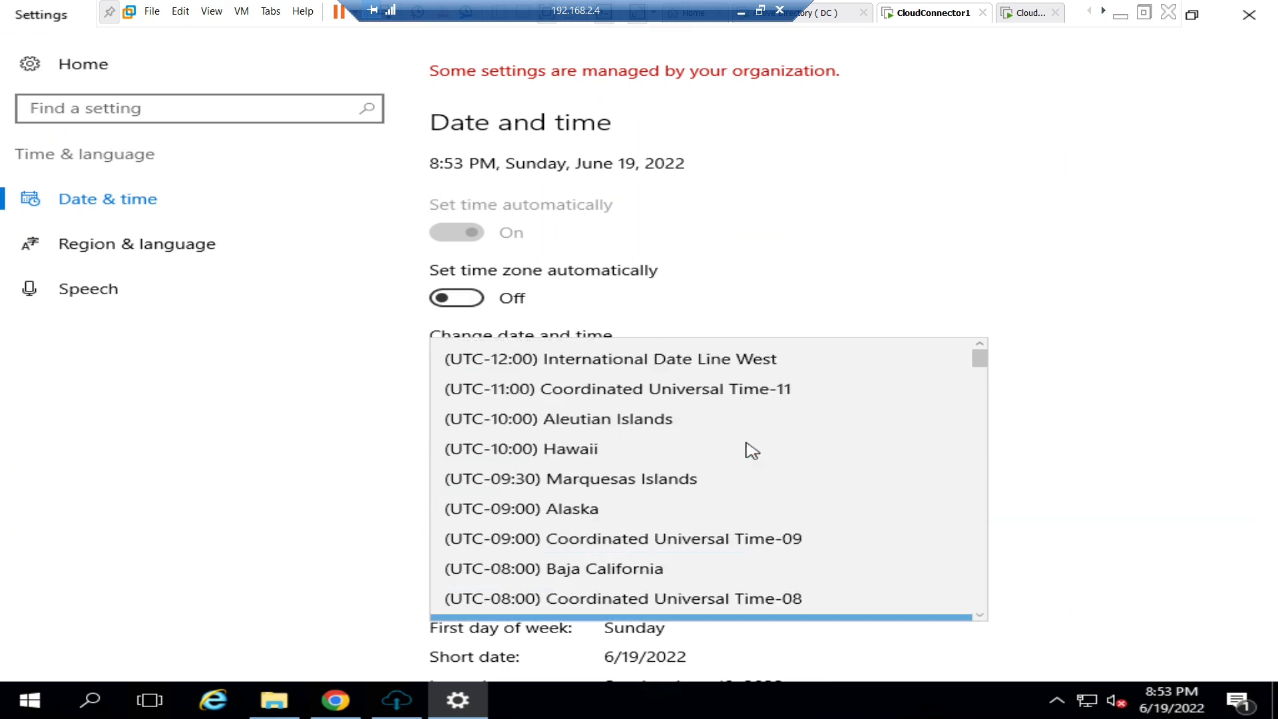
scroll(751, 451, down, 4)
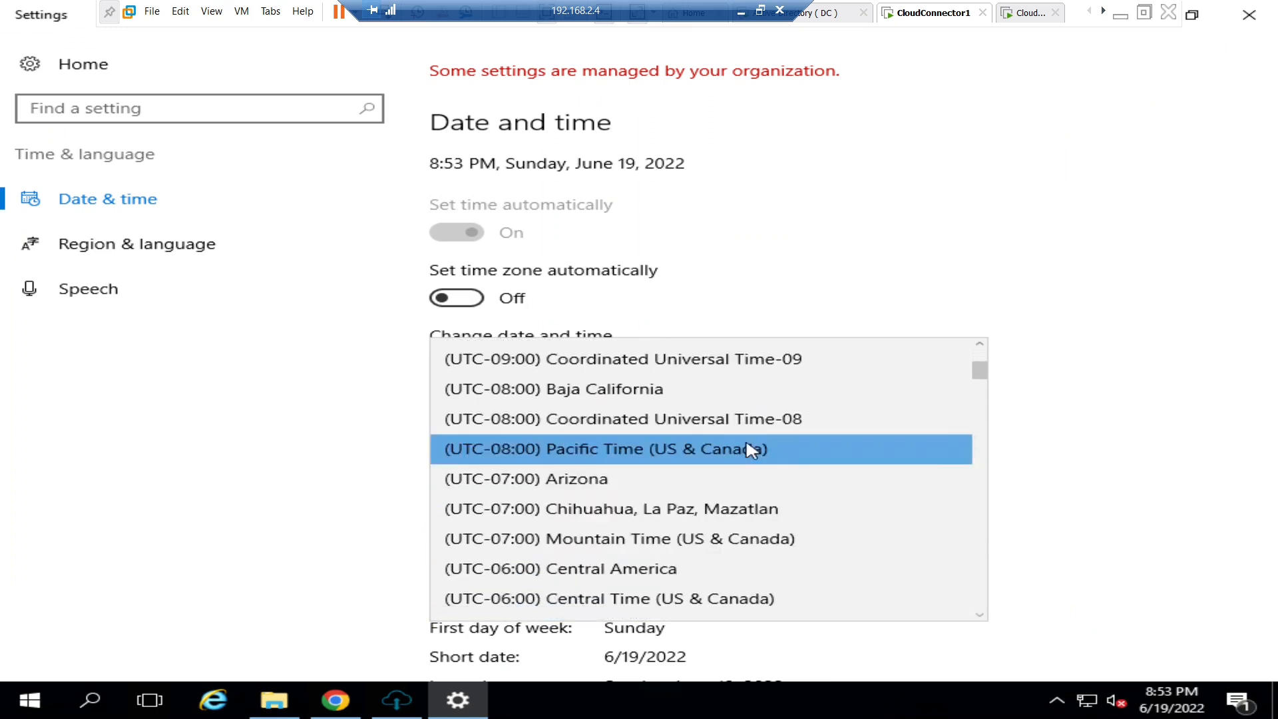
scroll(746, 452, down, 3)
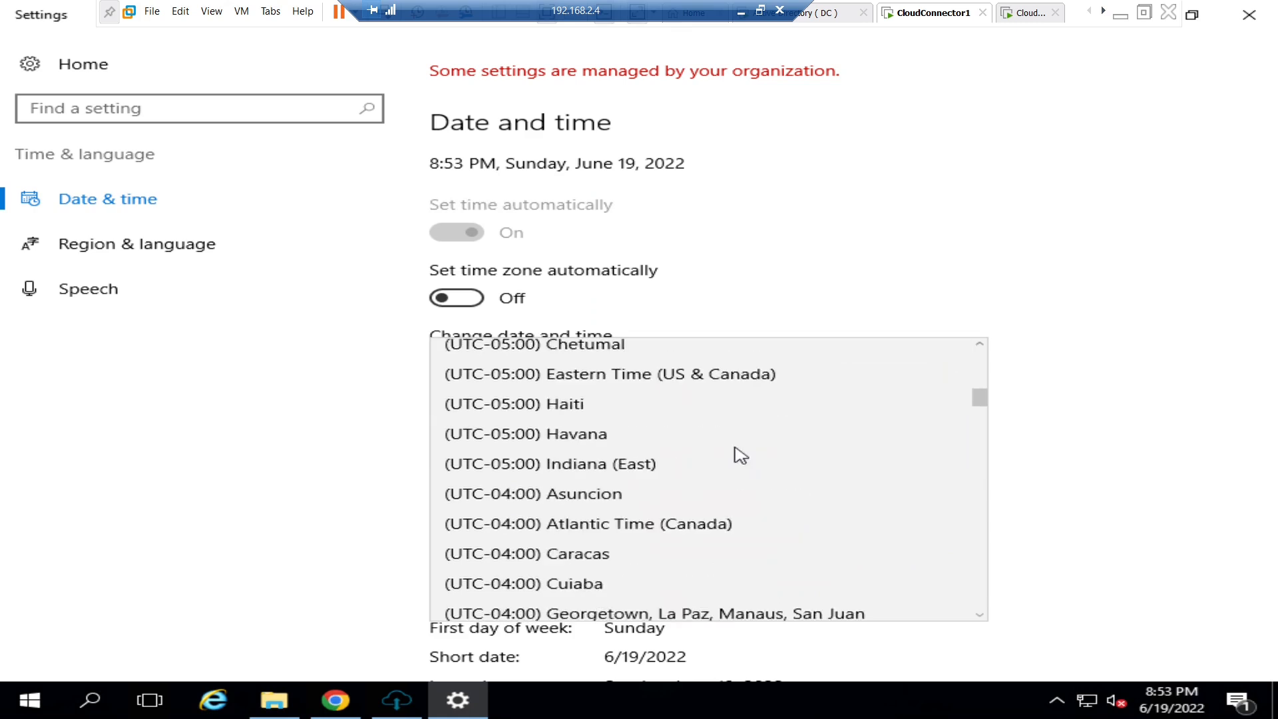
scroll(740, 455, down, 6)
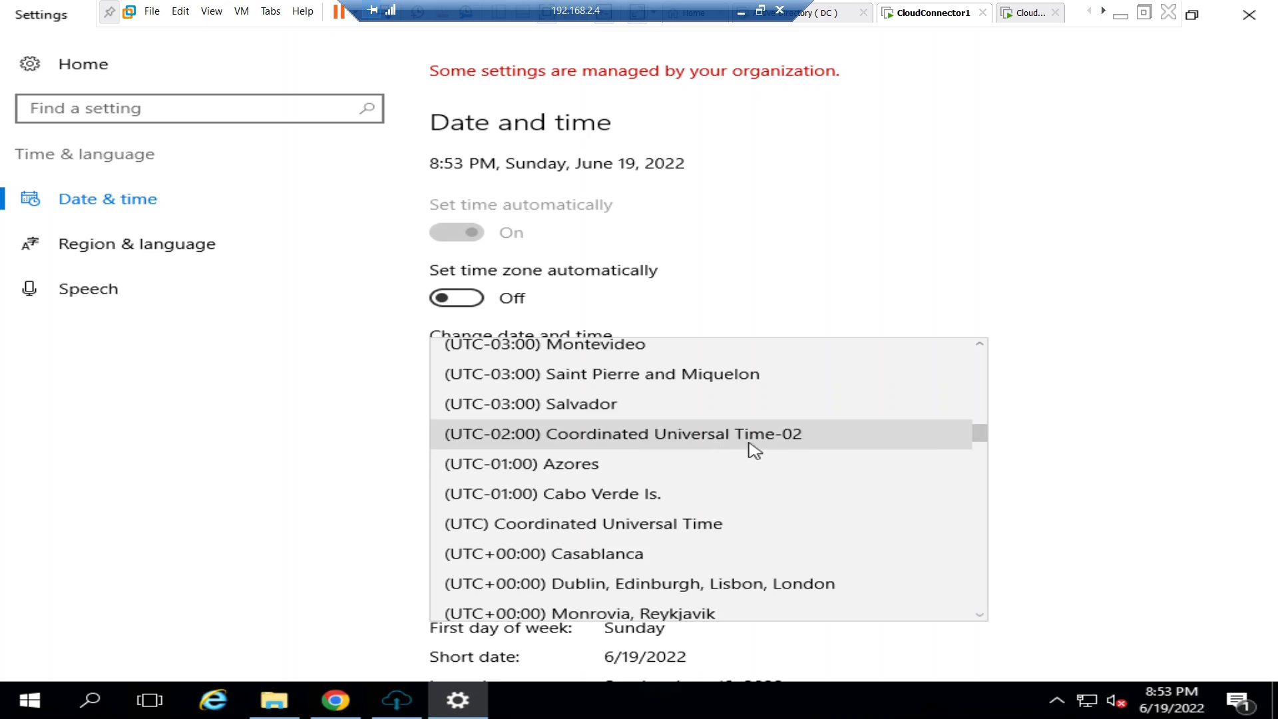
scroll(755, 451, down, 3)
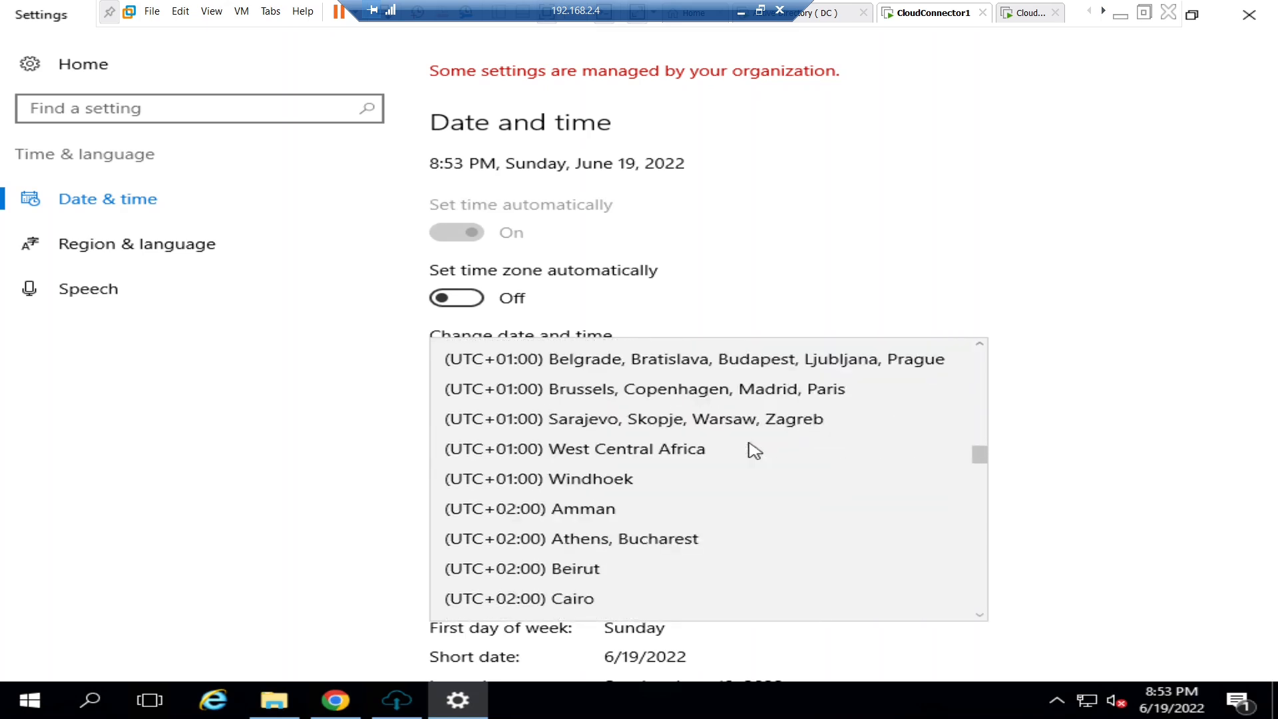
scroll(754, 452, down, 3)
scroll(754, 451, down, 3)
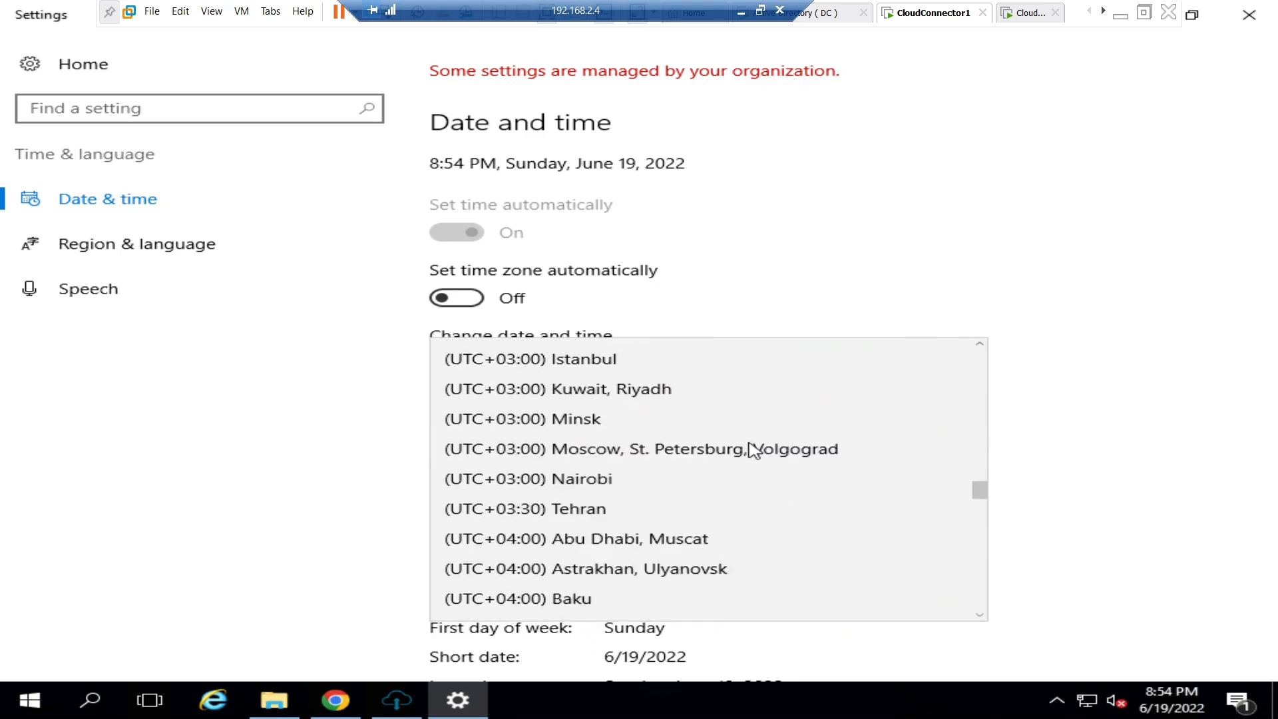
scroll(754, 452, down, 5)
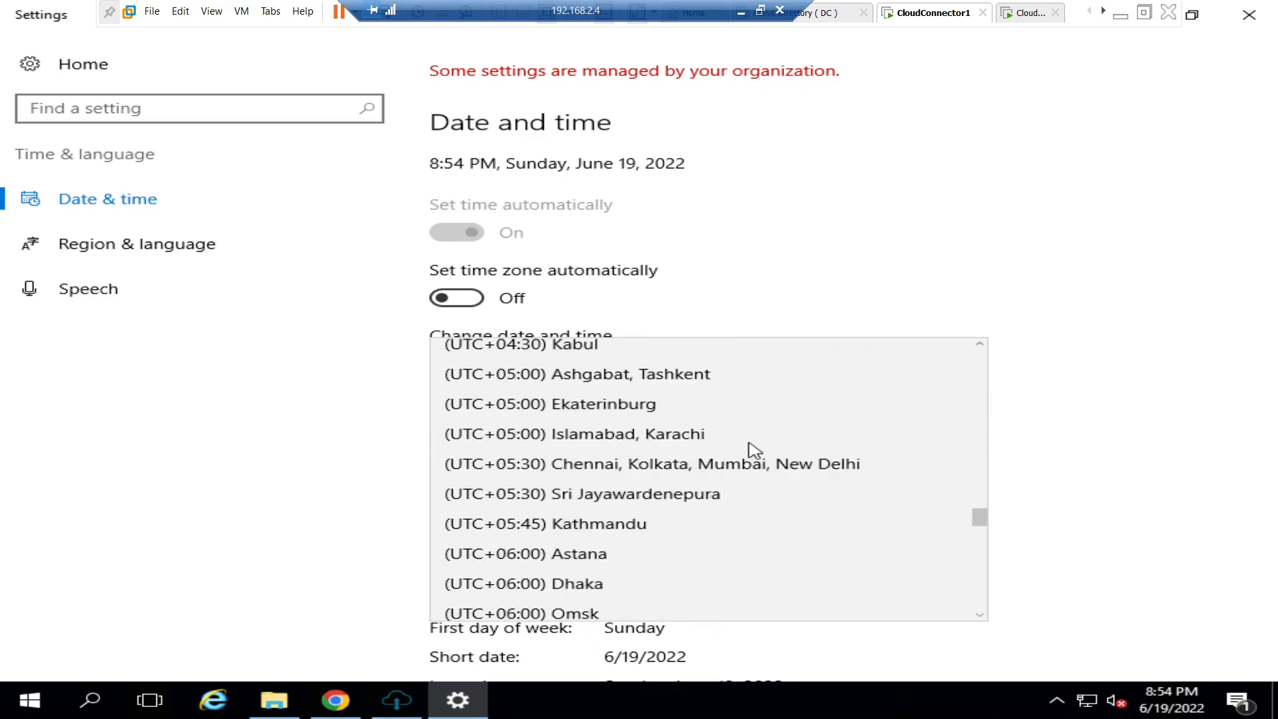
scroll(755, 451, down, 5)
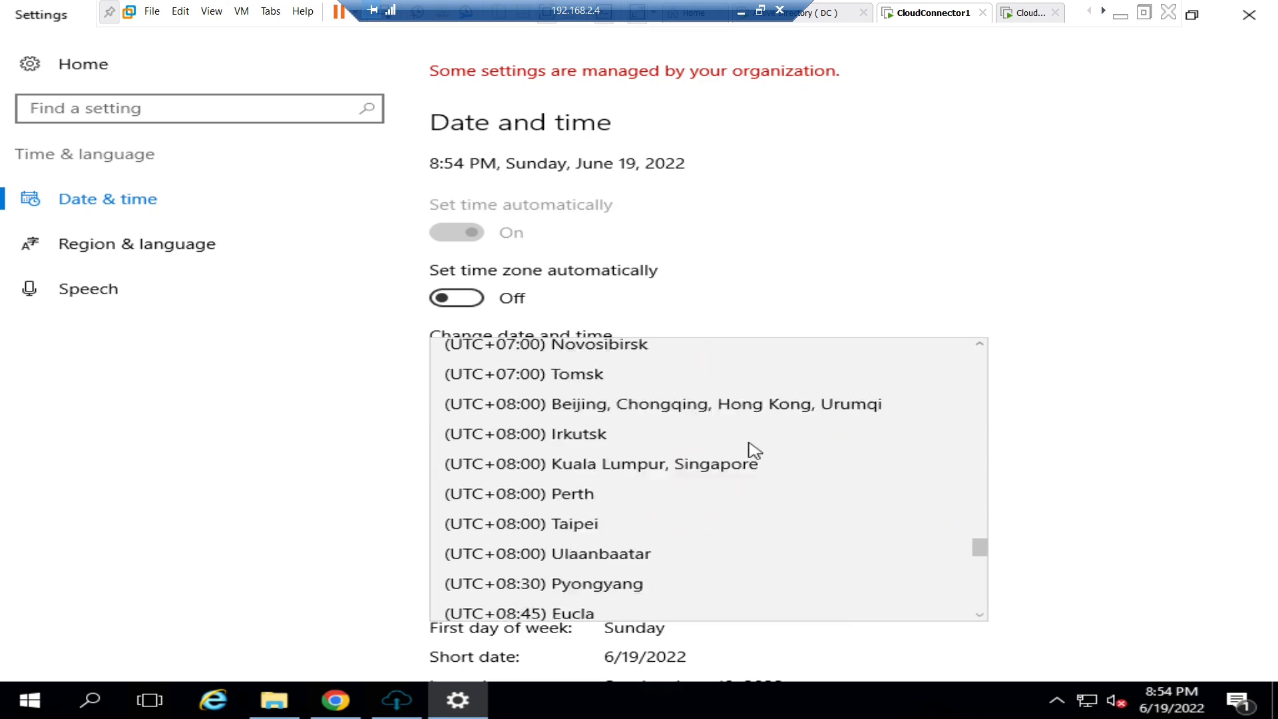
scroll(754, 451, down, 3)
scroll(754, 452, down, 6)
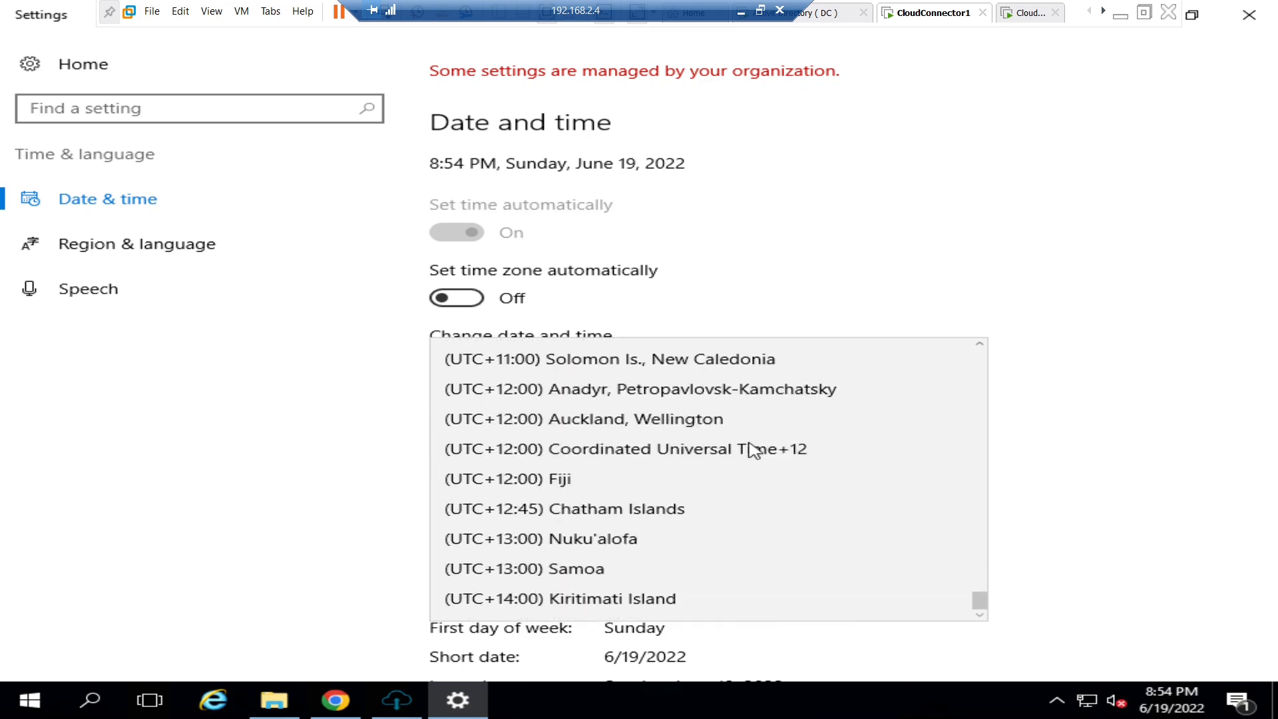
scroll(754, 452, up, 20)
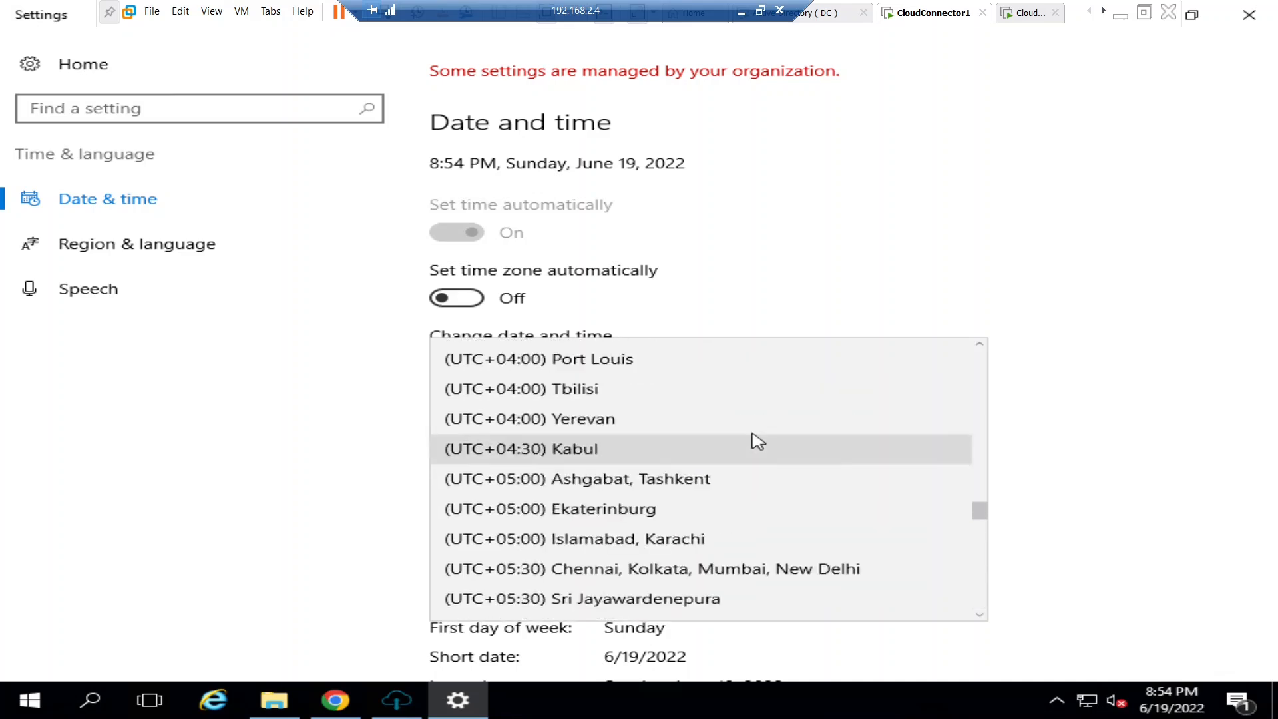
scroll(753, 438, up, 15)
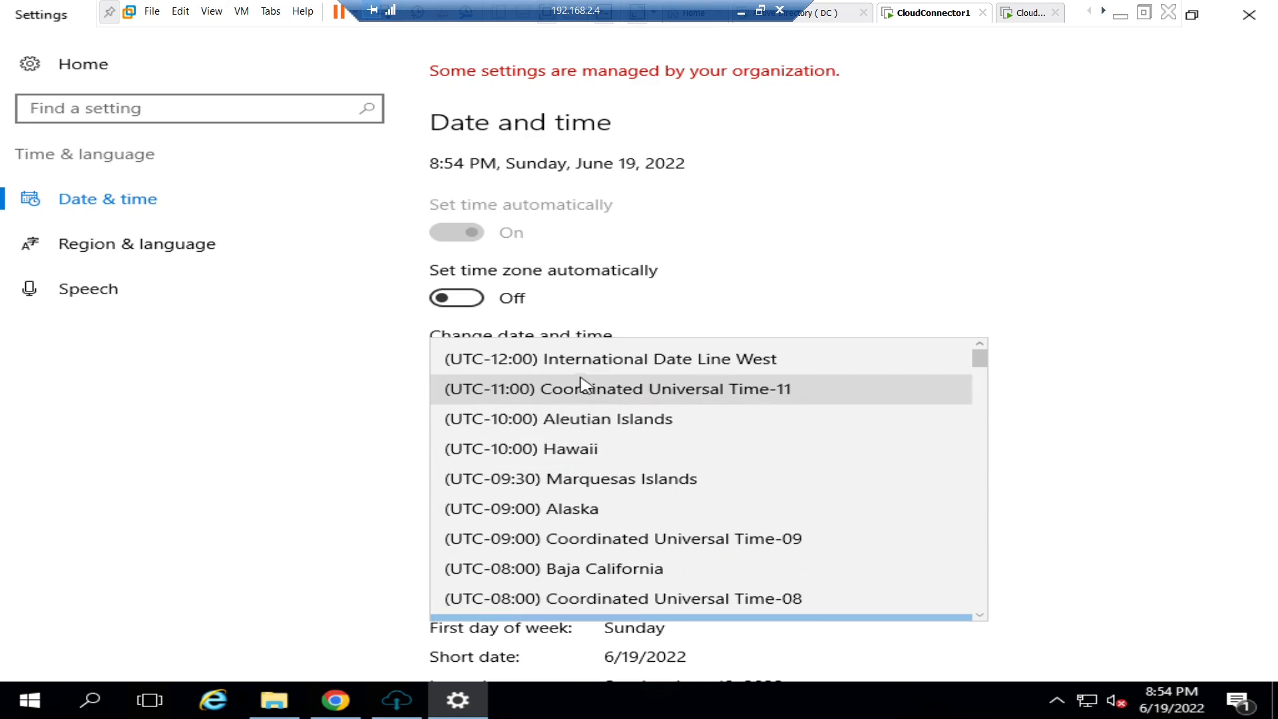
scroll(629, 415, down, 1)
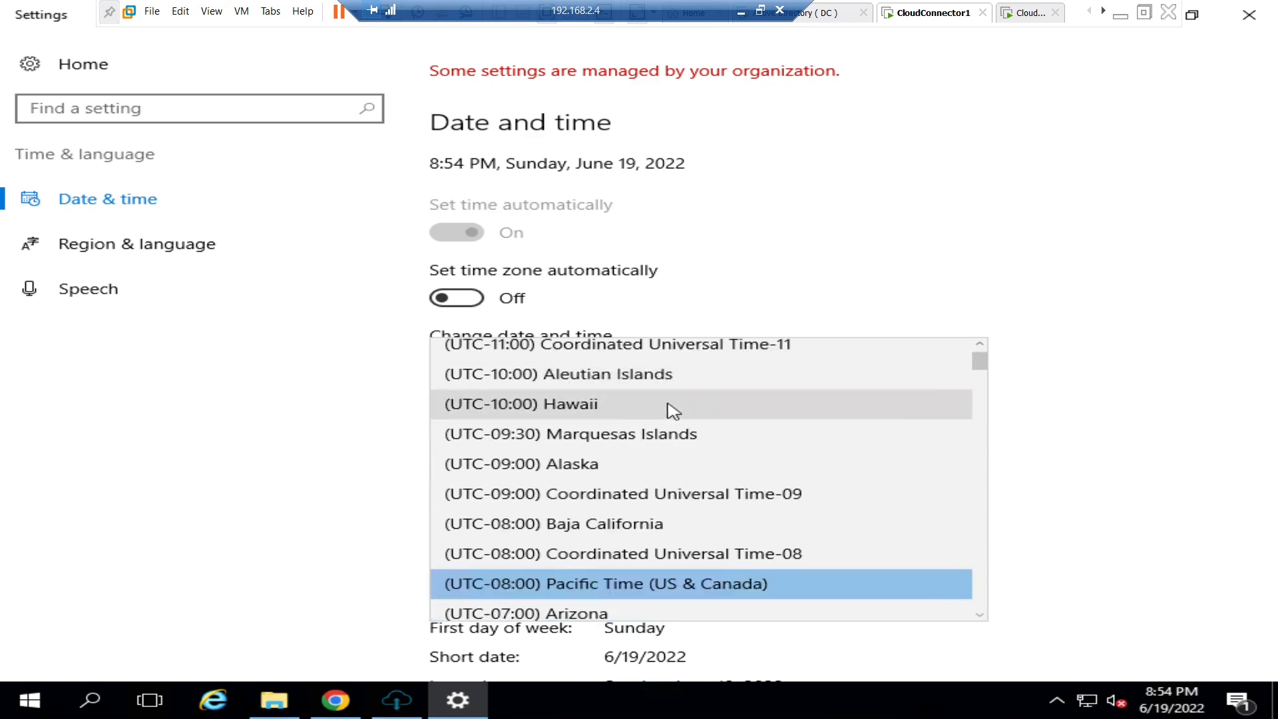
scroll(674, 412, up, 1)
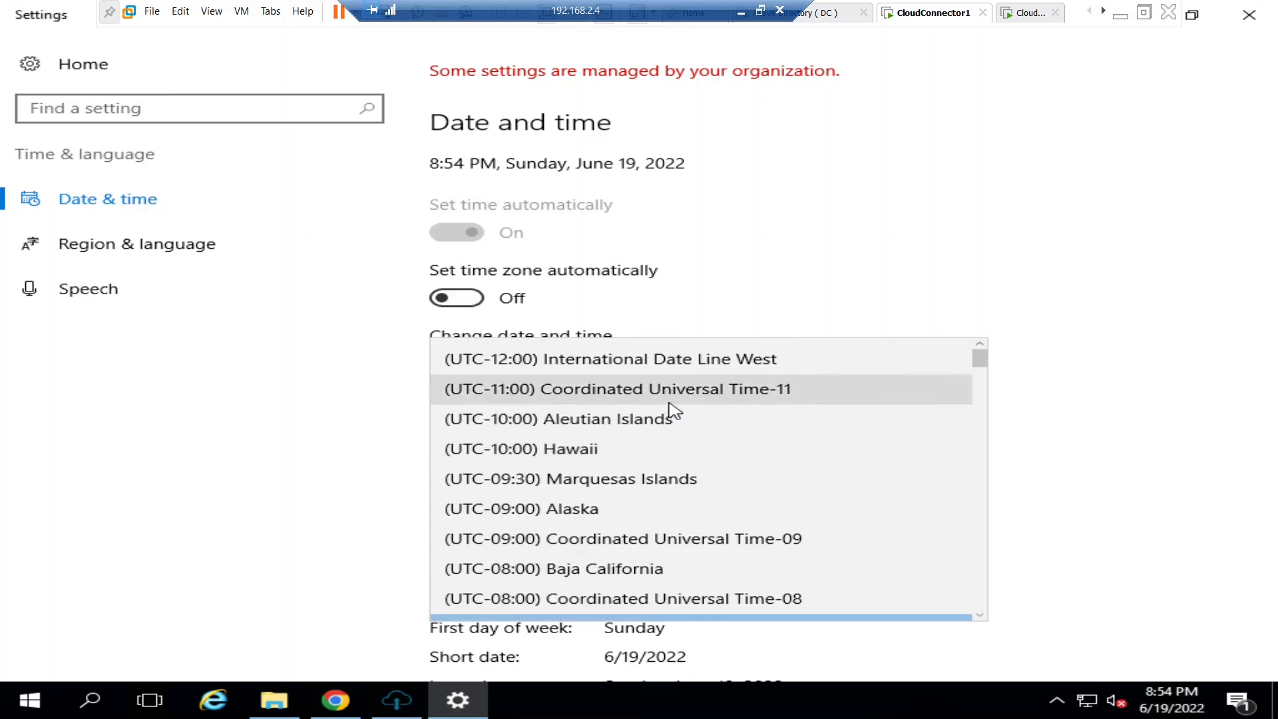
scroll(673, 411, down, 1)
scroll(673, 411, down, 4)
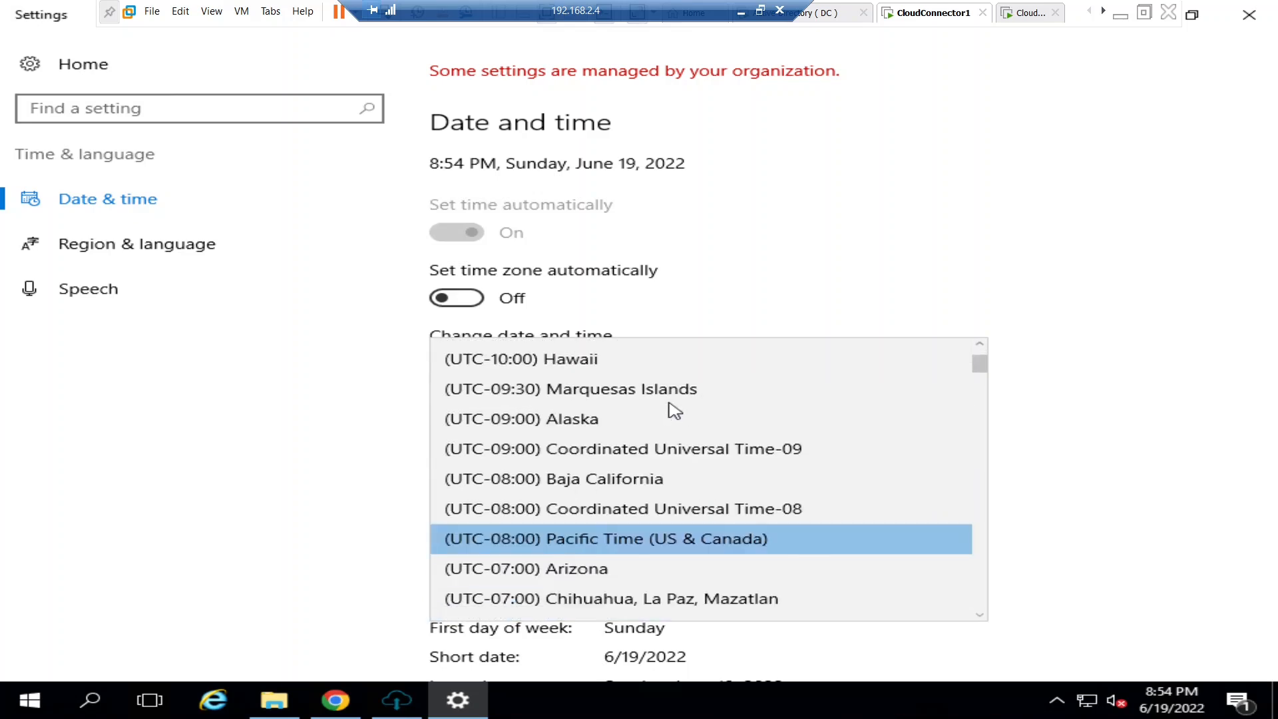
scroll(677, 422, down, 4)
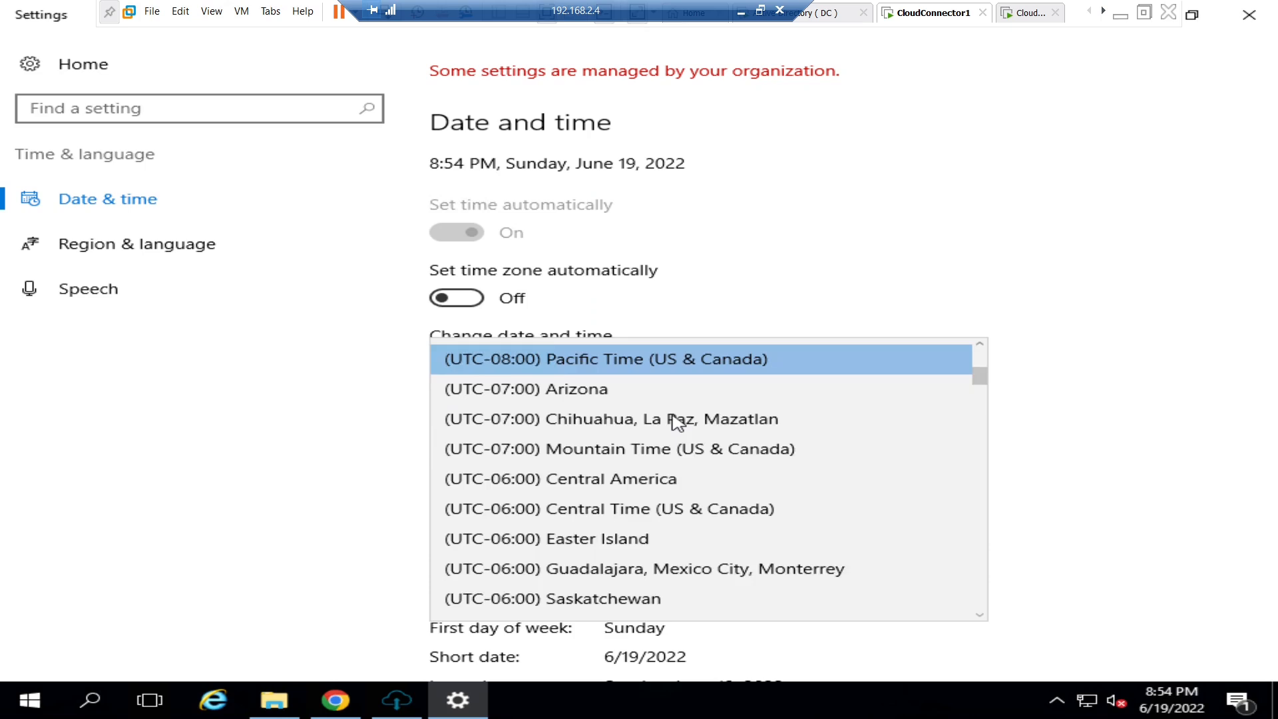
scroll(677, 422, down, 1)
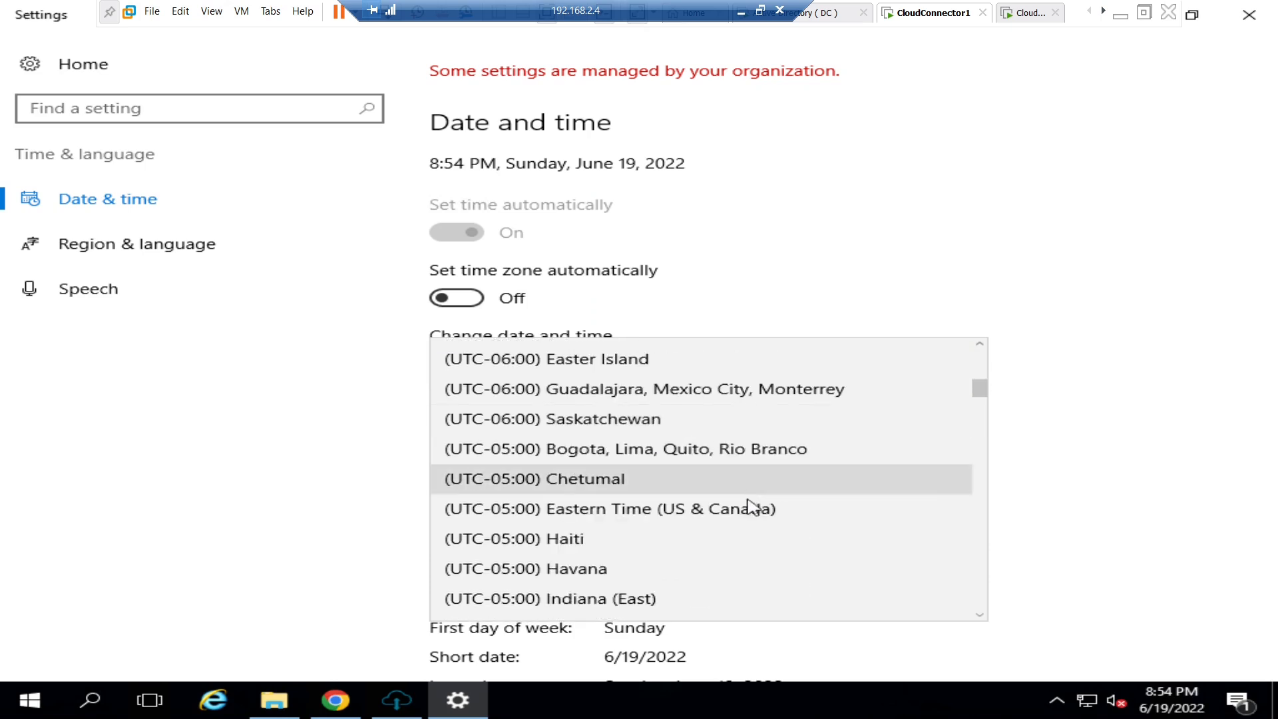
scroll(732, 509, down, 2)
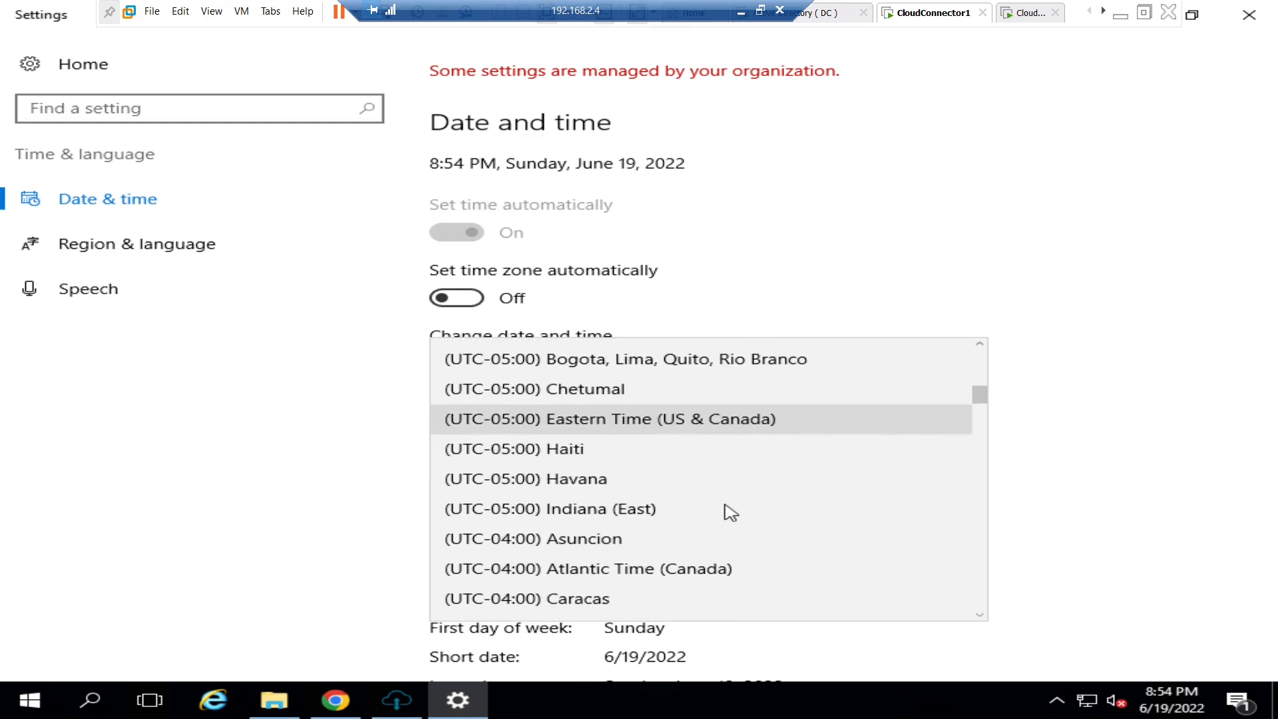
scroll(730, 511, down, 2)
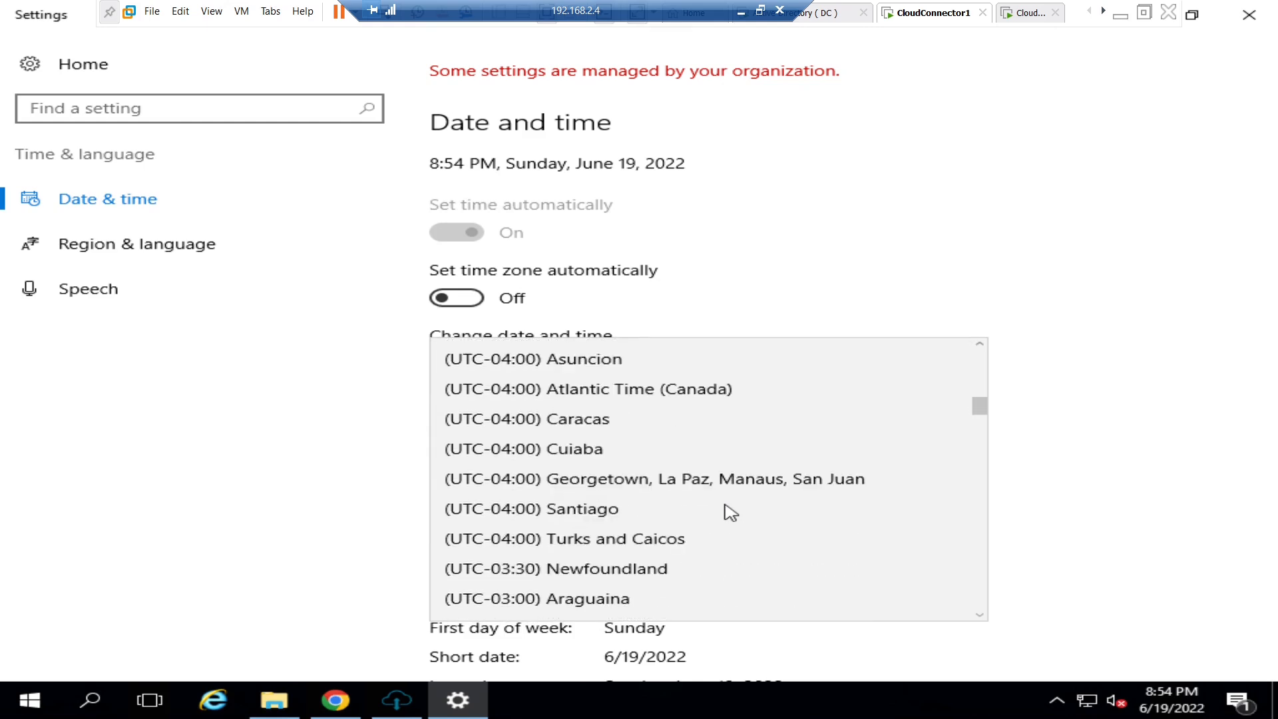
scroll(730, 511, down, 2)
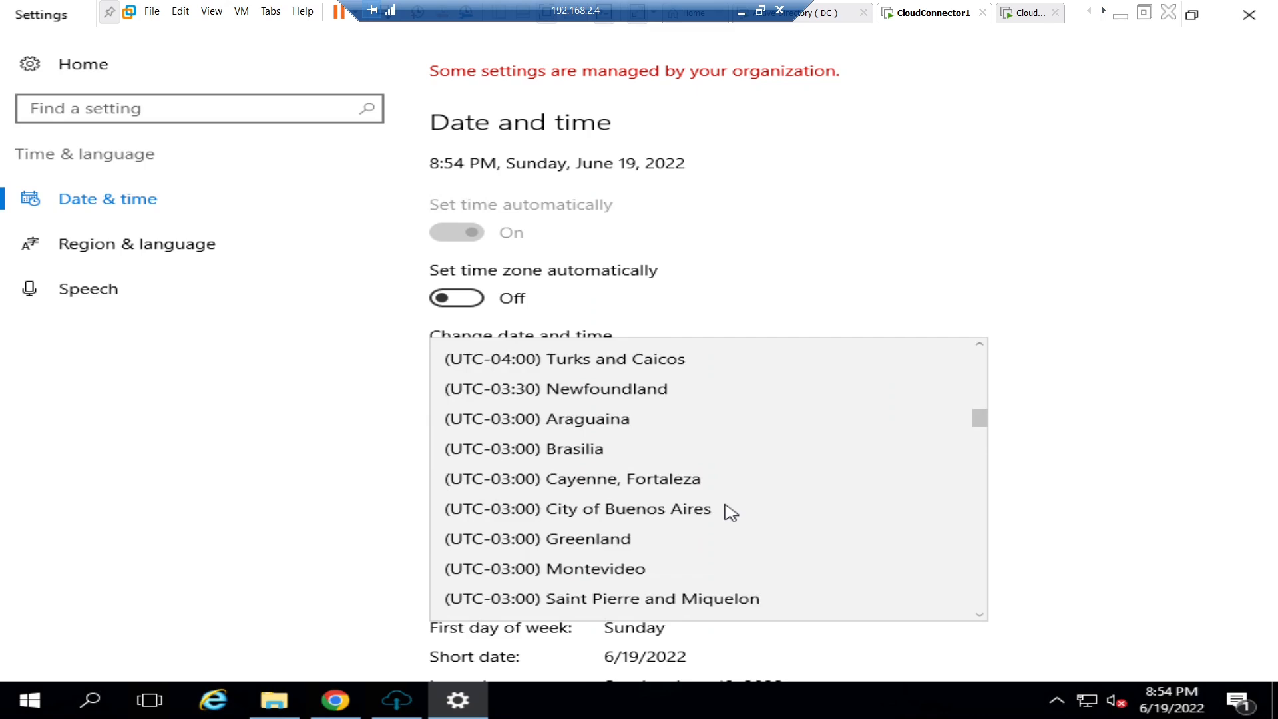
scroll(731, 511, down, 2)
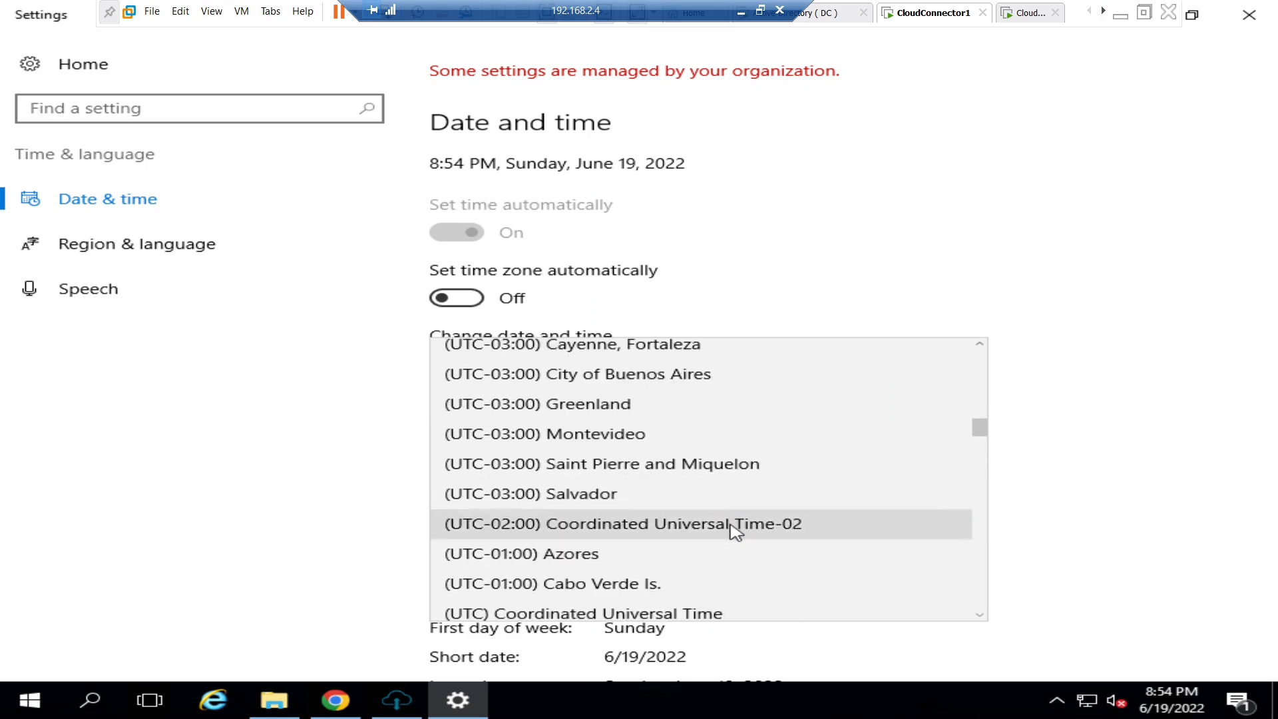
scroll(807, 502, down, 1)
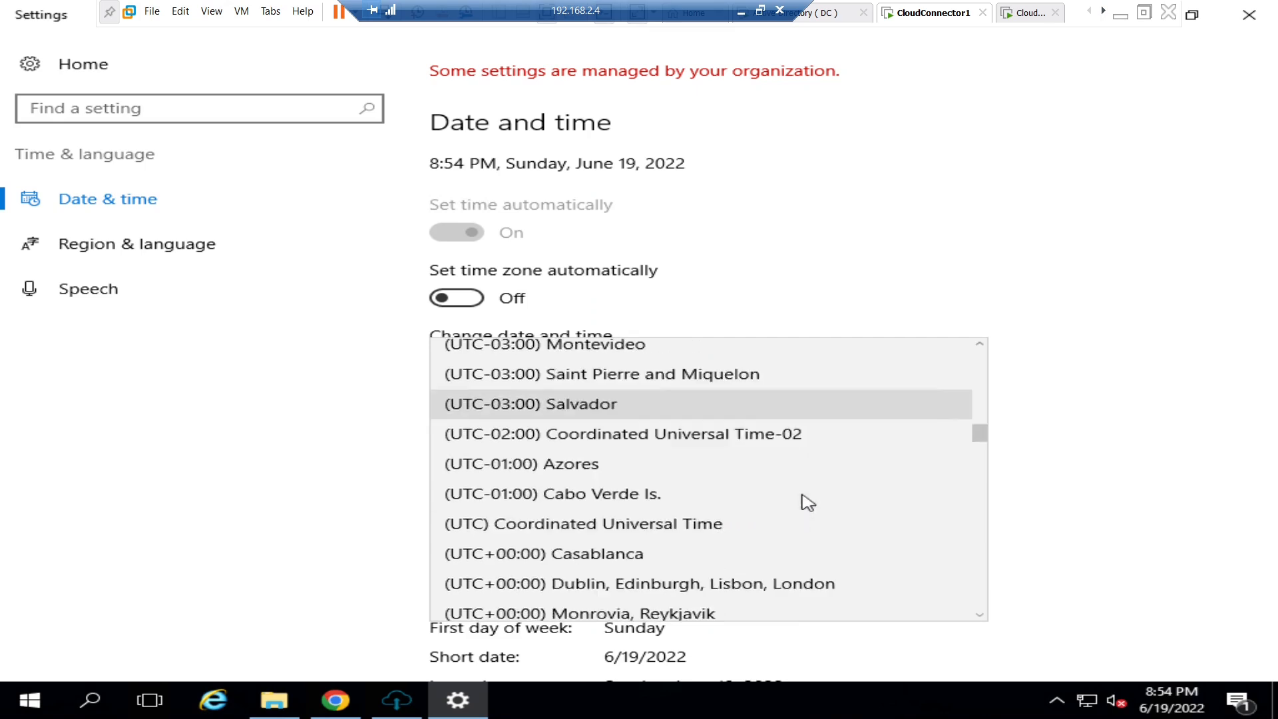
click(592, 531)
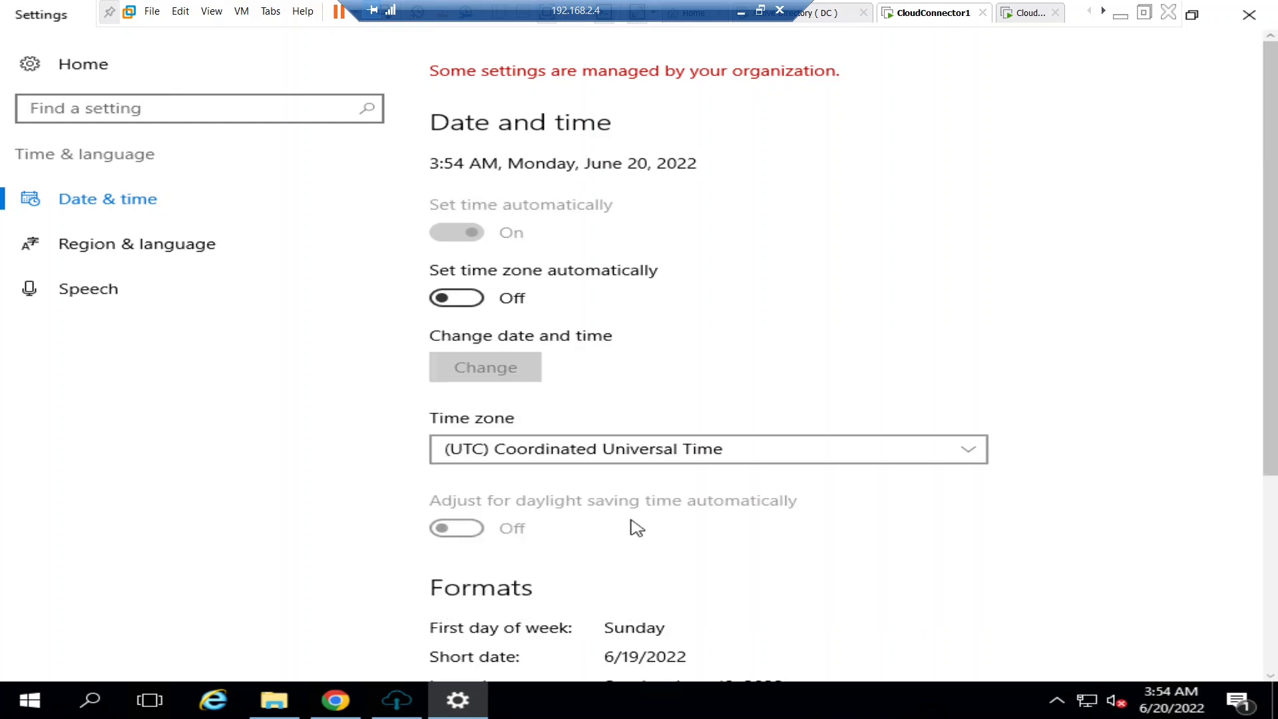
On the other VM, switch the time zone from Pacific Time to '(UTC) Coordinated Universal Time' through the clock's date/time settings
click(1026, 14)
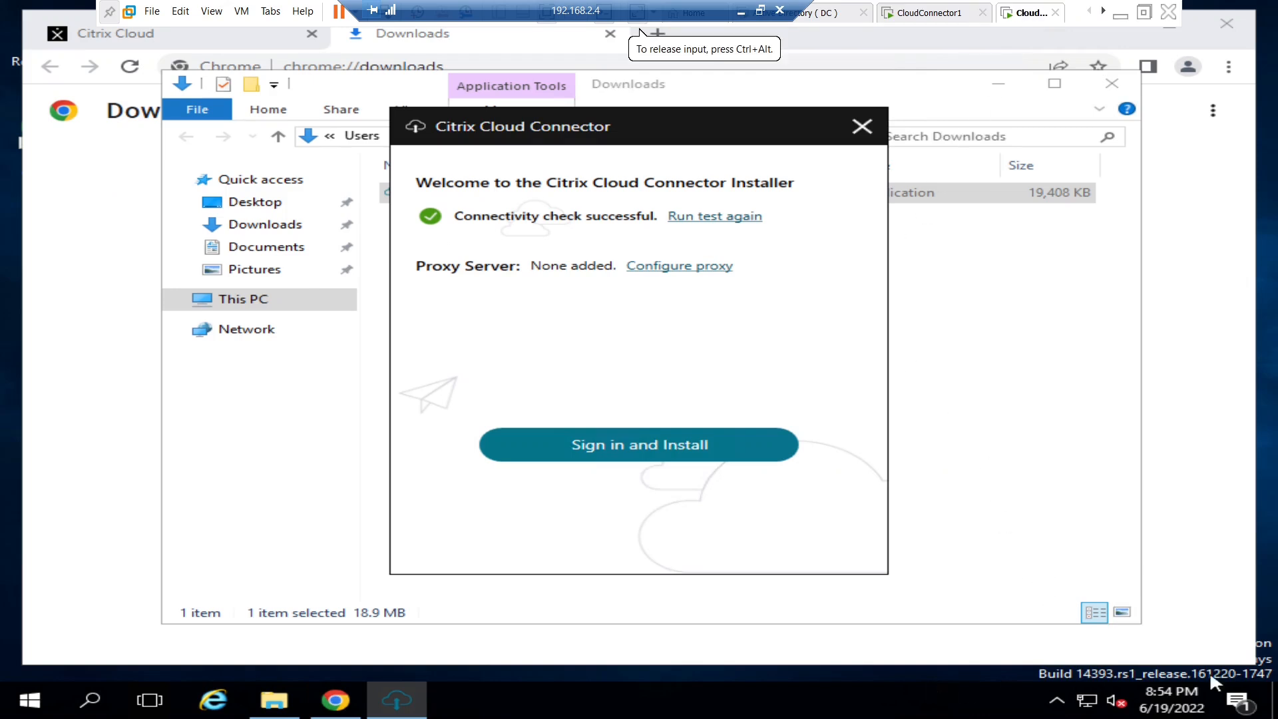
right_click(1175, 706)
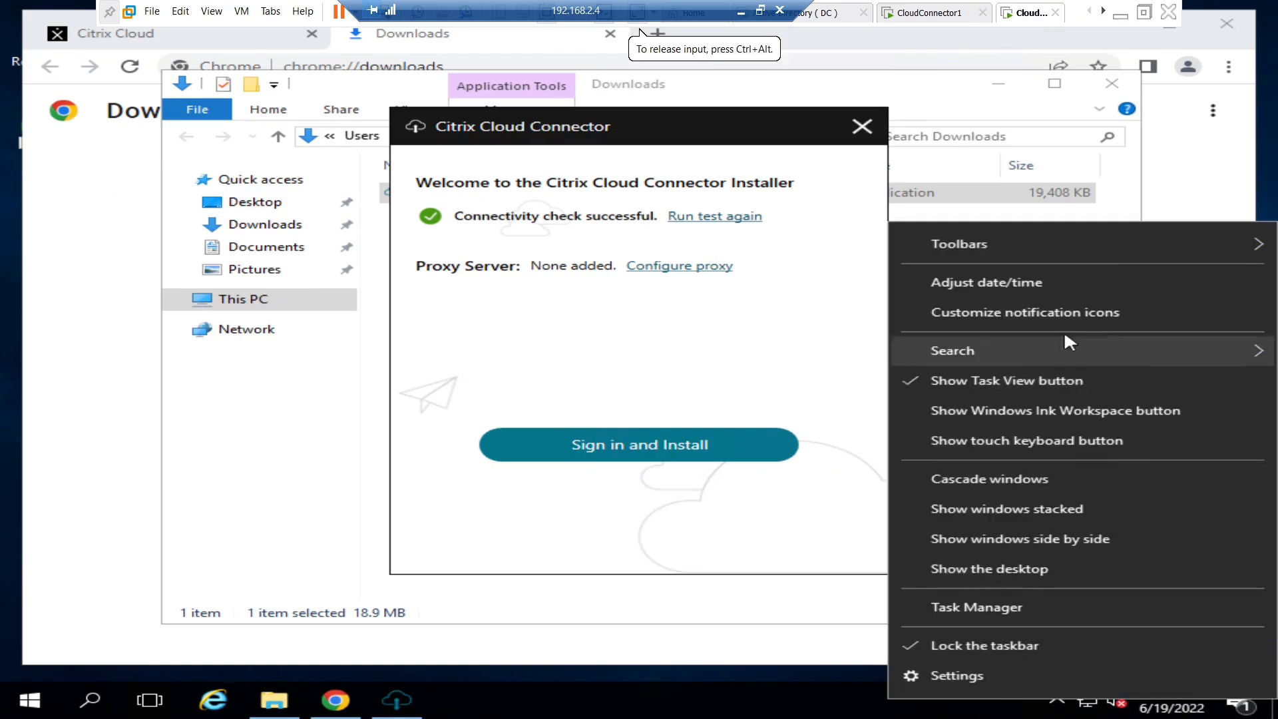
click(1046, 285)
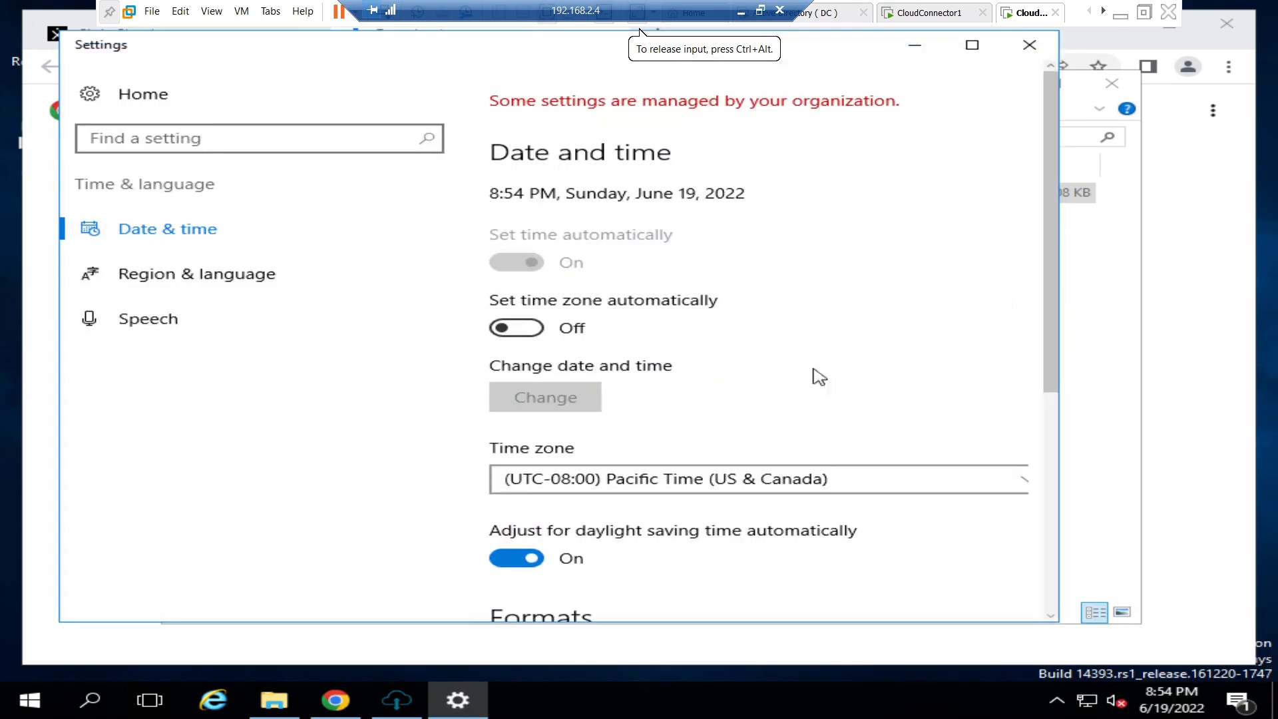
click(715, 484)
scroll(730, 490, down, 5)
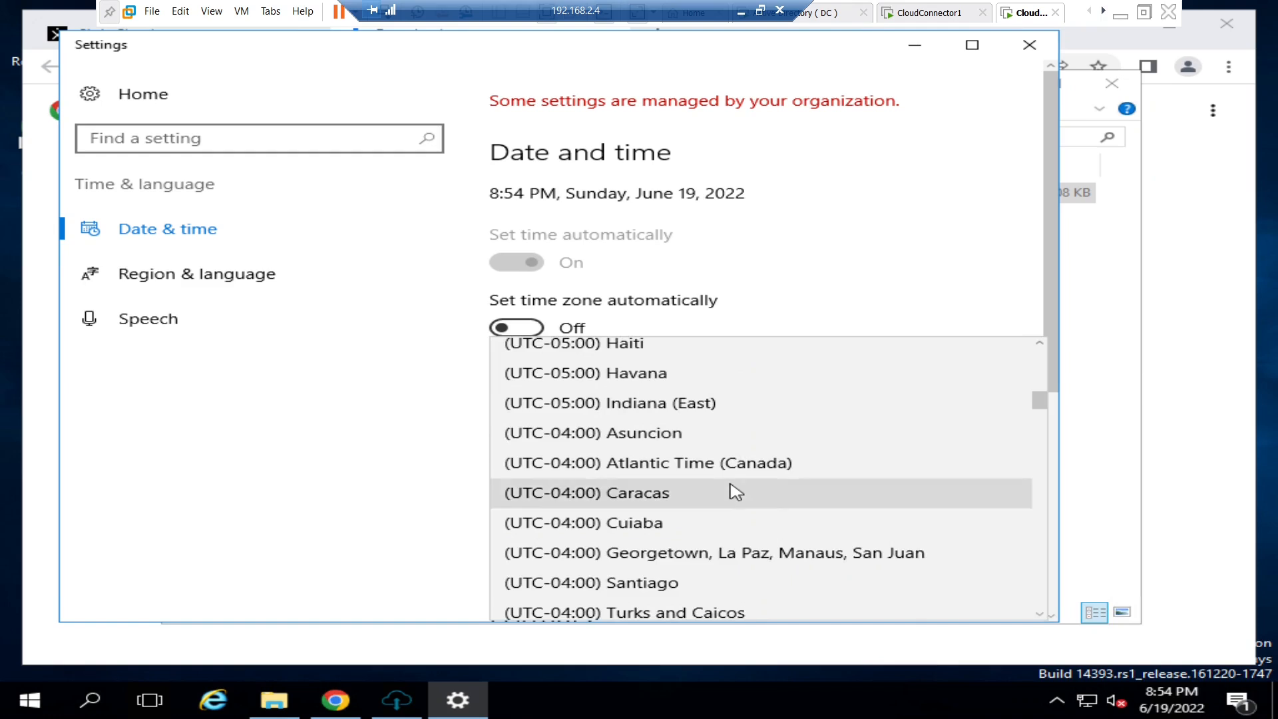
scroll(735, 493, down, 3)
scroll(735, 492, down, 3)
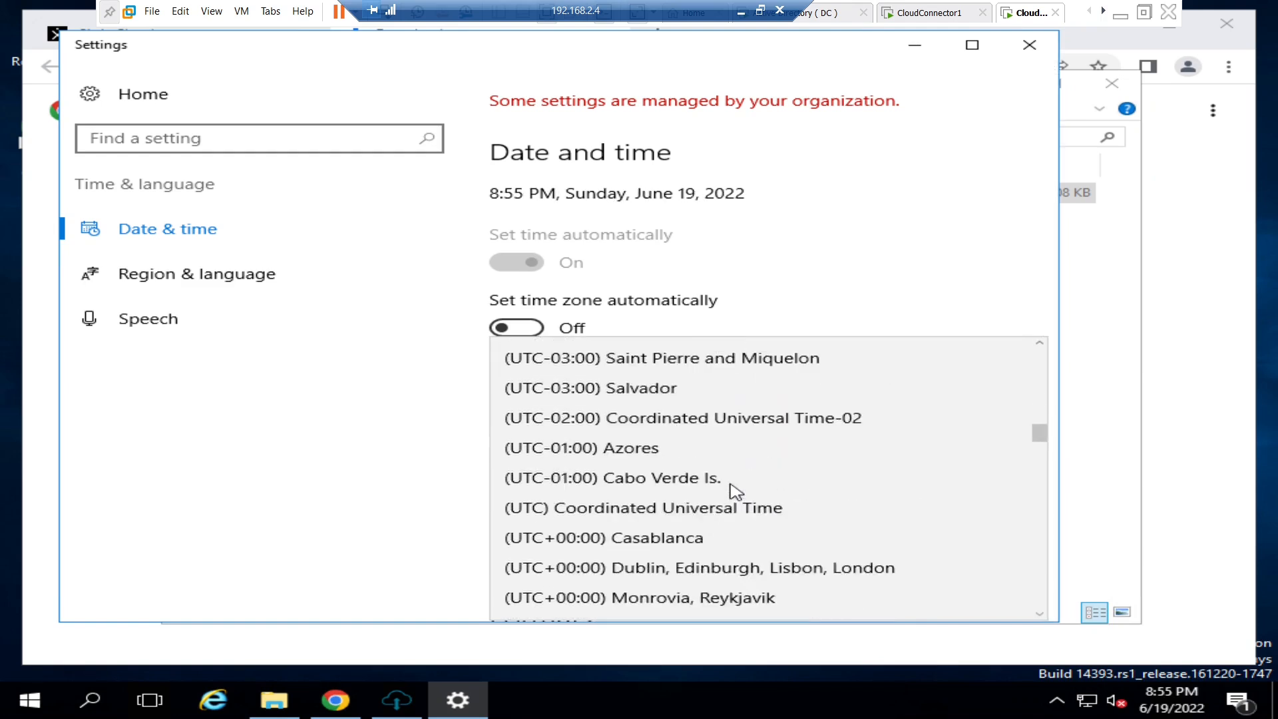
scroll(735, 493, down, 1)
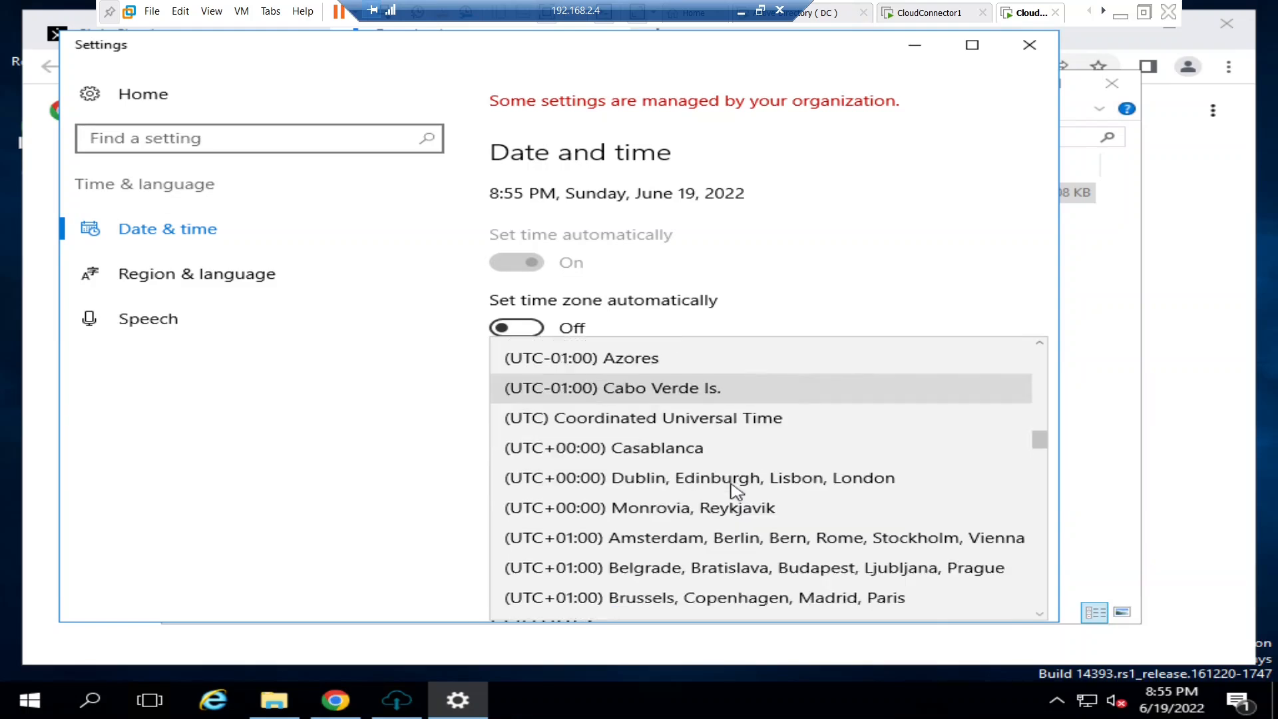
click(667, 426)
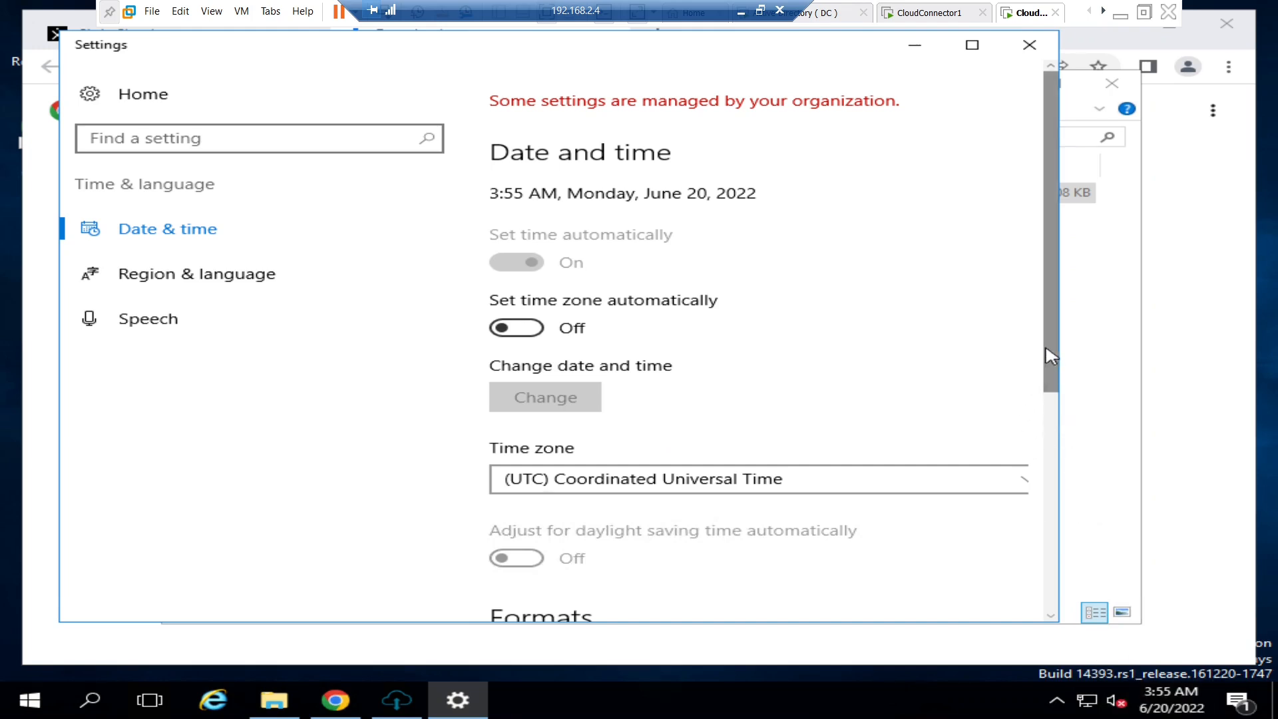
Close Settings on both VMs, start Sign in and Install, and accept the recommended IE settings
click(1029, 50)
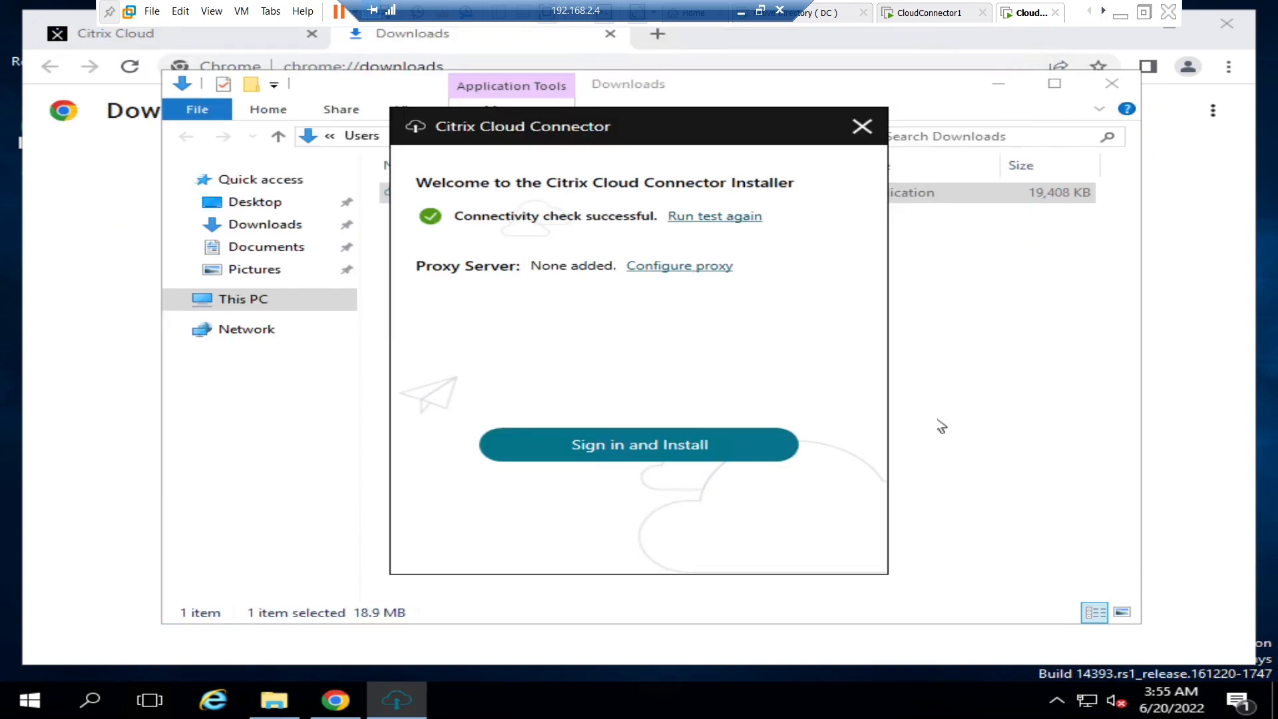
click(943, 9)
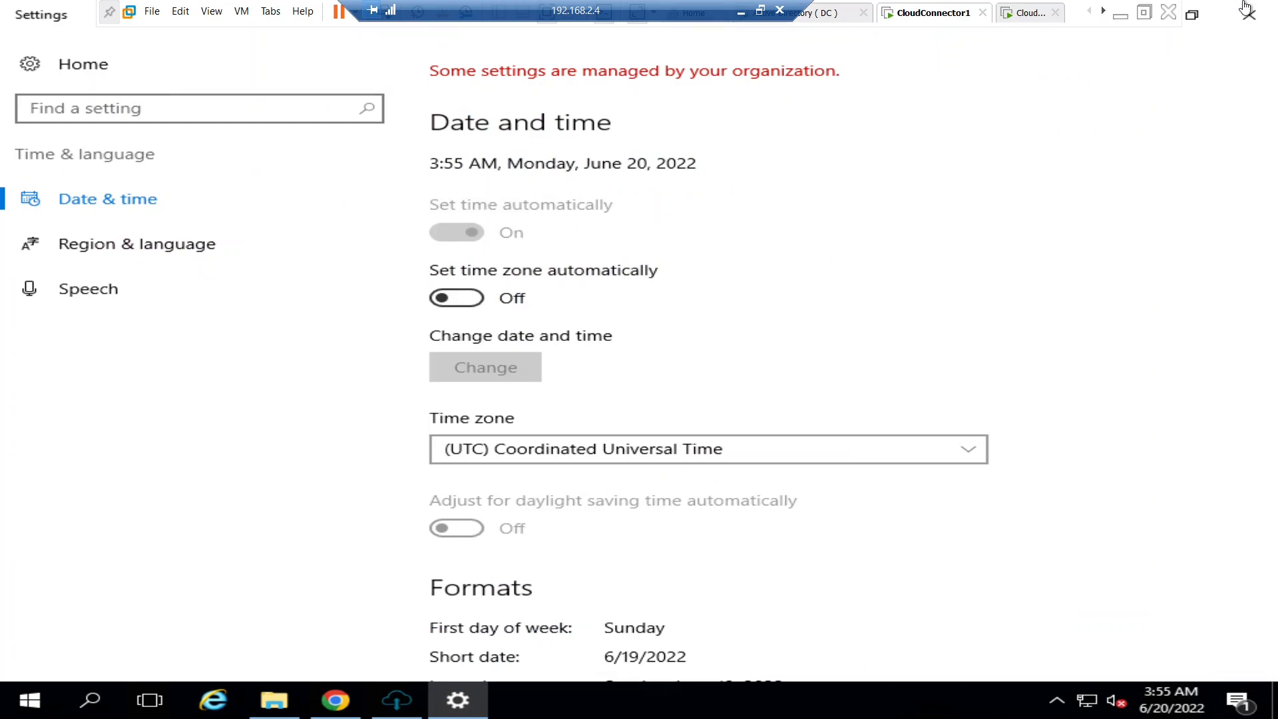
click(1244, 18)
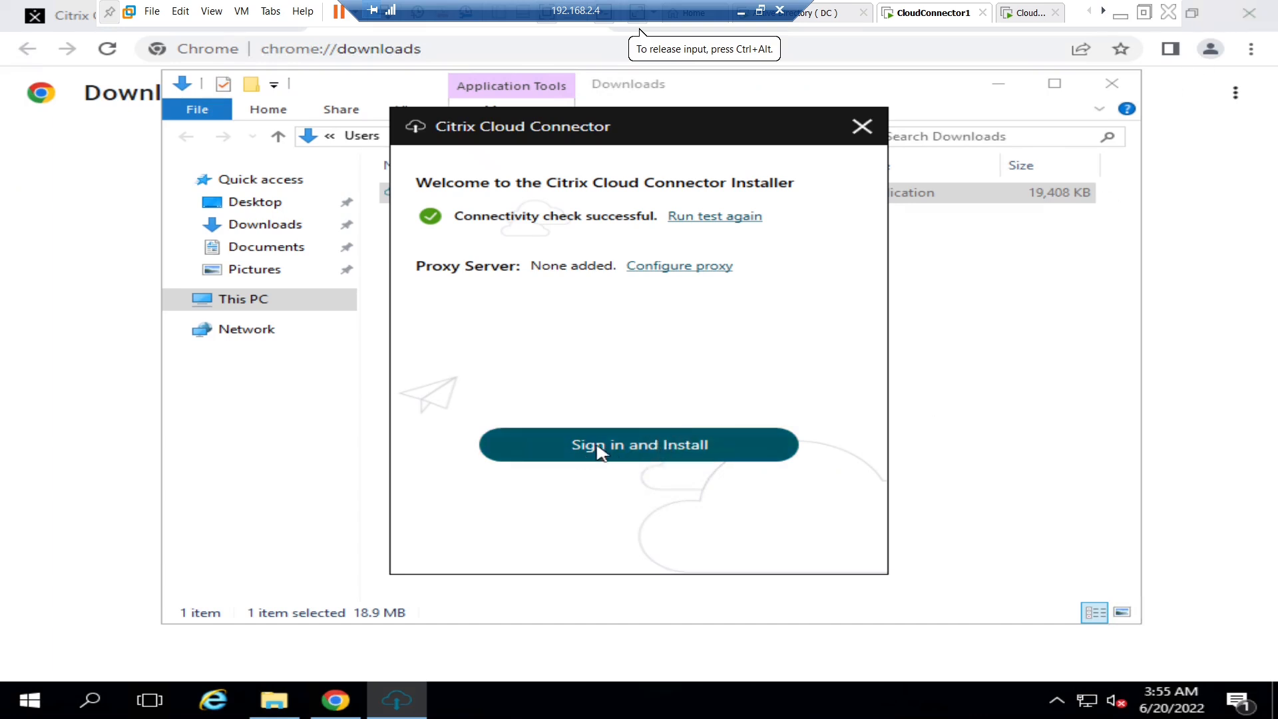
click(619, 451)
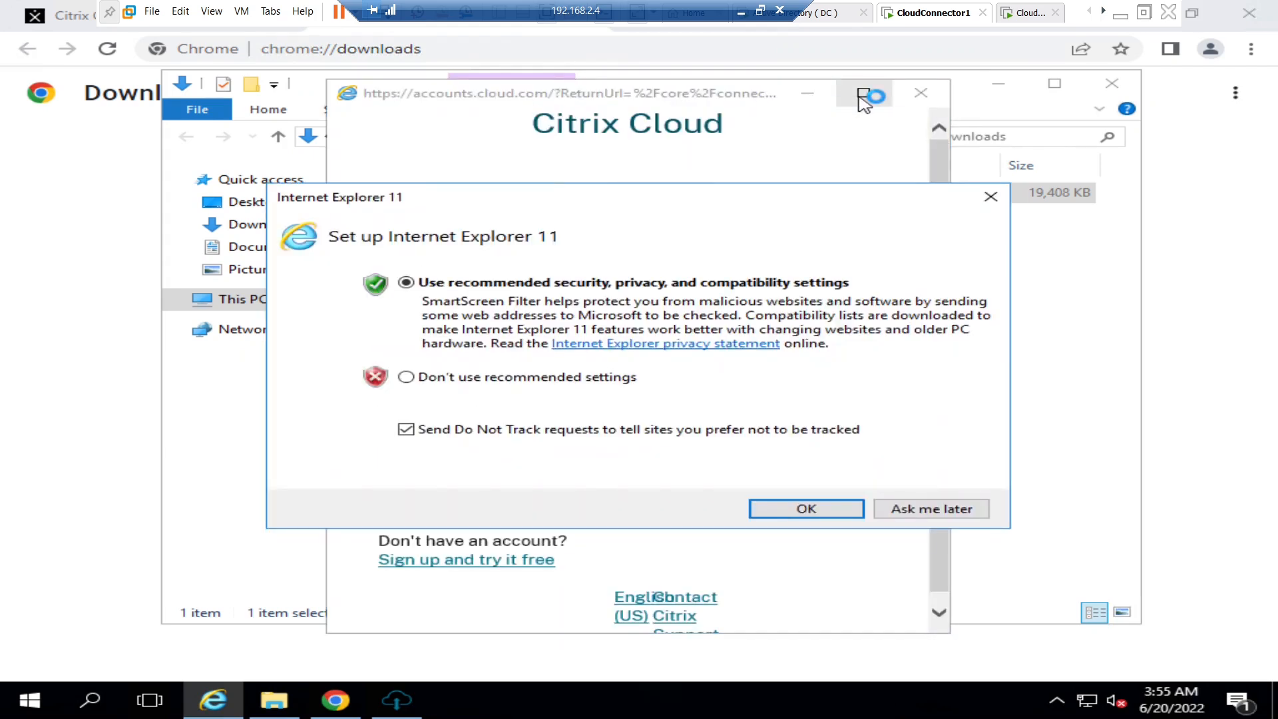
click(829, 509)
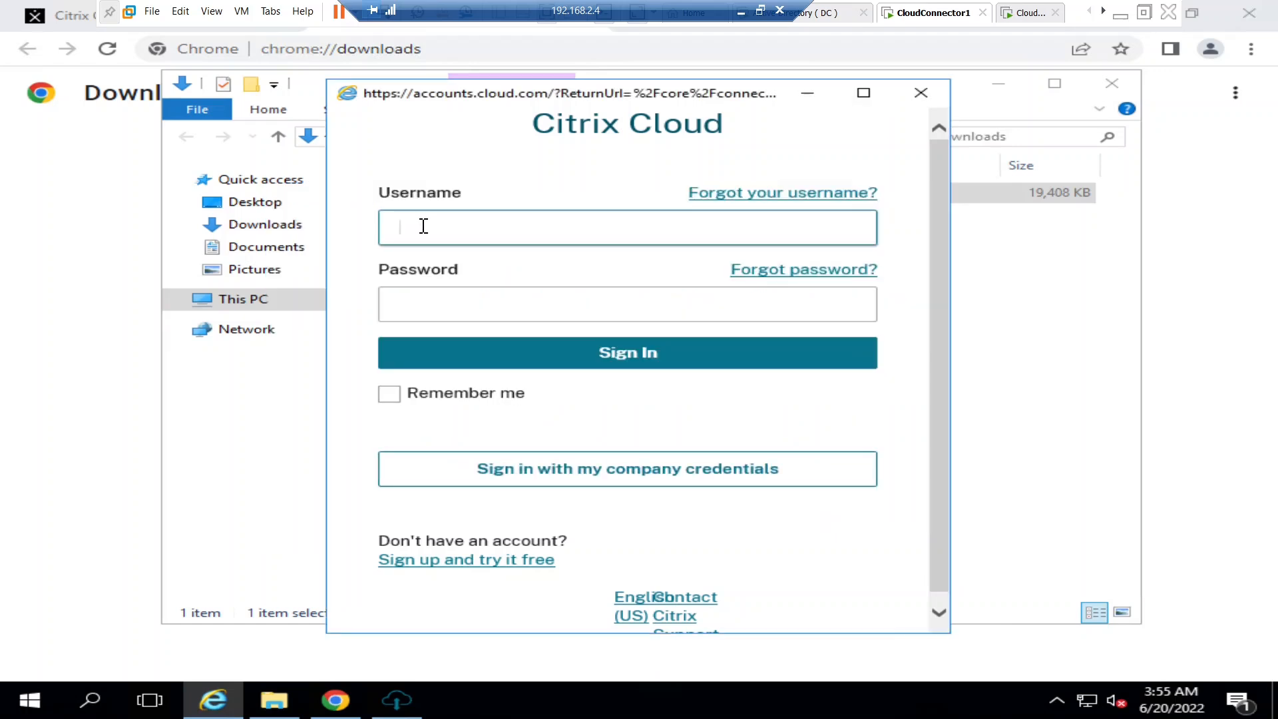
Sign in with the Citrix Cloud username and password, and verify with the authenticator code
click(423, 226)
key(Tab)
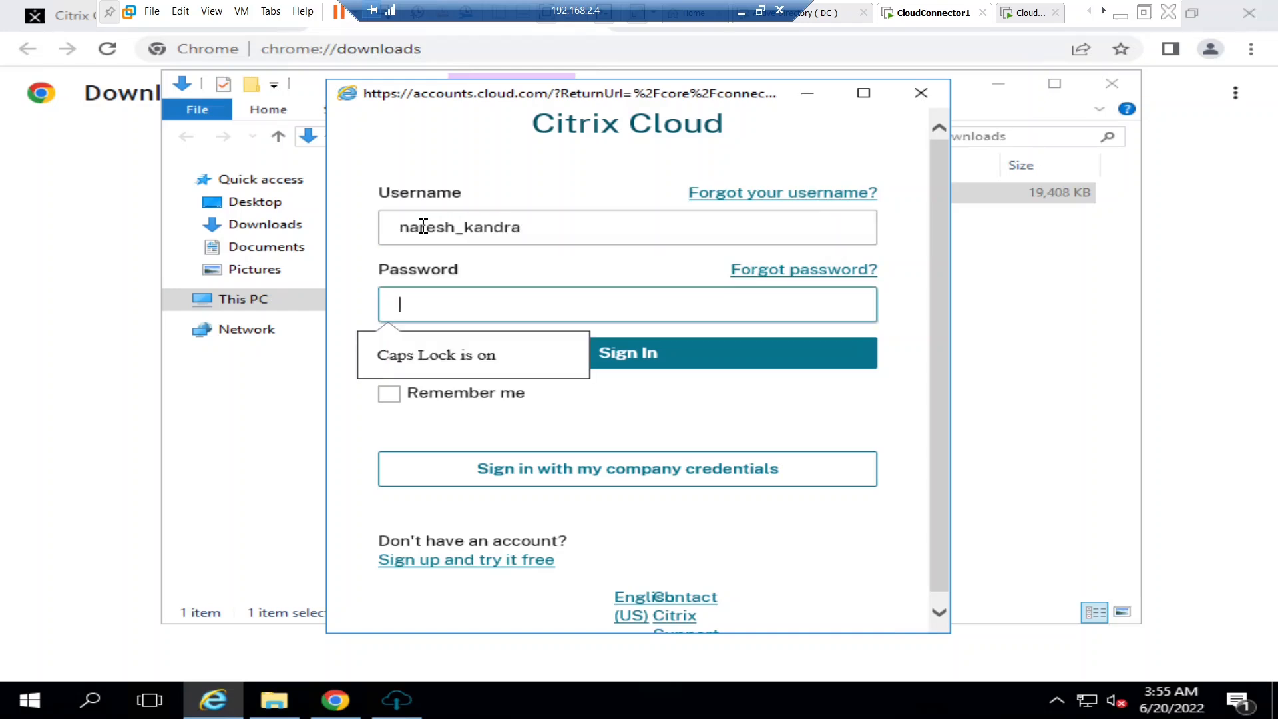
text(••••)
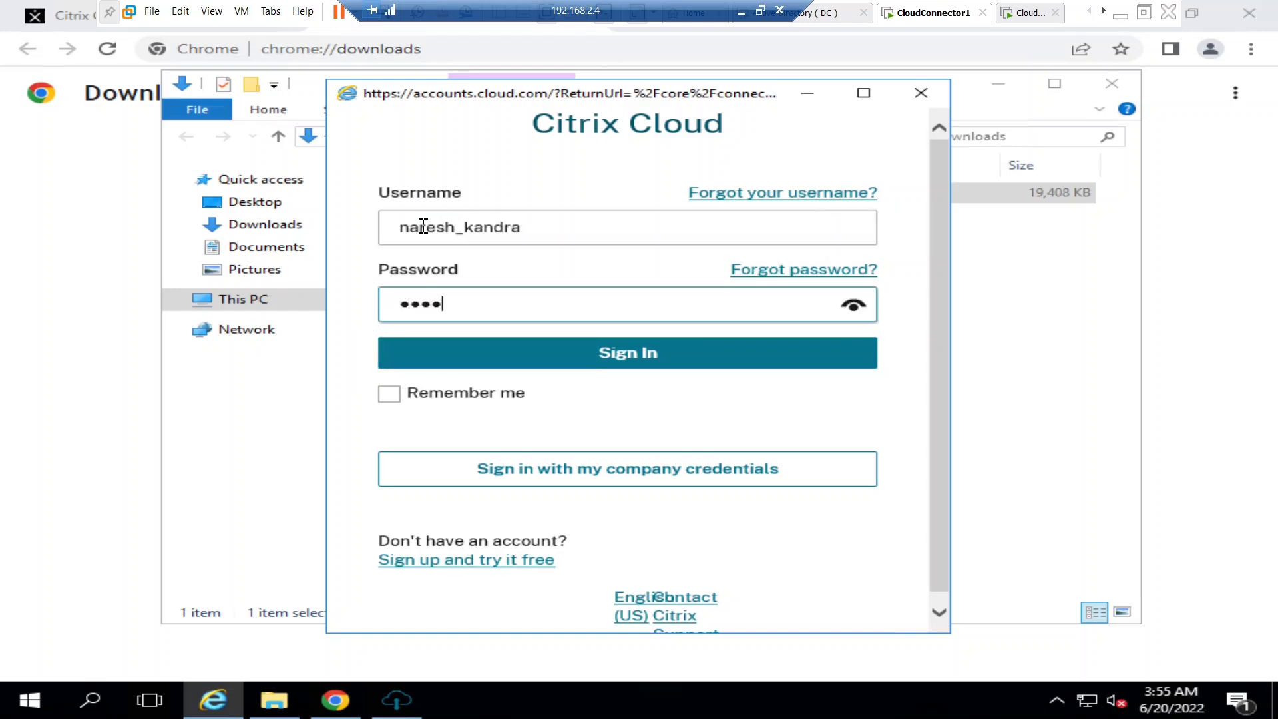
text(••)
click(573, 363)
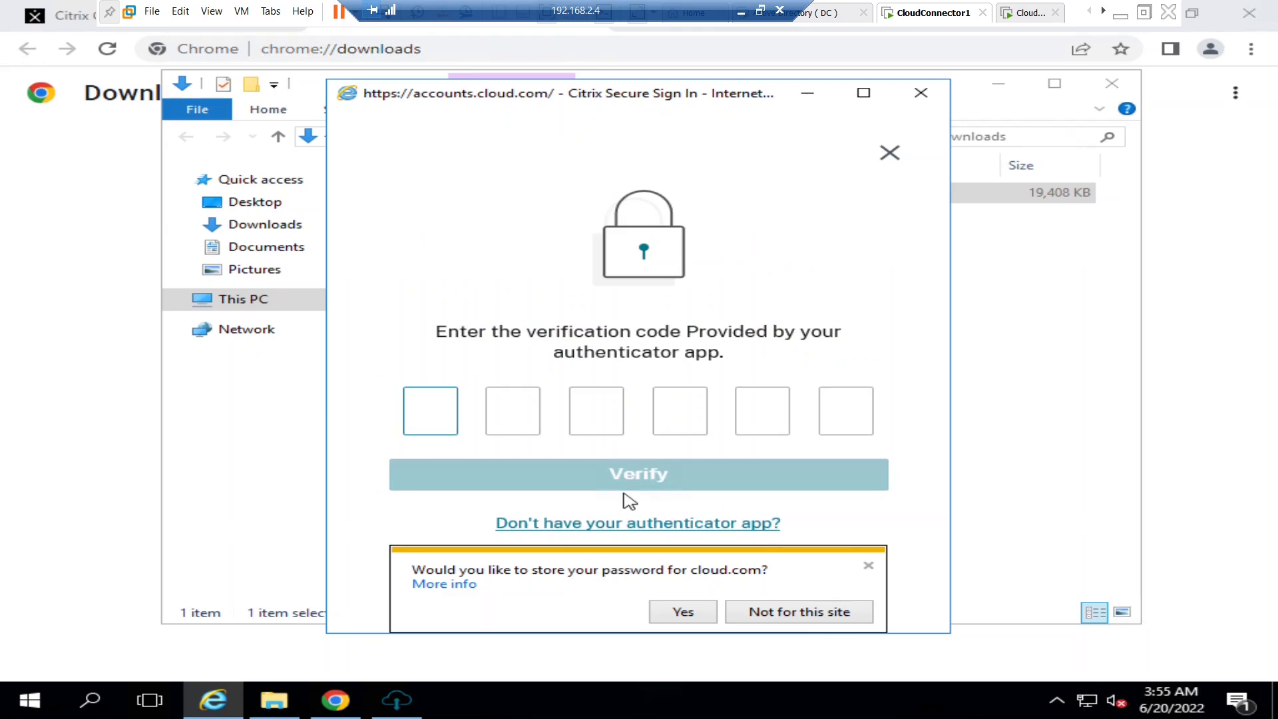
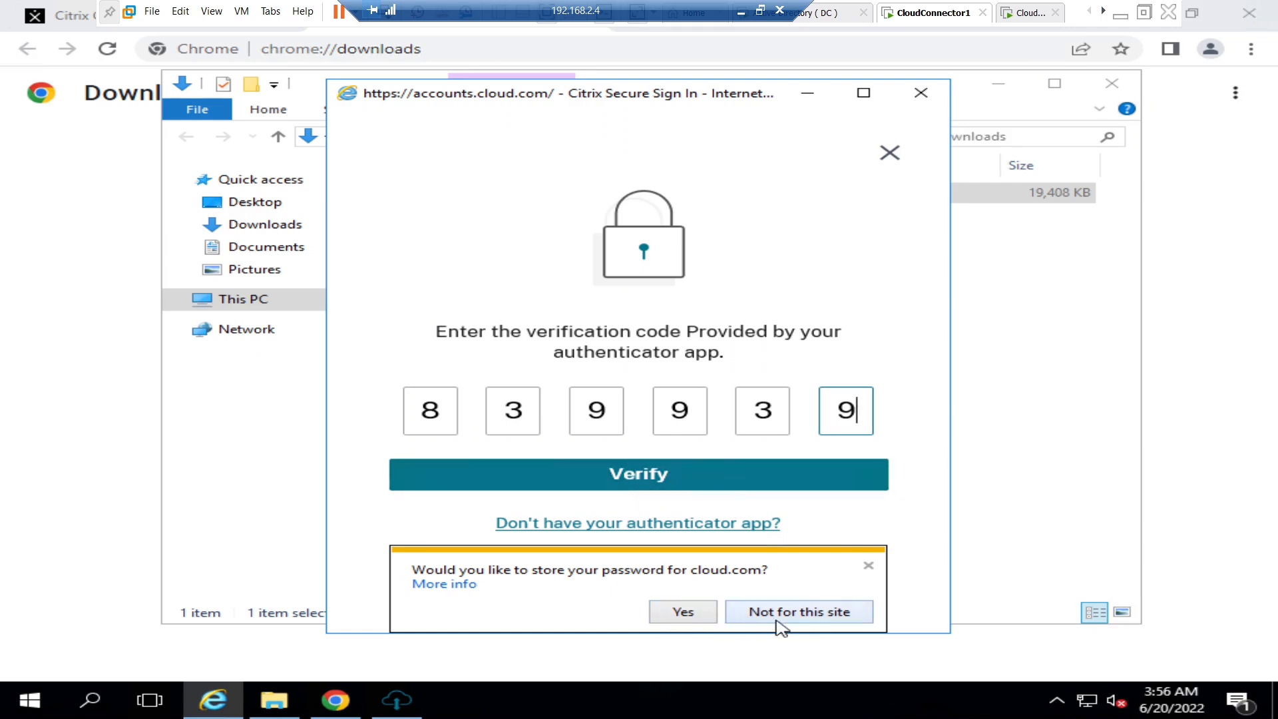
click(789, 619)
click(633, 486)
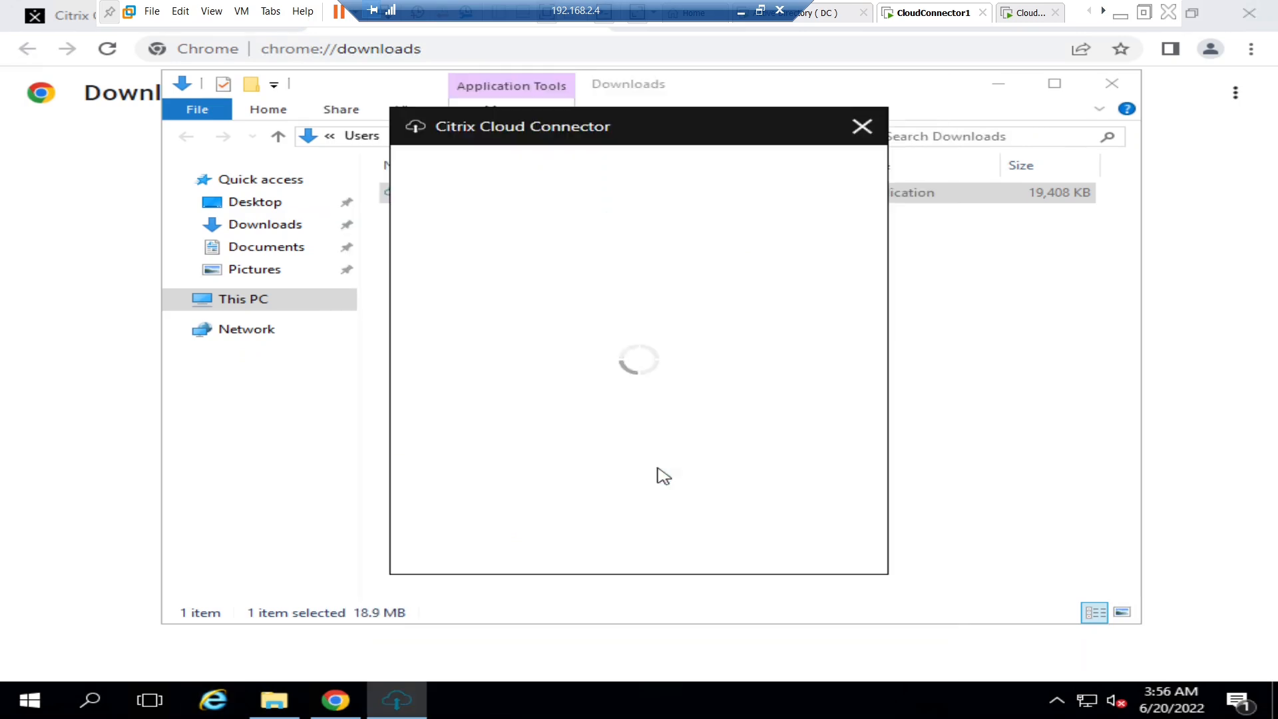
On the CloudConnector2 VM, start Sign in and Install and accept the recommended IE settings
click(1028, 14)
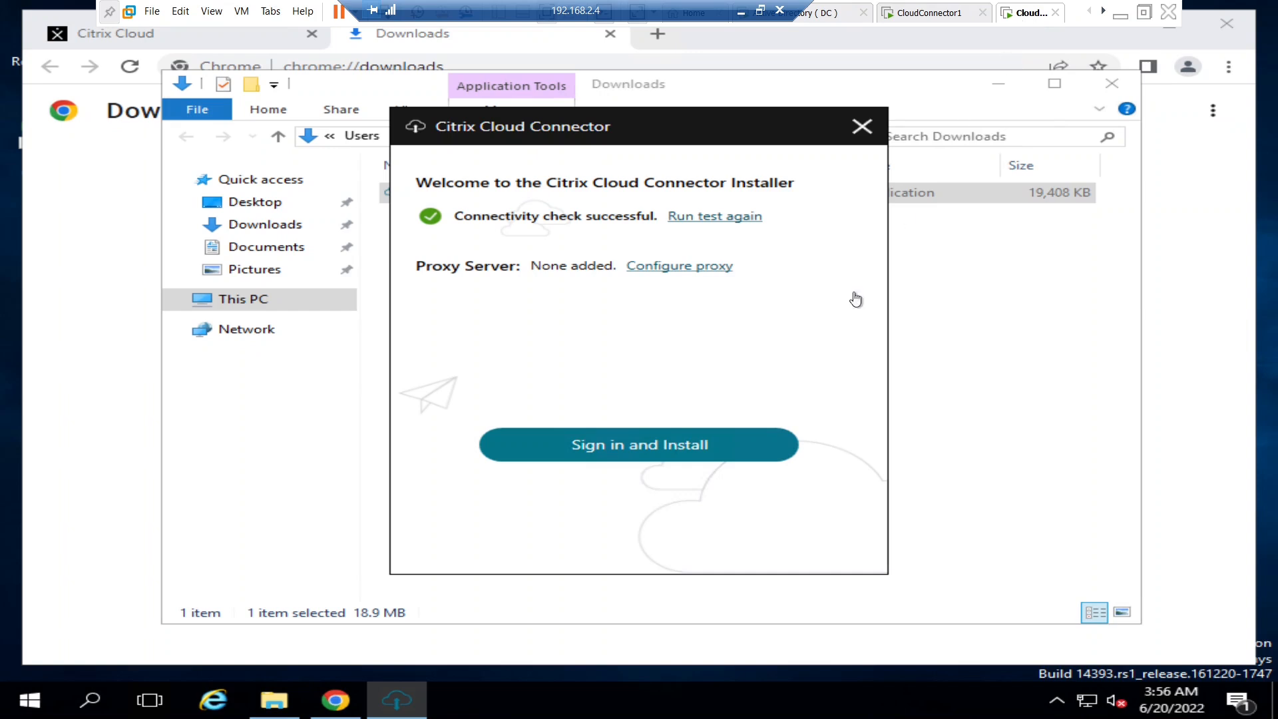
click(675, 452)
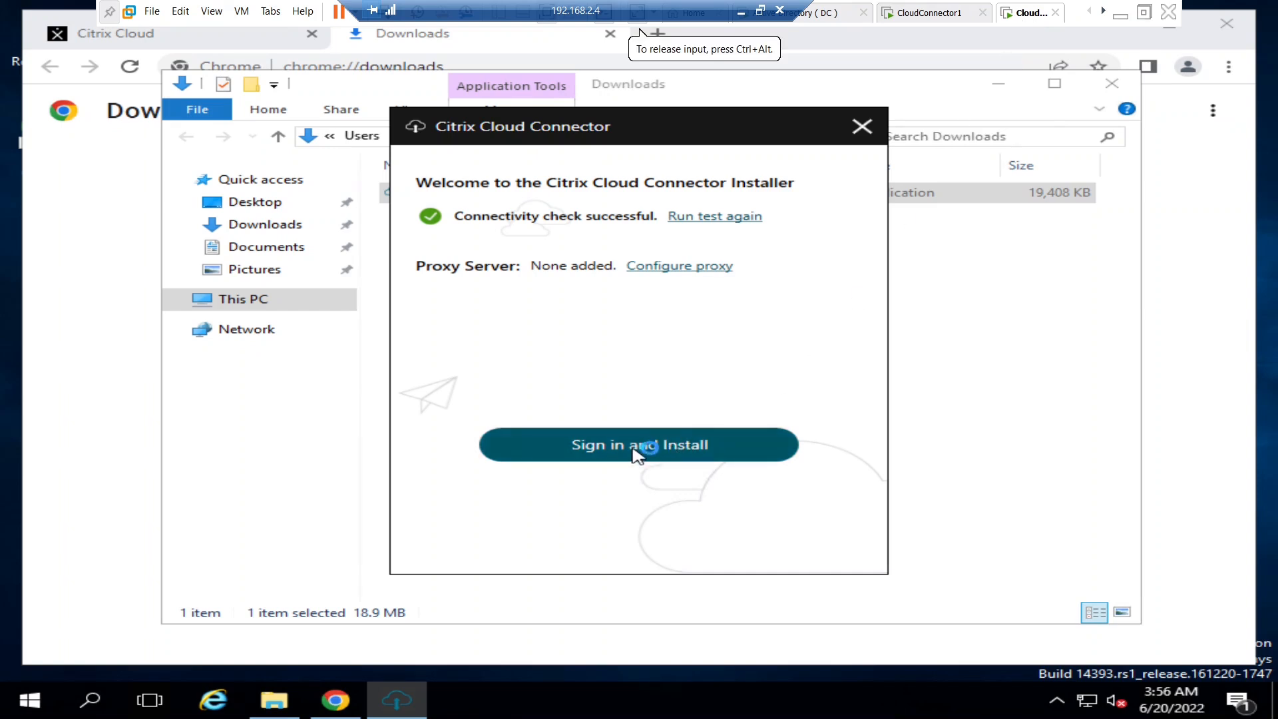
click(662, 450)
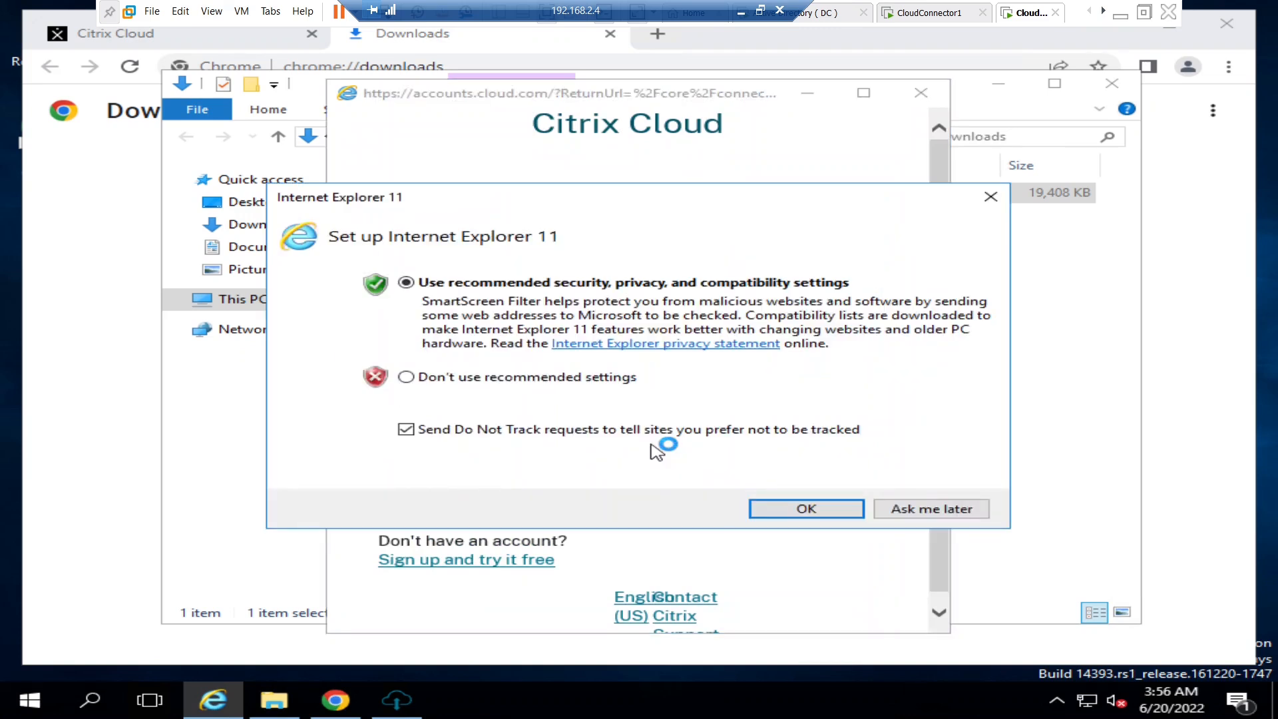
click(806, 511)
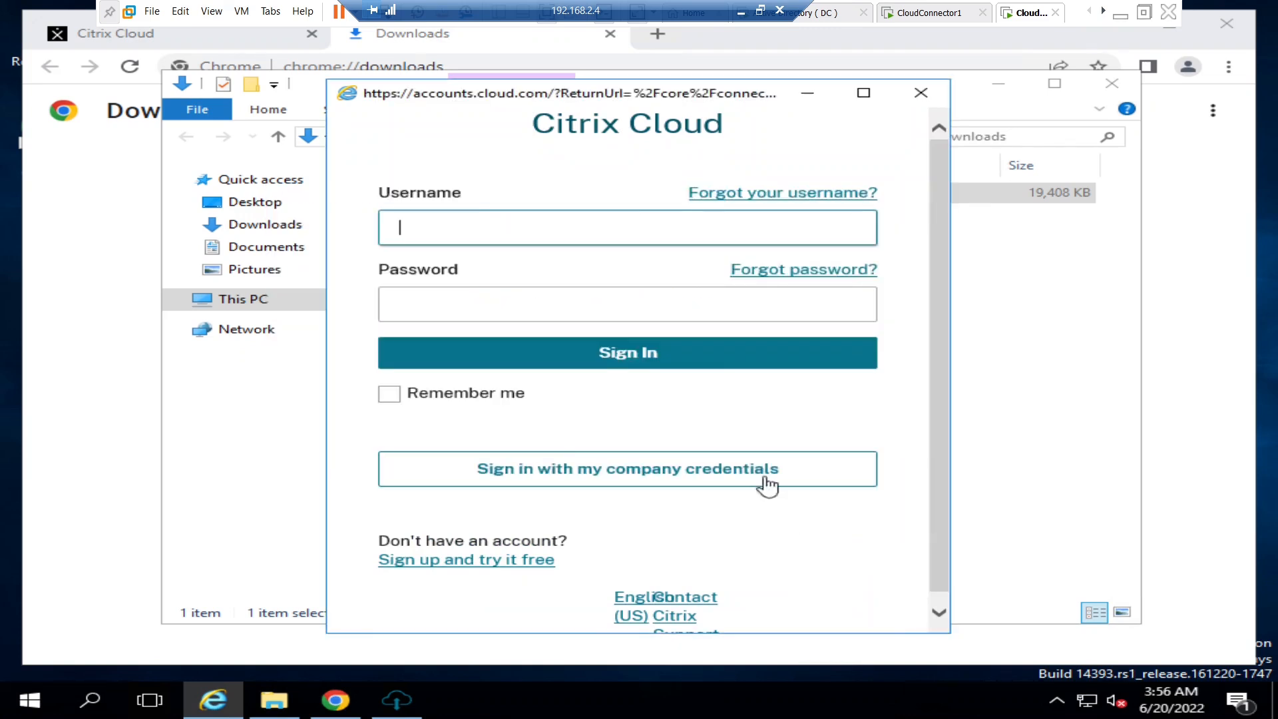
Sign in with the Citrix Cloud username and password, decline saving it, and verify the authenticator code
click(484, 236)
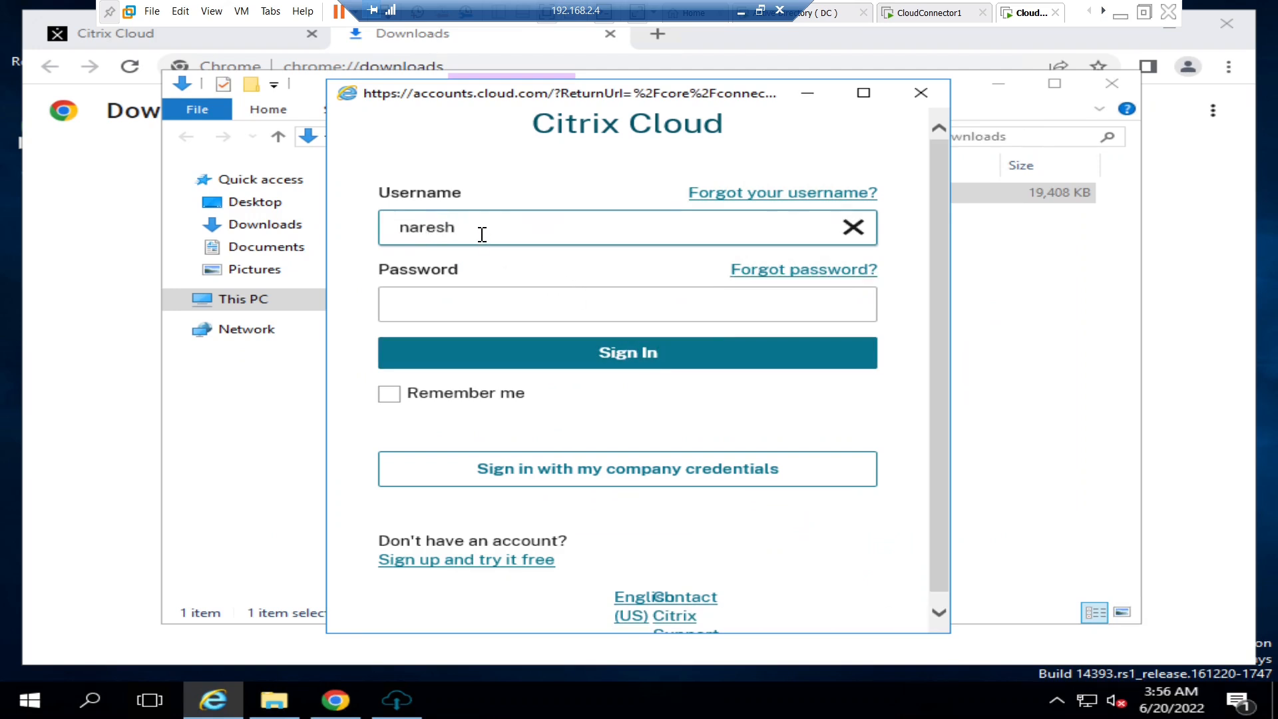
key(Tab)
key(Caps_Lock)
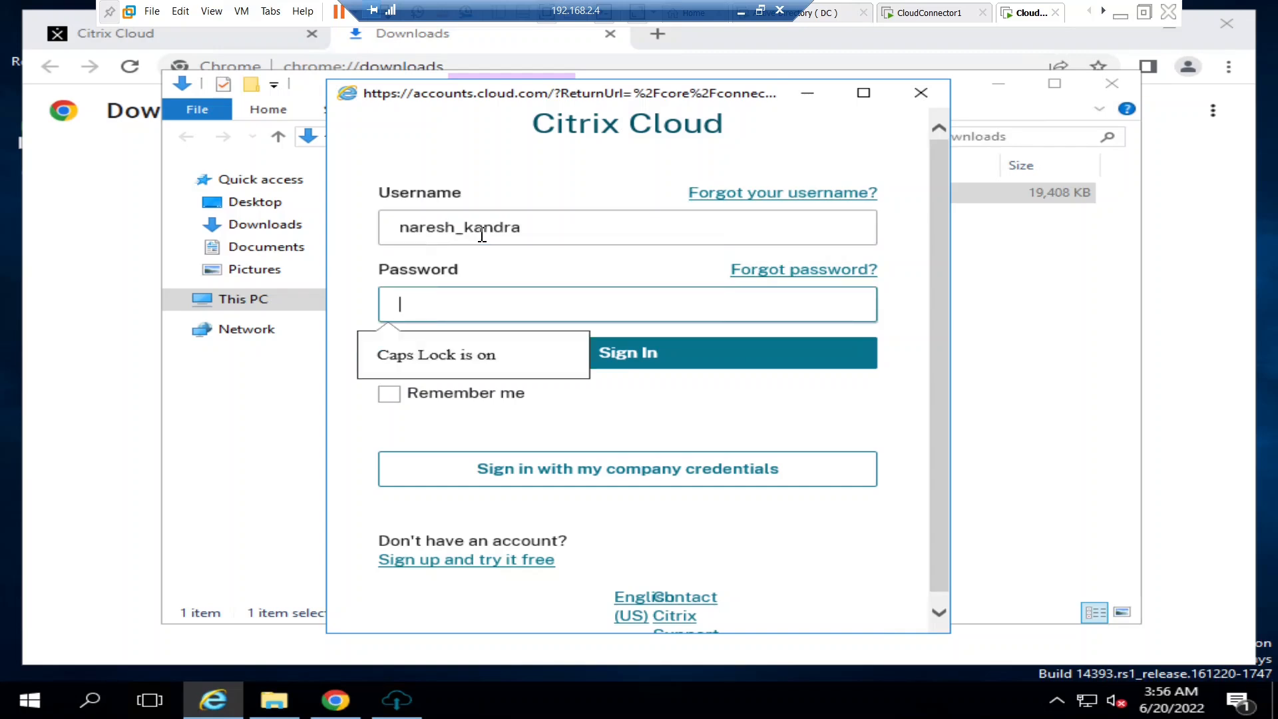
text(••)
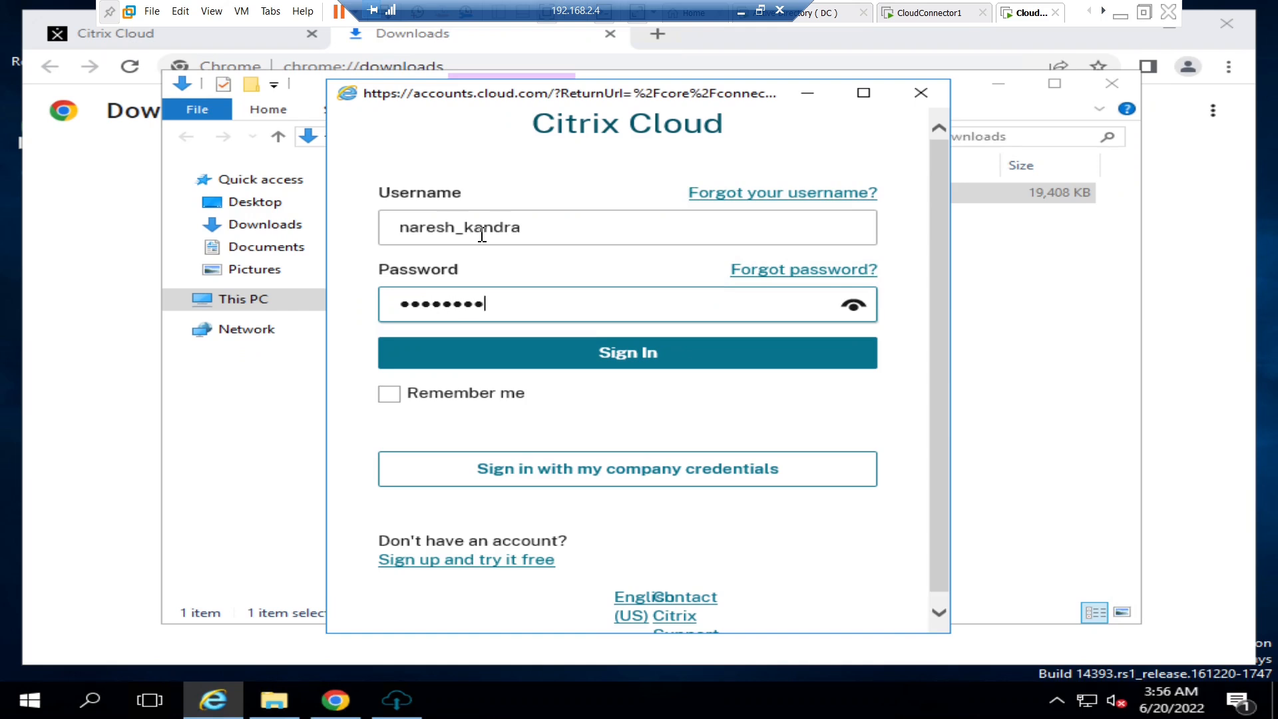
click(584, 366)
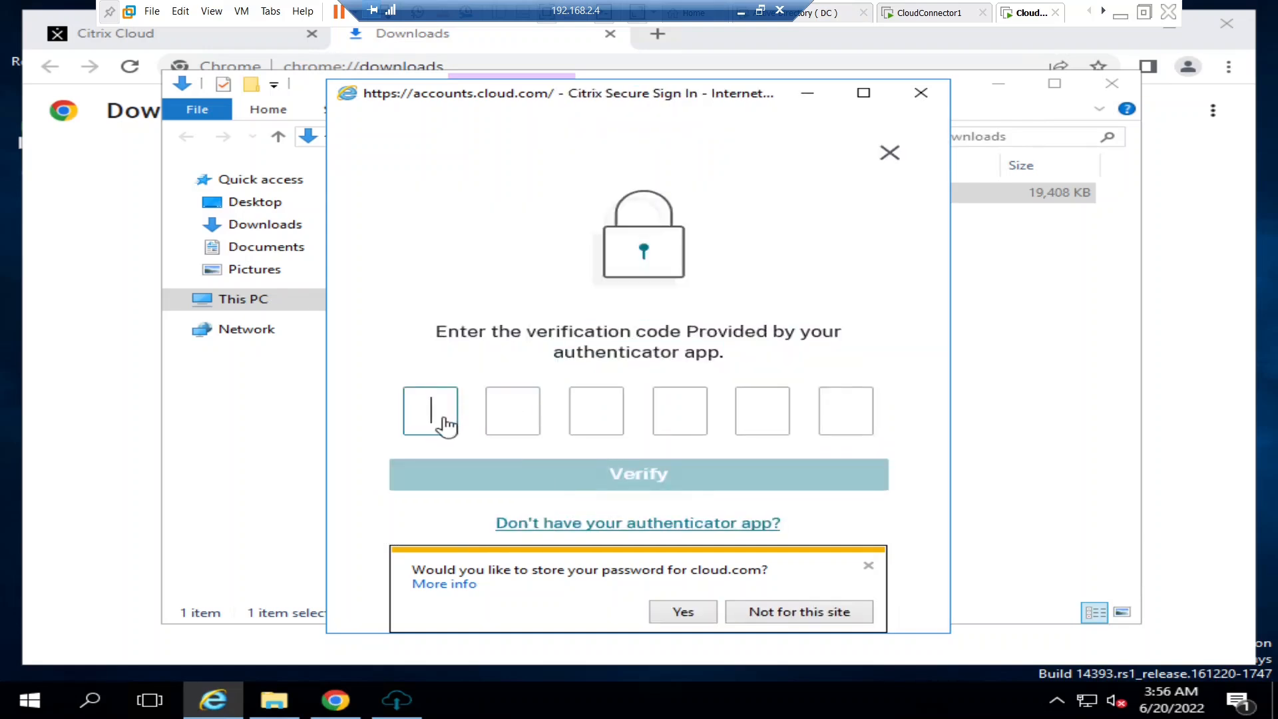
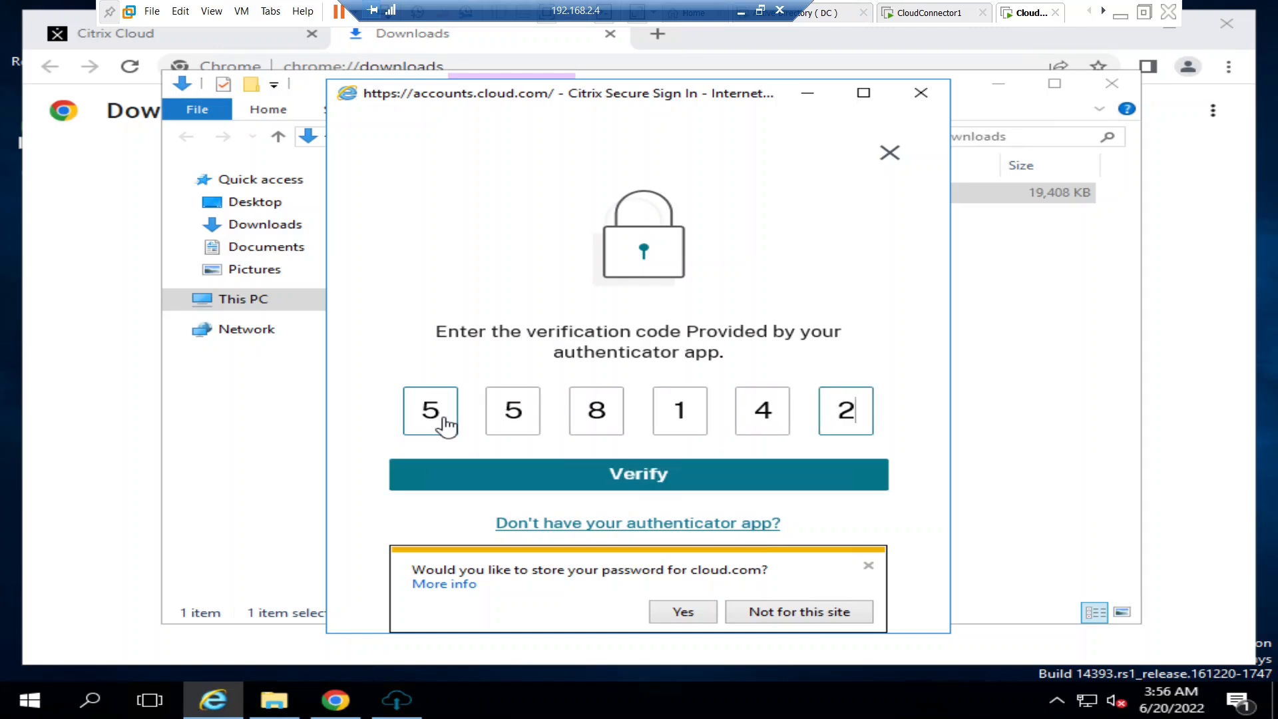
click(747, 612)
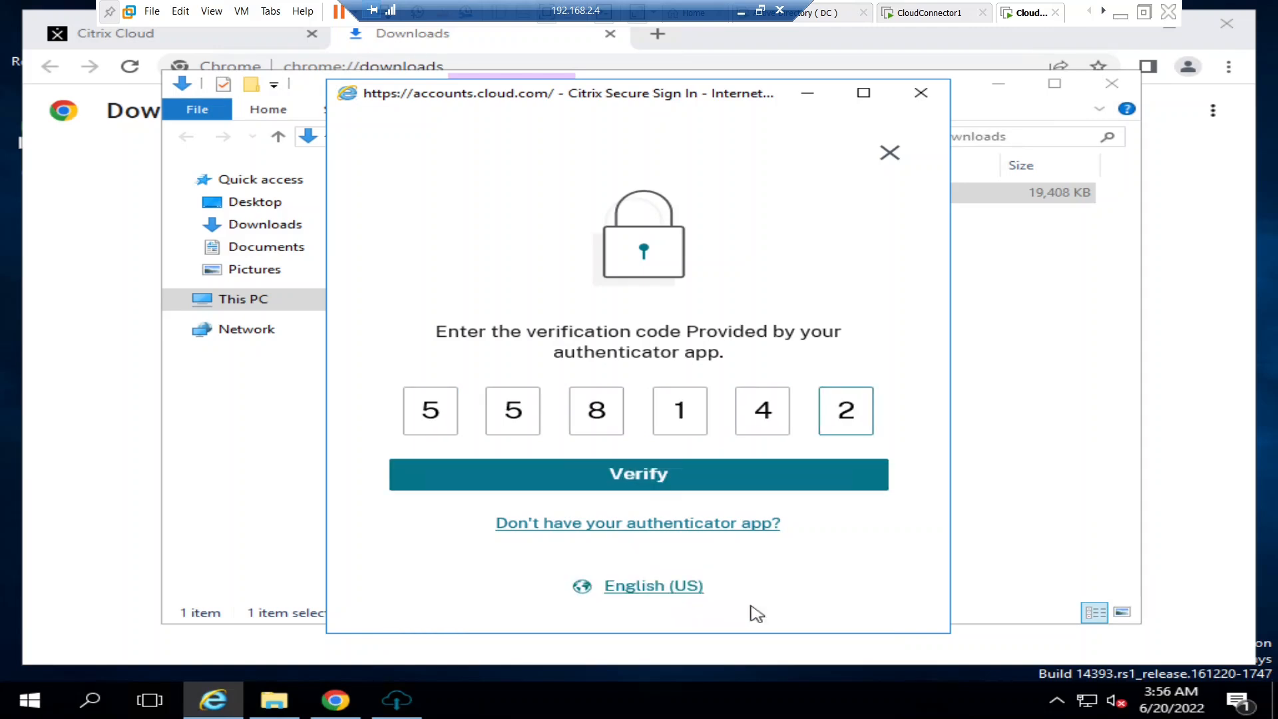
click(664, 488)
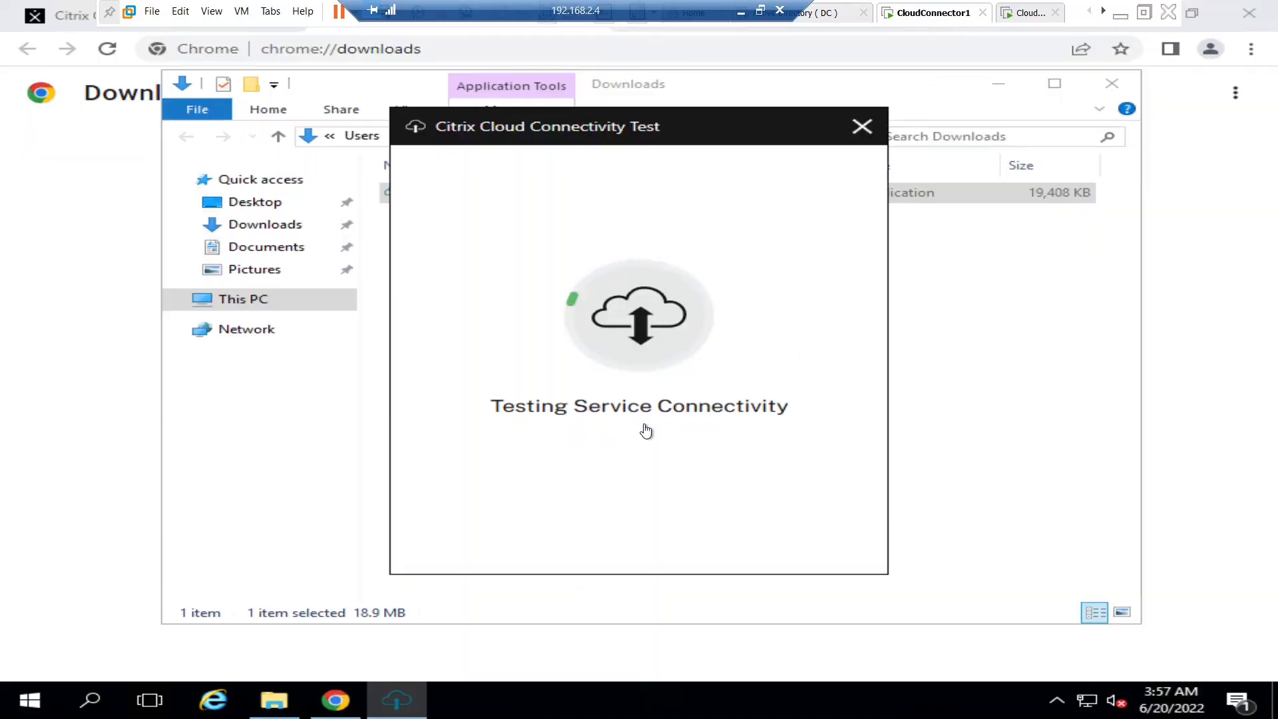
Switch to the second VM to see the 'Installation was successful' message
click(688, 434)
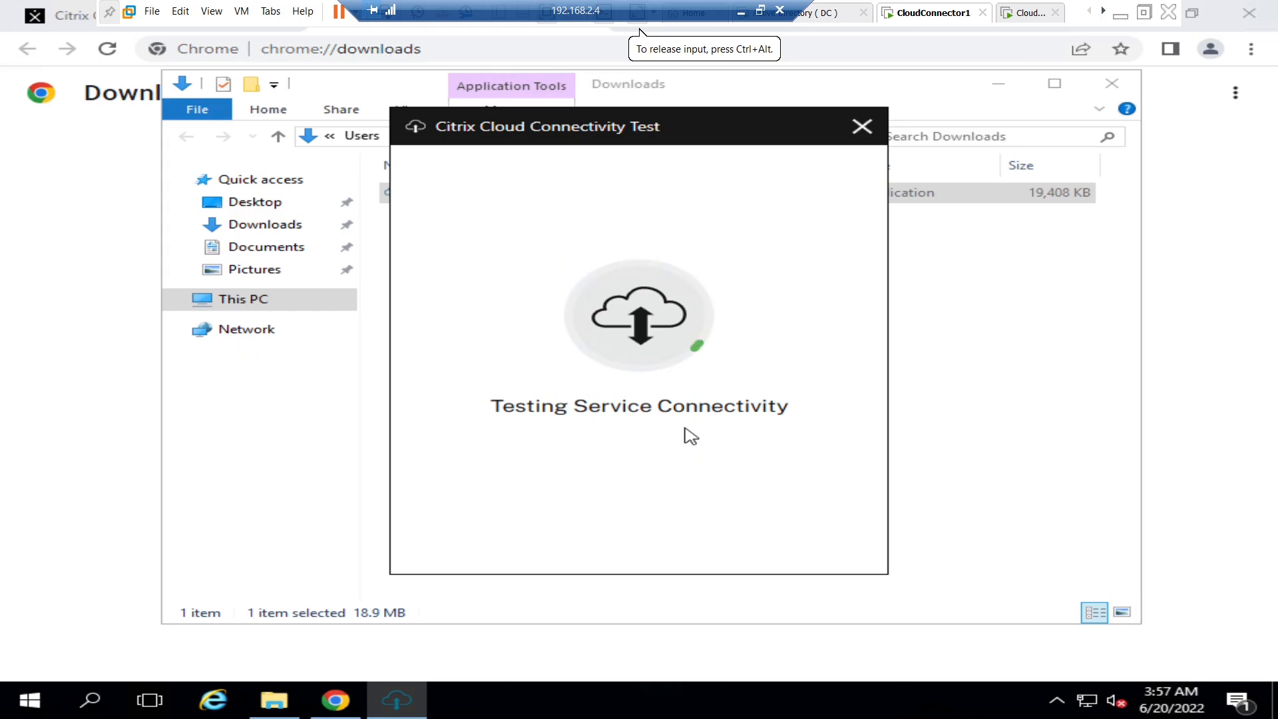
click(1031, 14)
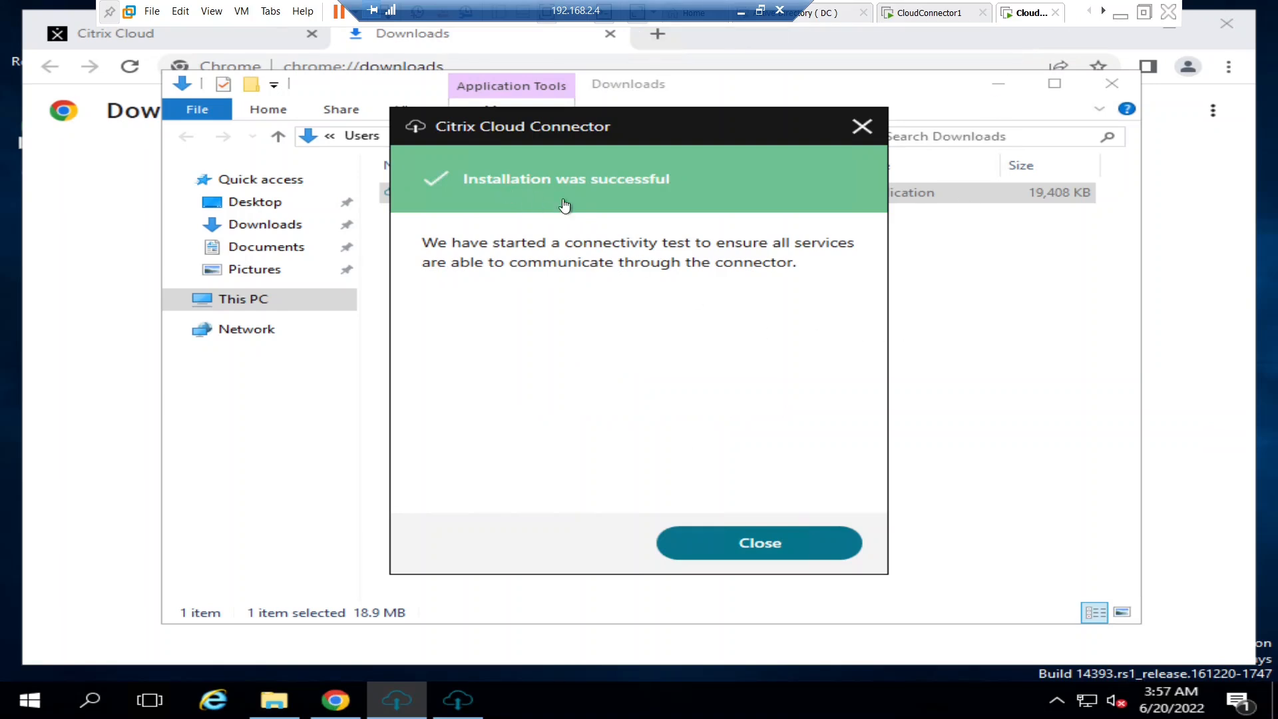
Close the 'Installation was successful' dialog so the Citrix Cloud Connectivity Test keeps running
click(759, 544)
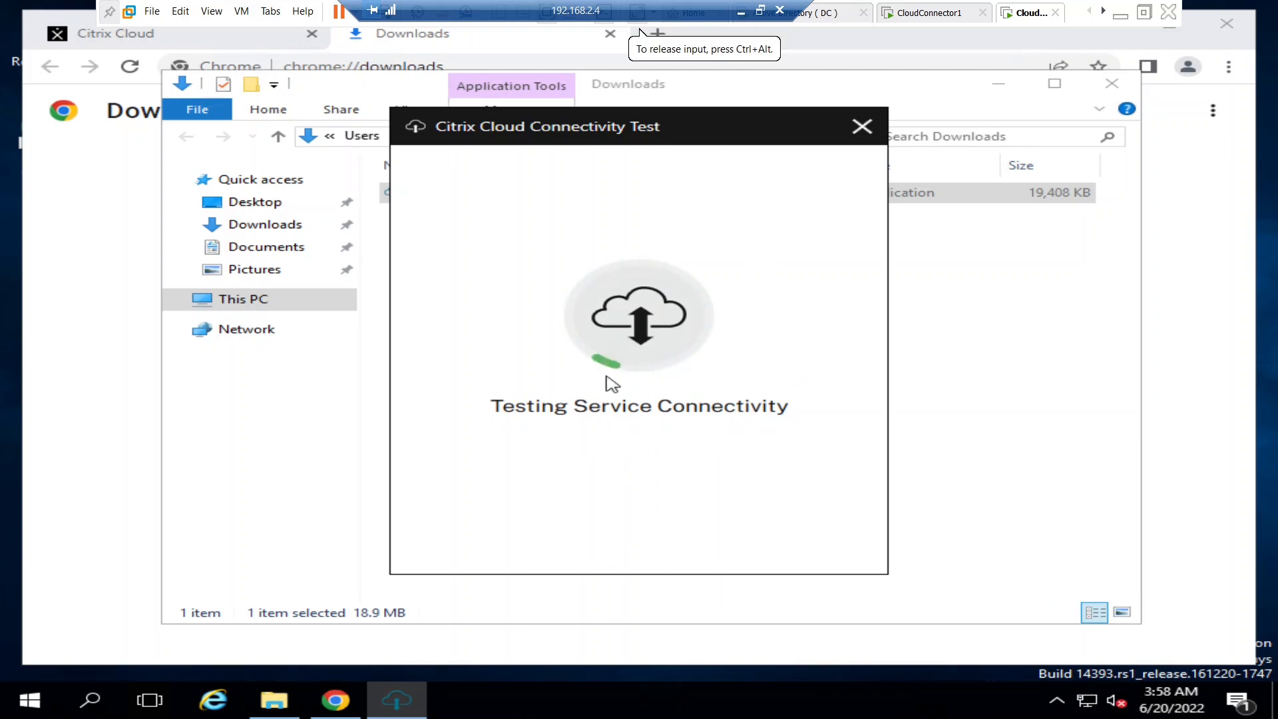
click(937, 18)
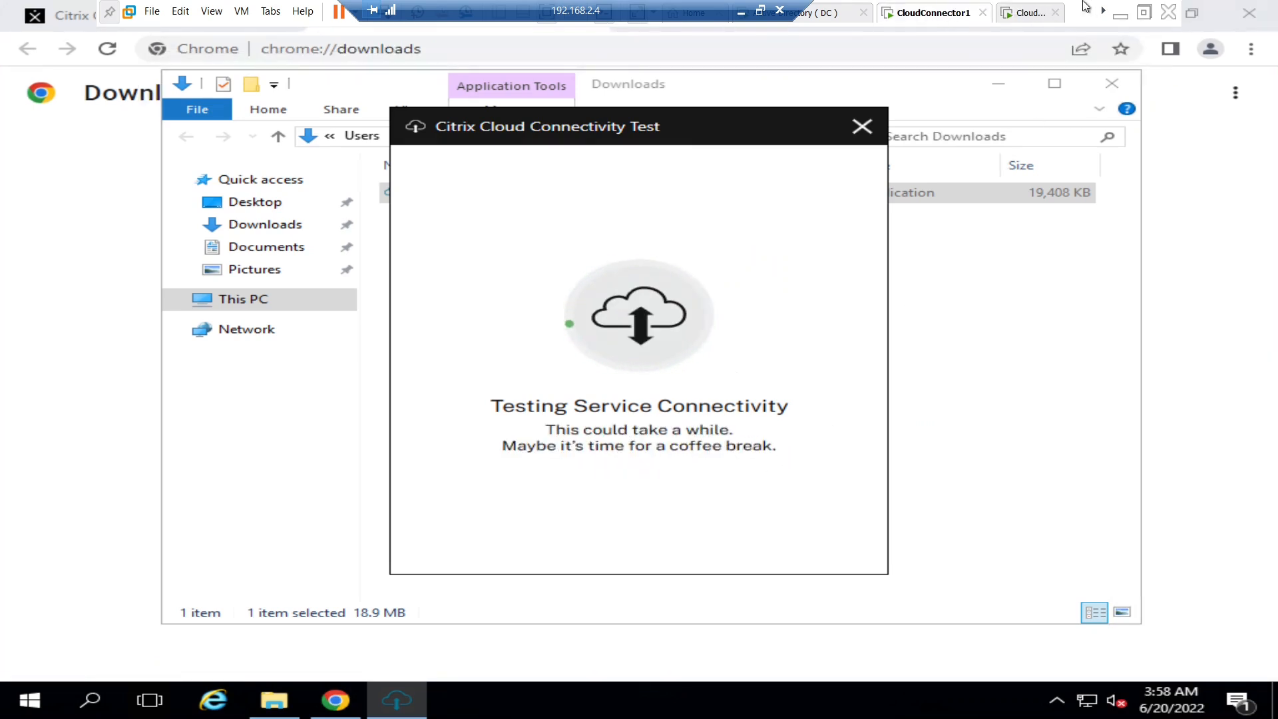
click(1026, 15)
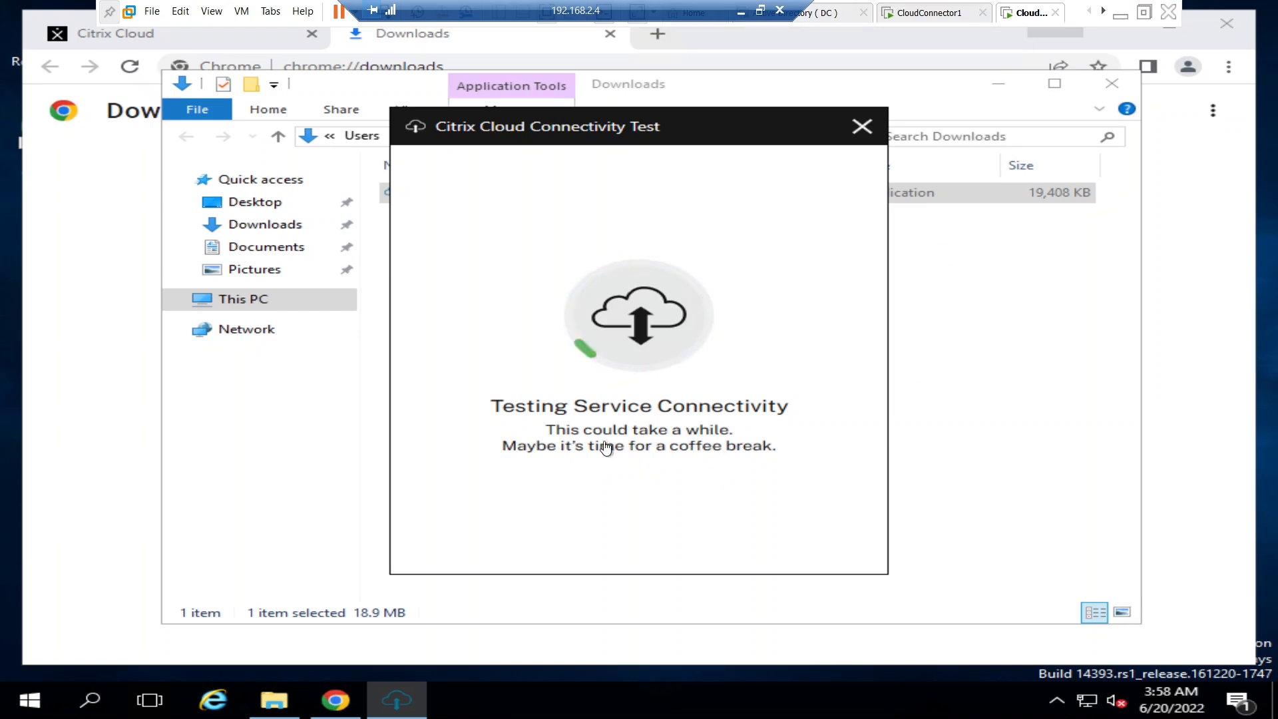